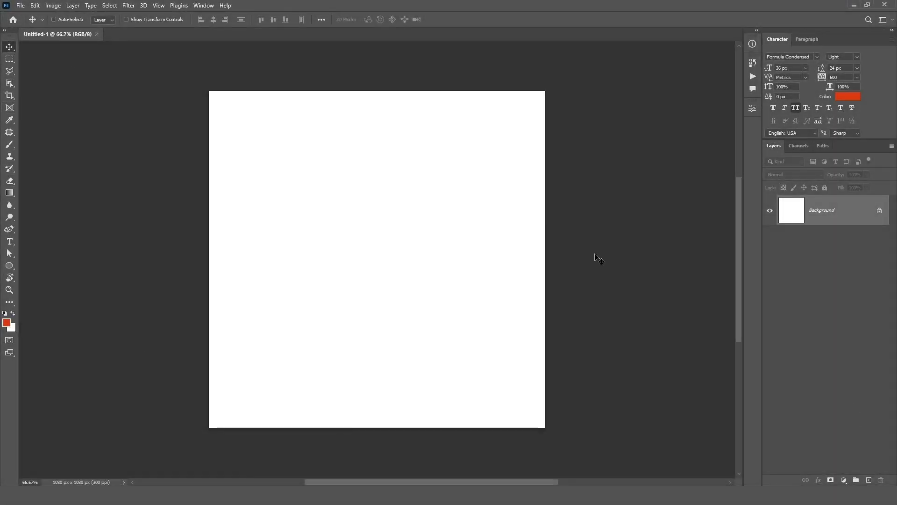
Add a light grey #f2f2f2 Solid Color fill layer, then drag the designer photo into the document
{"action": "left_click", "coordinate": [848, 483]}
{"action": "left_click", "coordinate": [872, 318]}
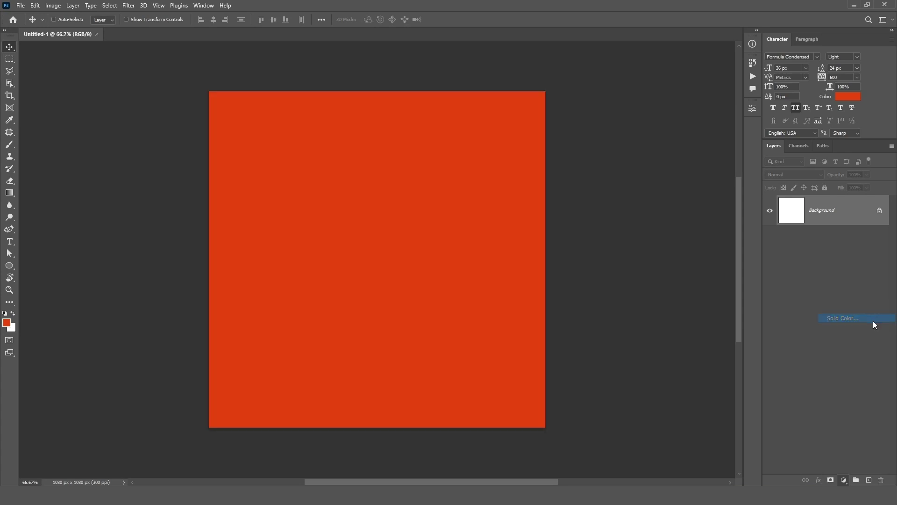
{"action": "left_click_drag", "start_coordinate": [417, 284], "coordinate": [398, 279]}
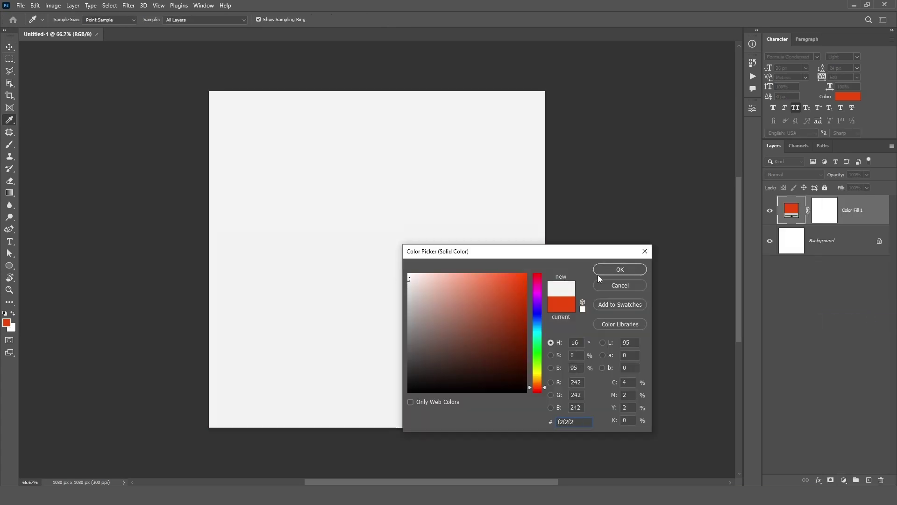
{"action": "left_click", "coordinate": [616, 270]}
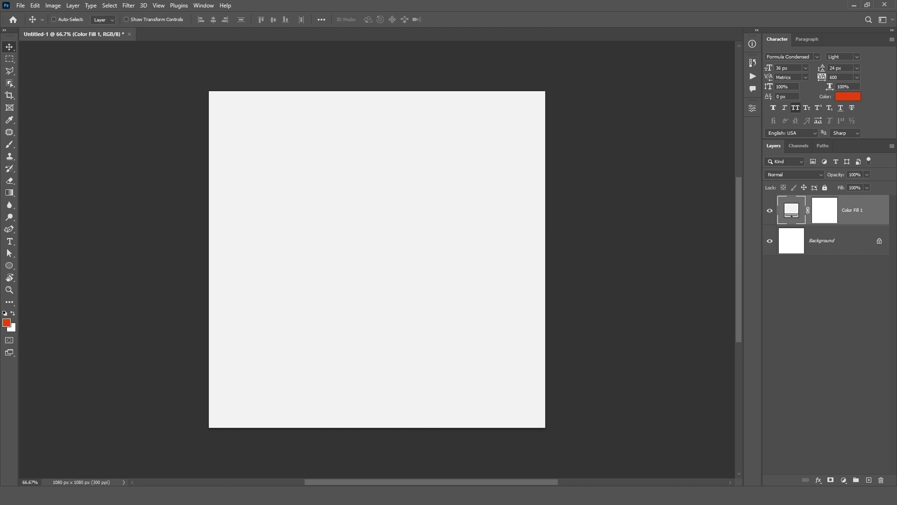
{"action": "key", "text": "alt+Tab"}
{"action": "left_click_drag", "start_coordinate": [319, 161], "coordinate": [366, 69]}
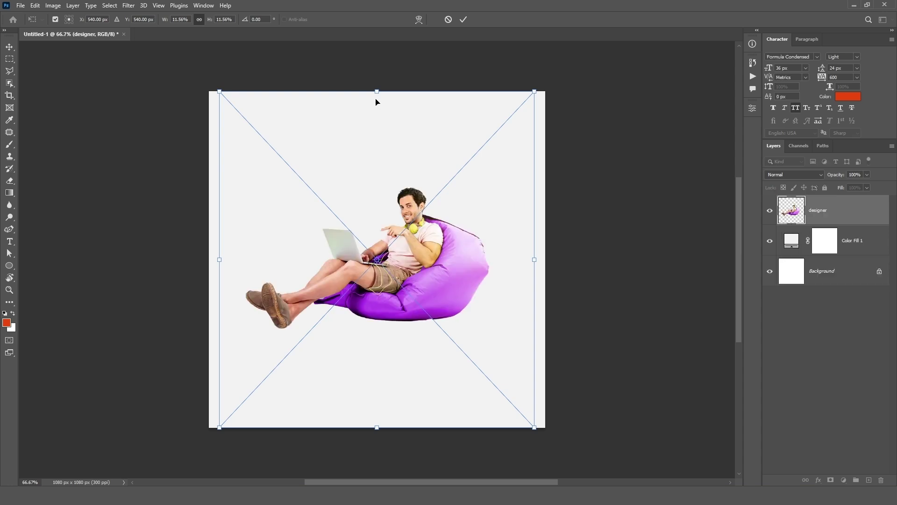
Commit the placed photo and add a Hue/Saturation adjustment clipped to it
{"action": "left_click", "coordinate": [463, 19]}
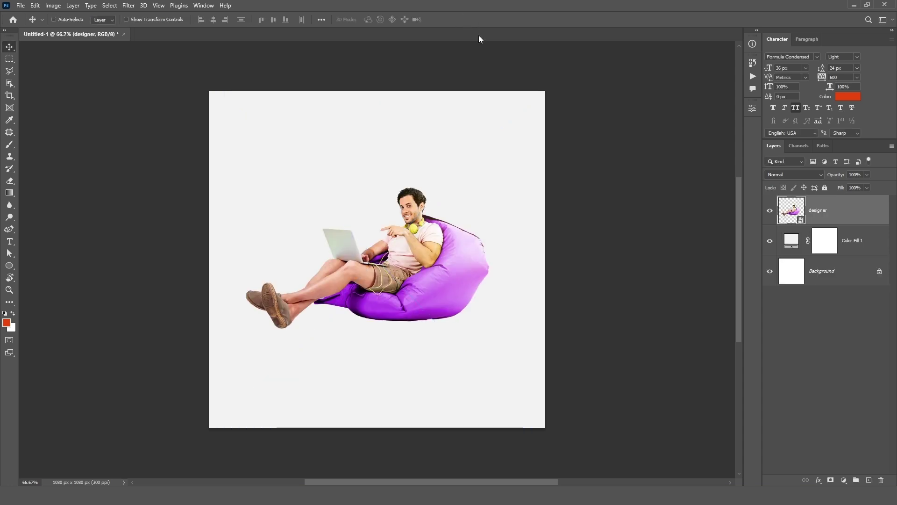
{"action": "left_click", "coordinate": [844, 480]}
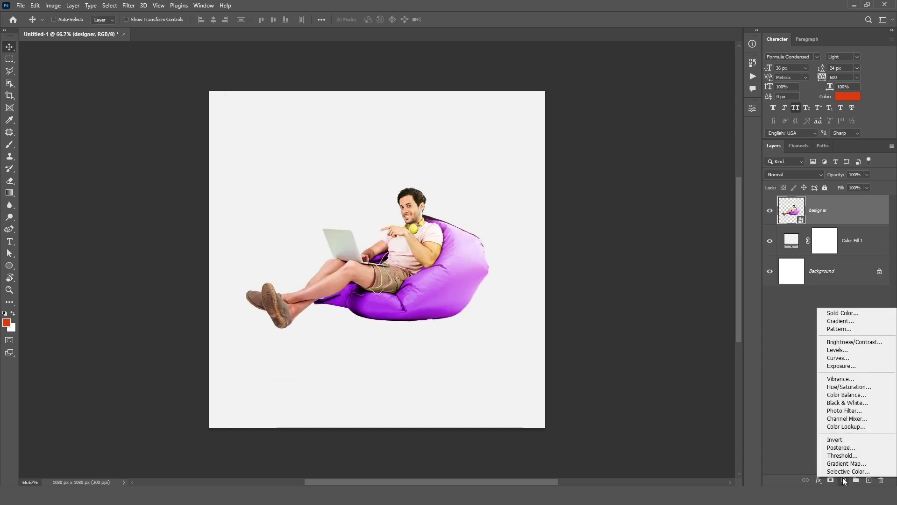
{"action": "left_click", "coordinate": [853, 388]}
{"action": "left_click", "coordinate": [670, 264]}
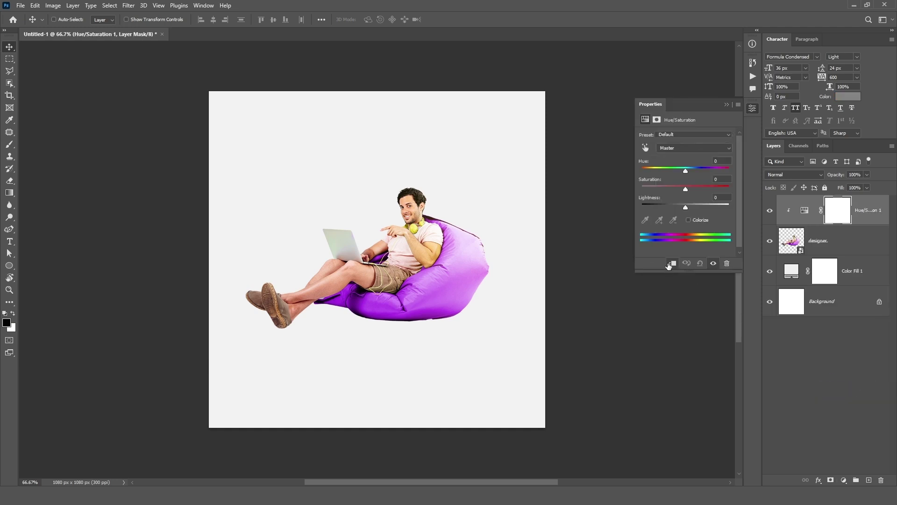
Desaturate the Reds, Yellows and Greens ranges to -100 saturation
{"action": "left_click", "coordinate": [645, 148]}
{"action": "left_click", "coordinate": [404, 200]}
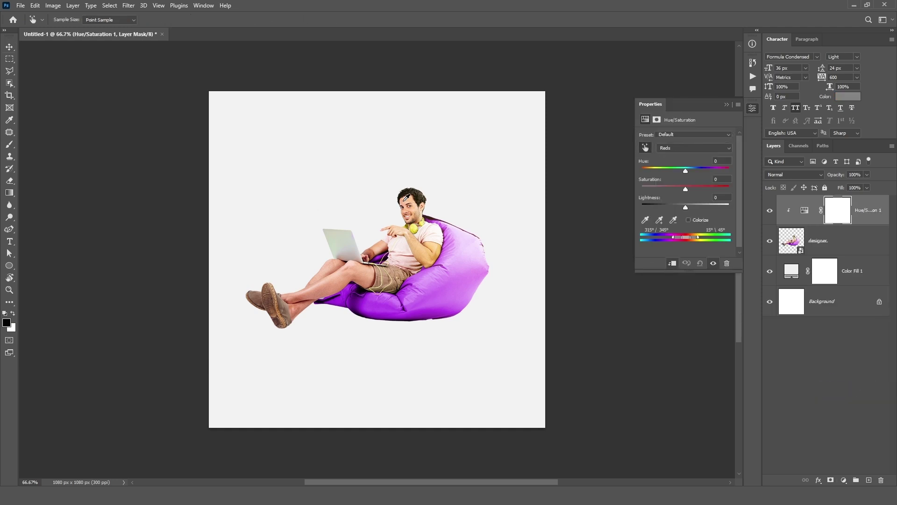
{"action": "left_click_drag", "start_coordinate": [670, 191], "coordinate": [625, 187]}
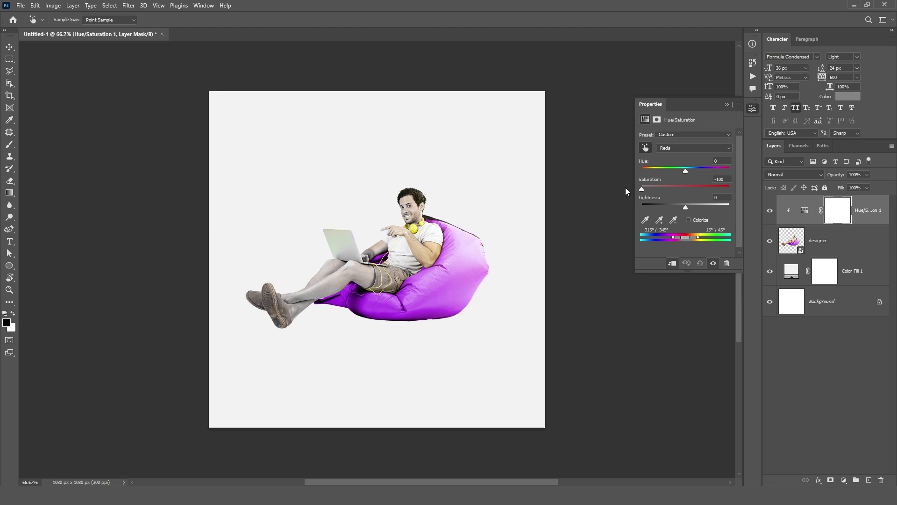
{"action": "left_click", "coordinate": [686, 149]}
{"action": "left_click", "coordinate": [678, 168]}
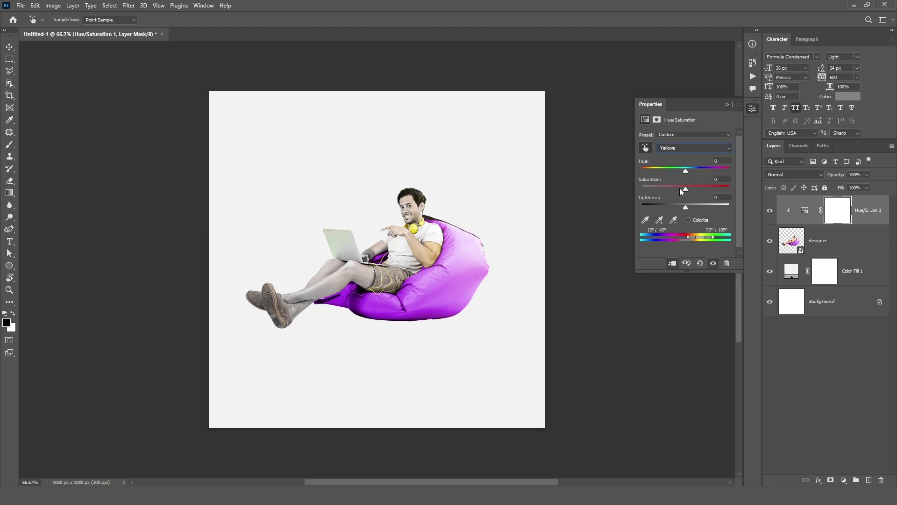
{"action": "left_click_drag", "start_coordinate": [679, 188], "coordinate": [668, 189]}
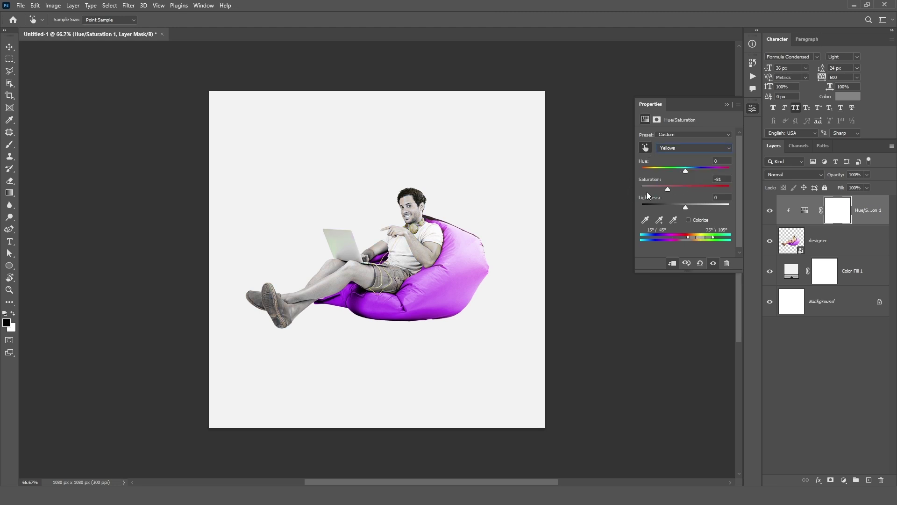
{"action": "left_click", "coordinate": [670, 149]}
{"action": "left_click", "coordinate": [670, 179]}
{"action": "left_click_drag", "start_coordinate": [684, 191], "coordinate": [631, 189]}
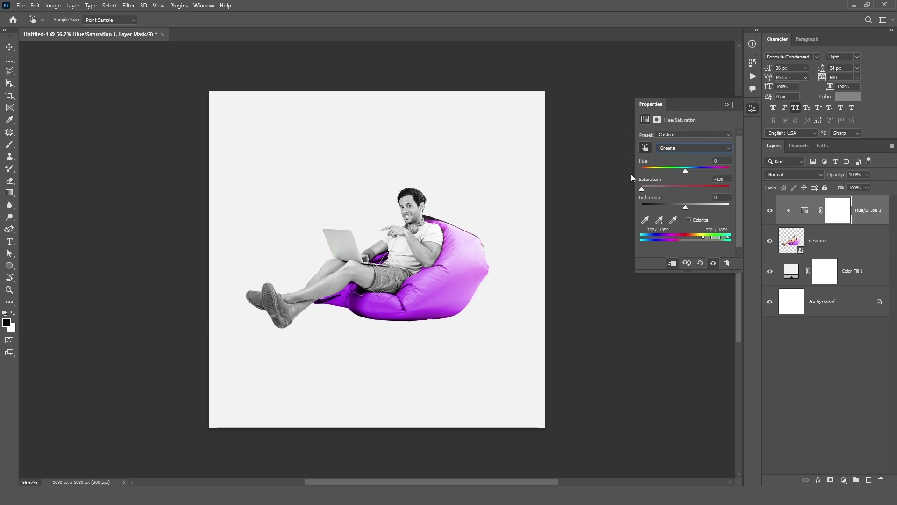
Shift the Magentas hue to +80 so the purple beanbag turns pink
{"action": "left_click", "coordinate": [453, 273]}
{"action": "left_click_drag", "start_coordinate": [689, 170], "coordinate": [711, 171]}
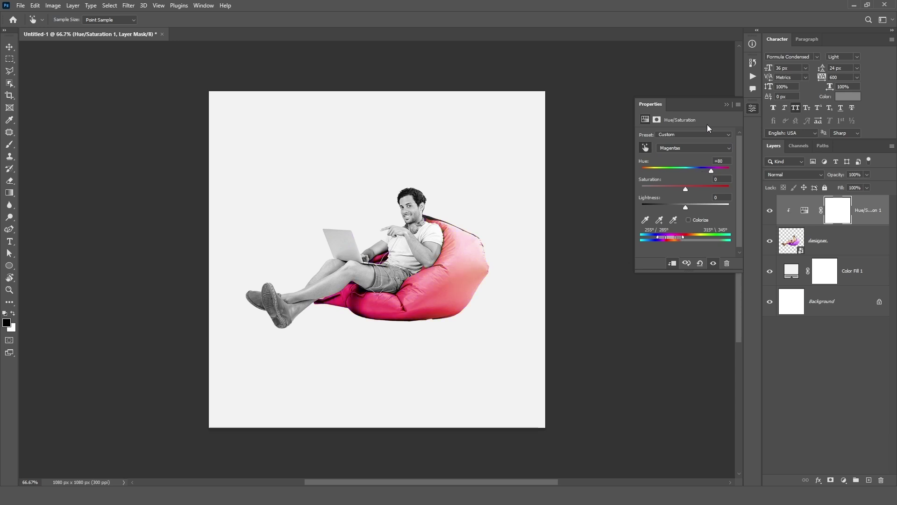
{"action": "left_click", "coordinate": [727, 104]}
Zoom in and Polygonal Lasso-select the dark strip along the beanbag's upper edge
{"action": "left_click", "coordinate": [822, 247]}
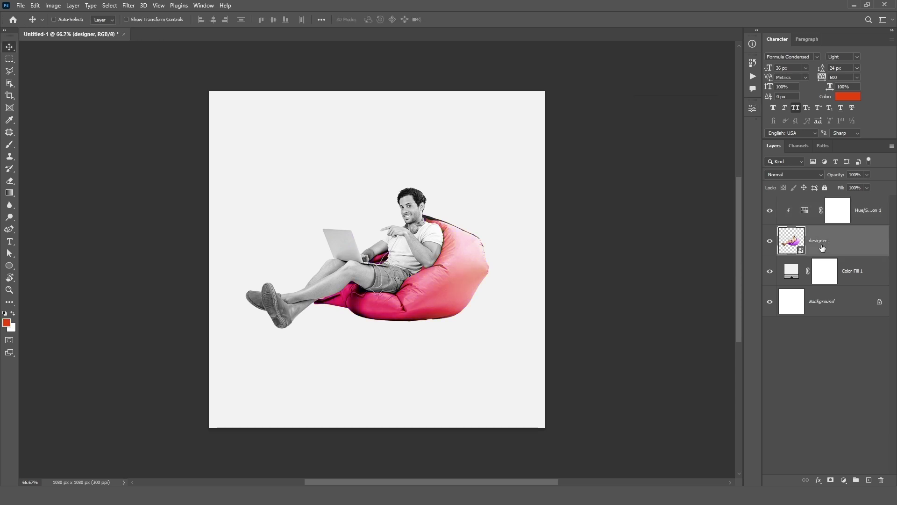
{"action": "key", "text": "ctrl+plus"}
{"action": "key", "text": "ctrl+plus"}
{"action": "left_click_drag", "start_coordinate": [409, 239], "coordinate": [299, 267]}
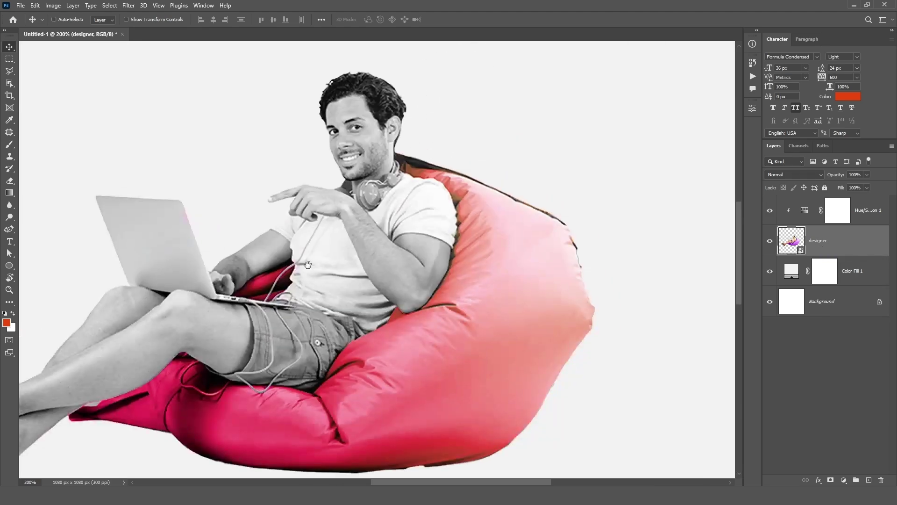
{"action": "left_click", "coordinate": [8, 73]}
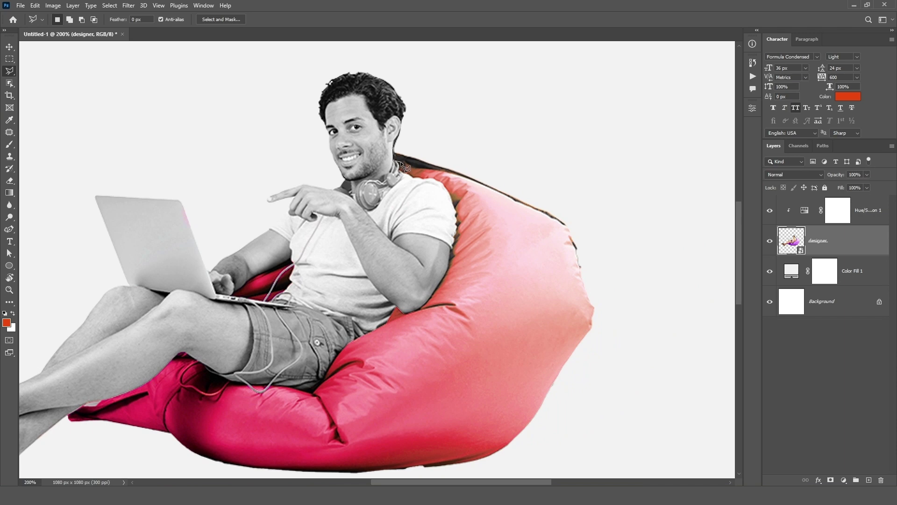
{"action": "left_click", "coordinate": [411, 167]}
{"action": "left_click", "coordinate": [579, 215]}
{"action": "left_click", "coordinate": [510, 144]}
{"action": "left_click", "coordinate": [411, 144]}
{"action": "left_click", "coordinate": [397, 163]}
Add an inverted layer mask to the designer layer hiding the strip, then zoom back out
{"action": "left_click", "coordinate": [831, 481]}
{"action": "key", "text": "ctrl+i"}
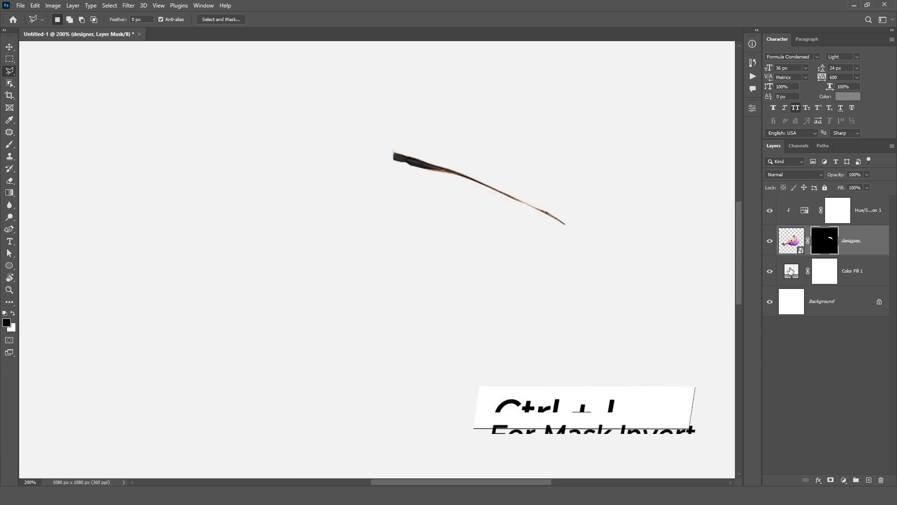
{"action": "key", "text": "ctrl+i"}
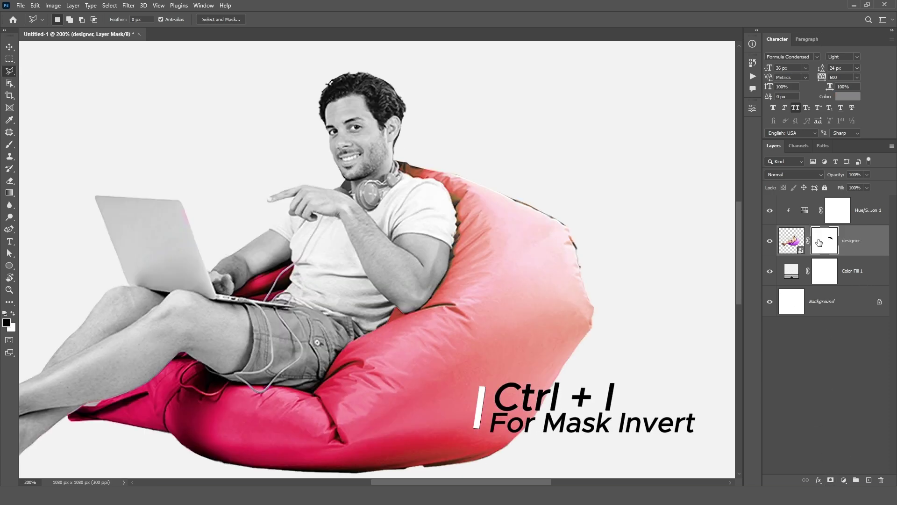
{"action": "key", "text": "ctrl+minus"}
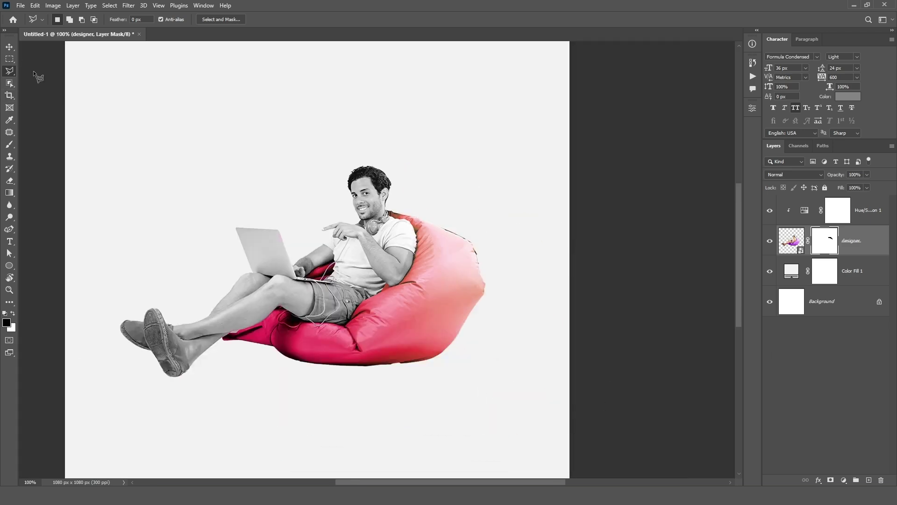
{"action": "key", "text": "v"}
{"action": "left_click", "coordinate": [805, 211]}
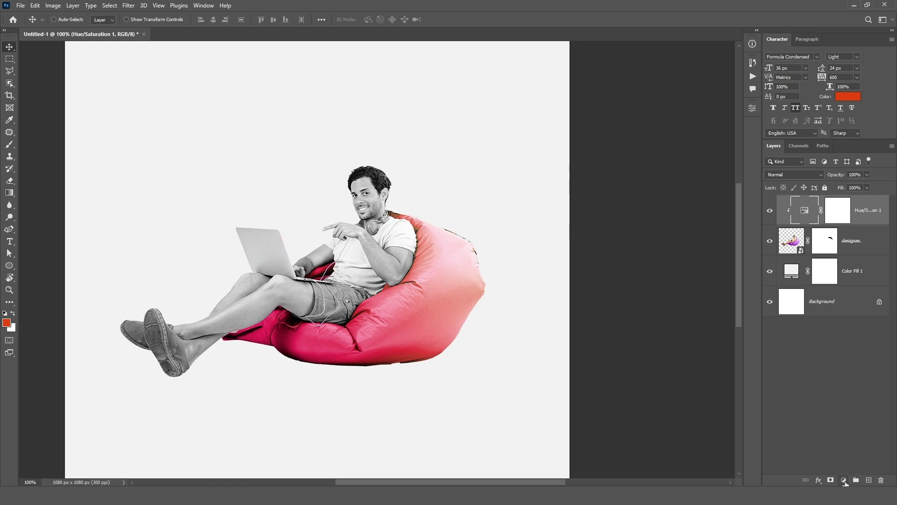
Create Layer 1 beneath the designer photo and set the brush colour to black
{"action": "left_click", "coordinate": [870, 480]}
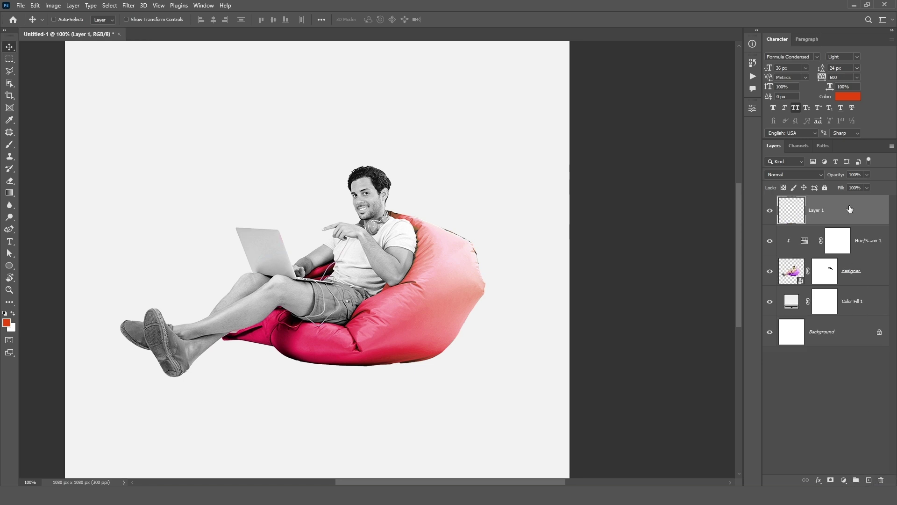
{"action": "left_click_drag", "start_coordinate": [850, 209], "coordinate": [841, 286]}
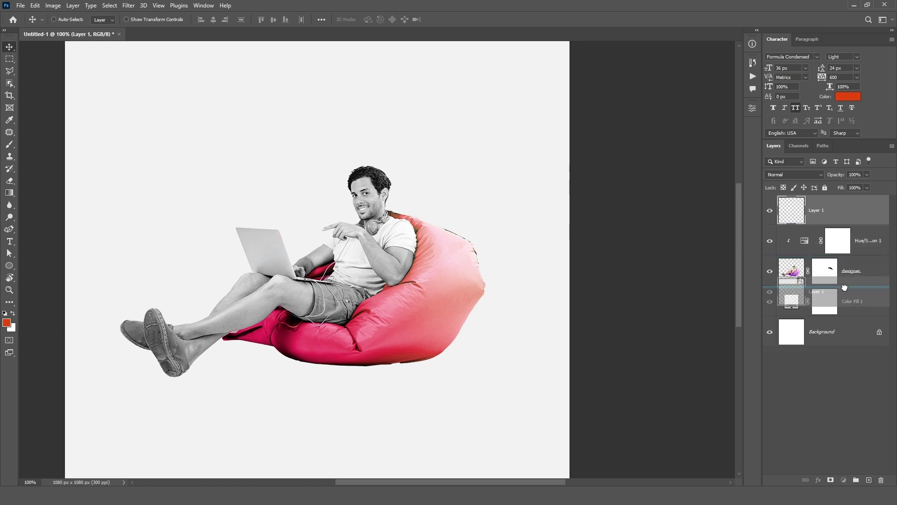
{"action": "left_click", "coordinate": [10, 145]}
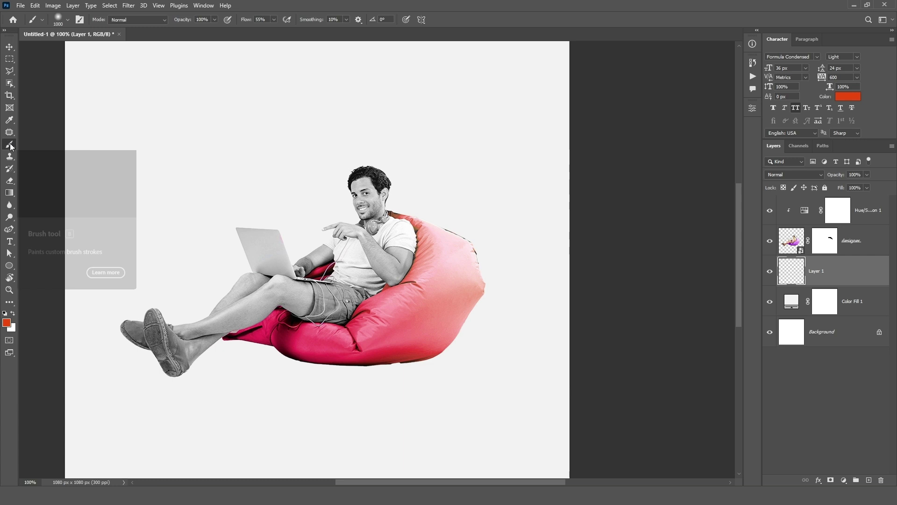
{"action": "left_click", "coordinate": [7, 323]}
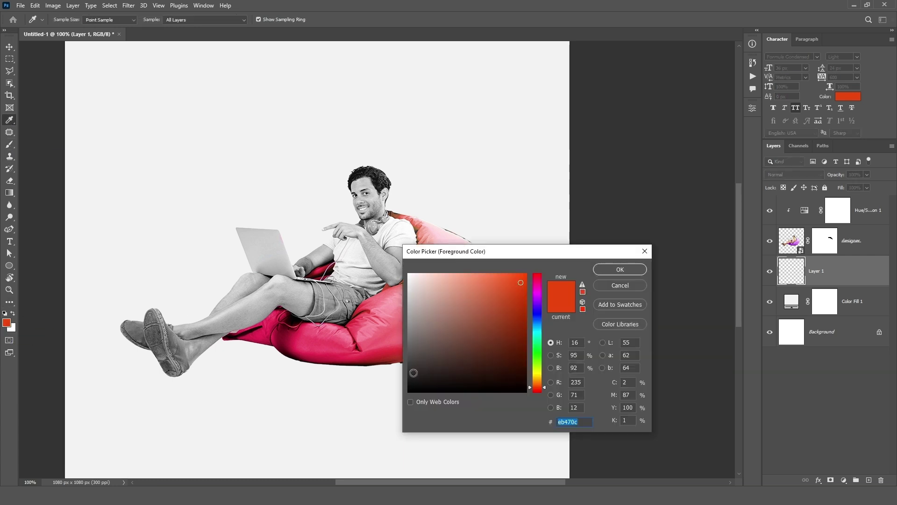
{"action": "left_click", "coordinate": [406, 385]}
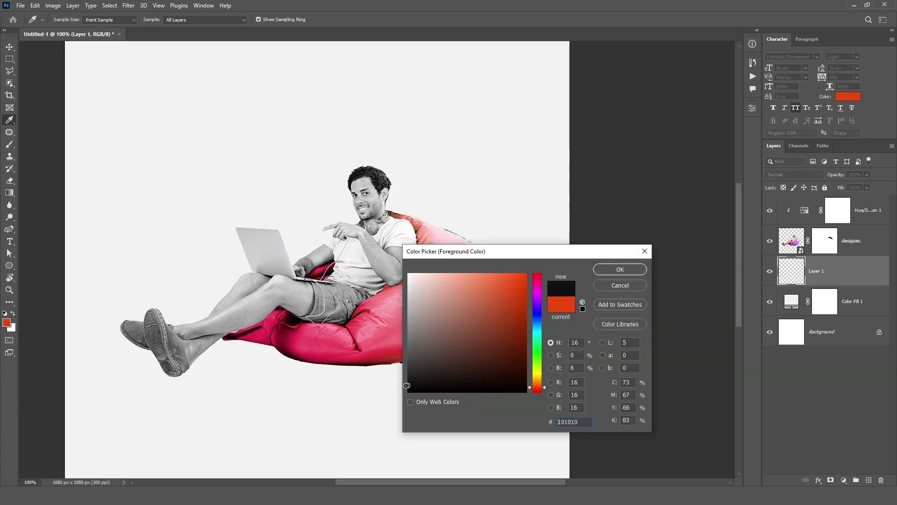
{"action": "left_click", "coordinate": [636, 270]}
Choose a smaller Soft Round brush preset
{"action": "right_click", "coordinate": [312, 220]}
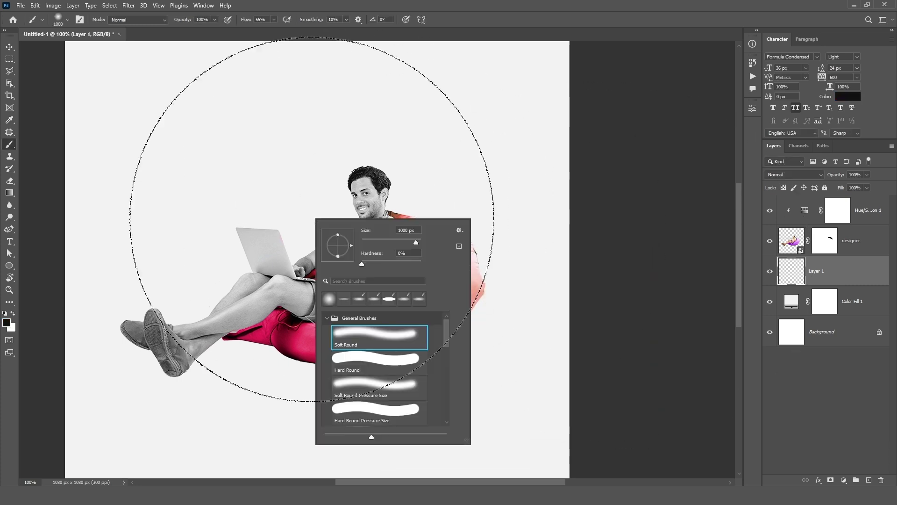
{"action": "left_click", "coordinate": [339, 247]}
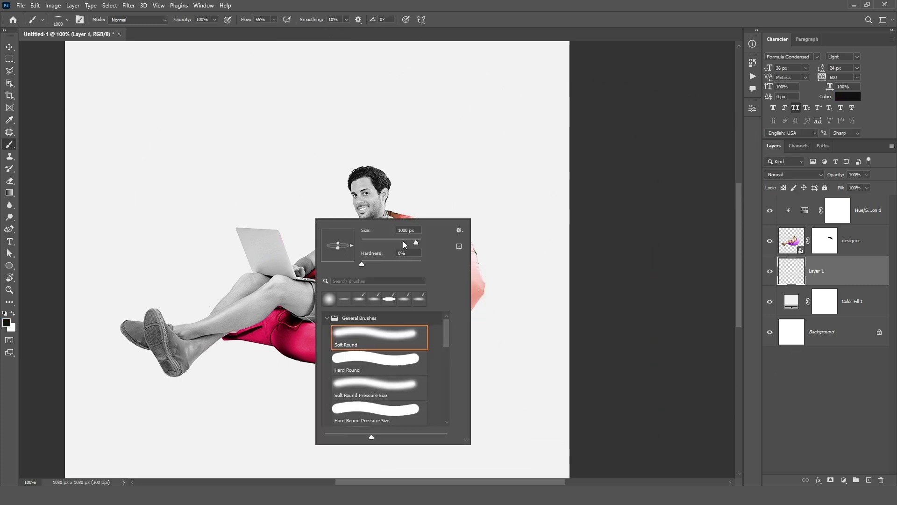
{"action": "mouse_move", "coordinate": [416, 243]}
{"action": "left_mouse_down"}
{"action": "mouse_move", "coordinate": [396, 243]}
{"action": "mouse_move", "coordinate": [410, 242]}
{"action": "left_mouse_up"}
{"action": "left_click", "coordinate": [304, 381]}
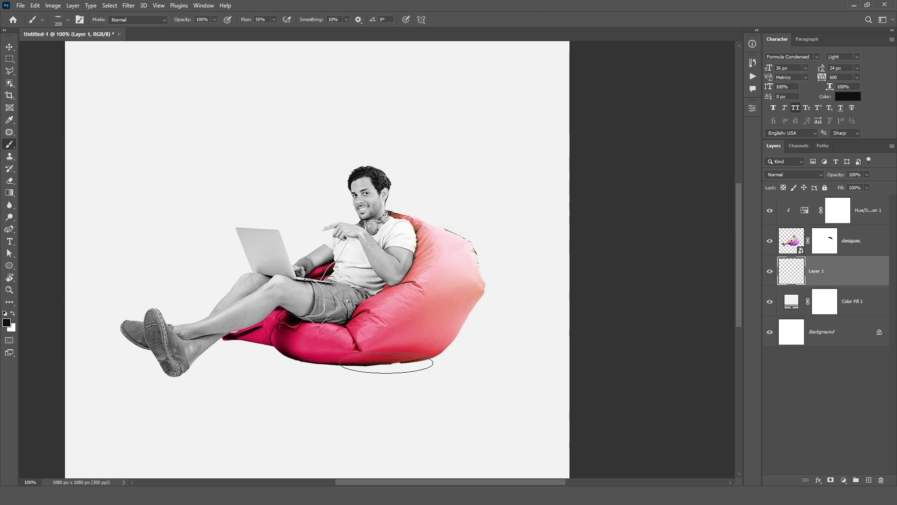
Paint soft black shadows under the beanbag and under the feet
{"action": "left_click_drag", "start_coordinate": [463, 363], "coordinate": [348, 363]}
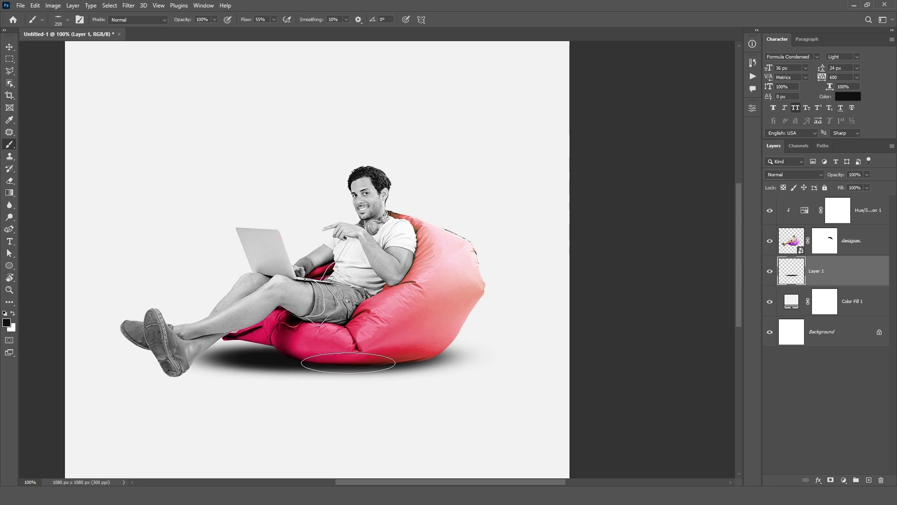
{"action": "key", "text": "ctrl+z"}
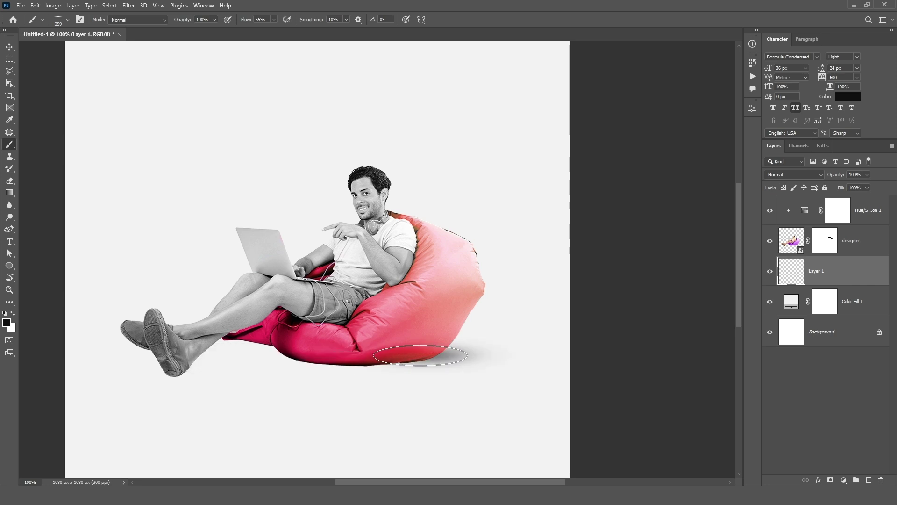
{"action": "left_click_drag", "start_coordinate": [421, 355], "coordinate": [348, 361]}
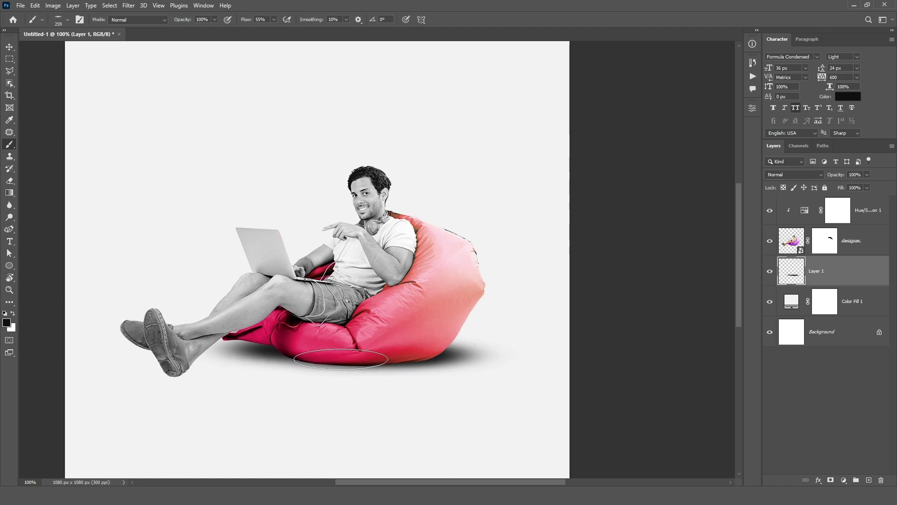
{"action": "key", "text": "bracketleft"}
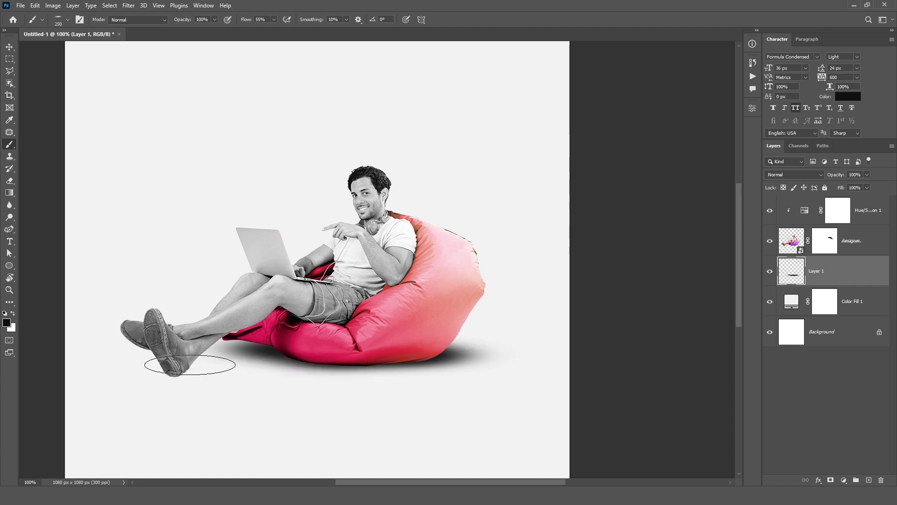
{"action": "mouse_move", "coordinate": [190, 365]}
{"action": "left_mouse_down"}
{"action": "mouse_move", "coordinate": [140, 369]}
{"action": "mouse_move", "coordinate": [210, 372]}
{"action": "mouse_move", "coordinate": [116, 373]}
{"action": "left_mouse_up"}
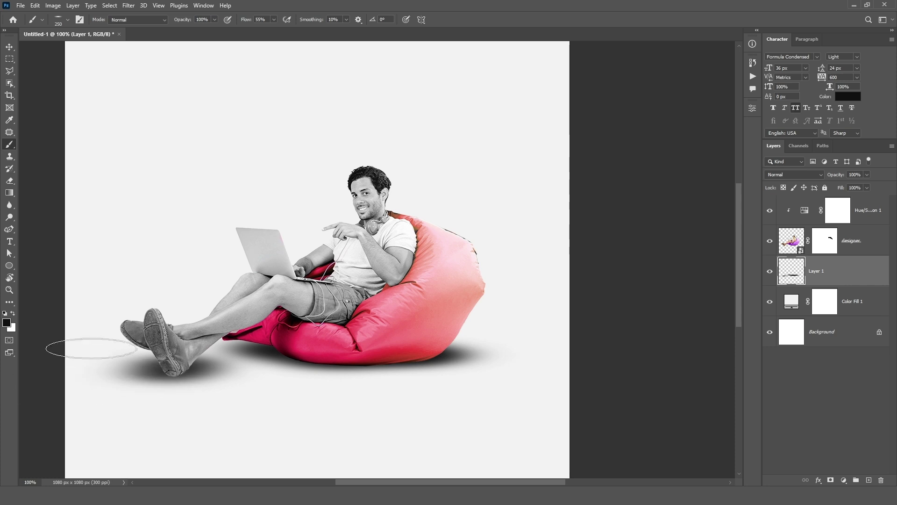
Add an Exposure adjustment above Hue/Saturation set to -1.82
{"action": "left_click", "coordinate": [866, 210]}
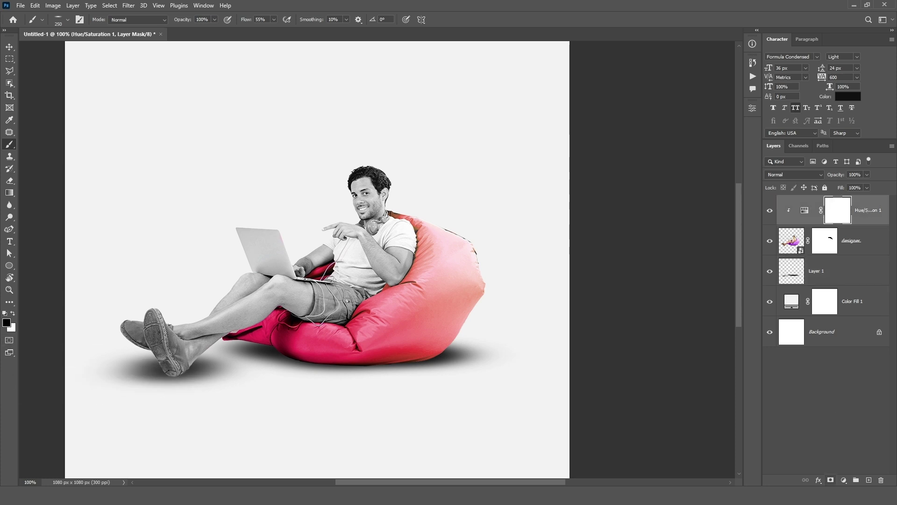
{"action": "left_click", "coordinate": [844, 480]}
{"action": "left_click", "coordinate": [859, 367]}
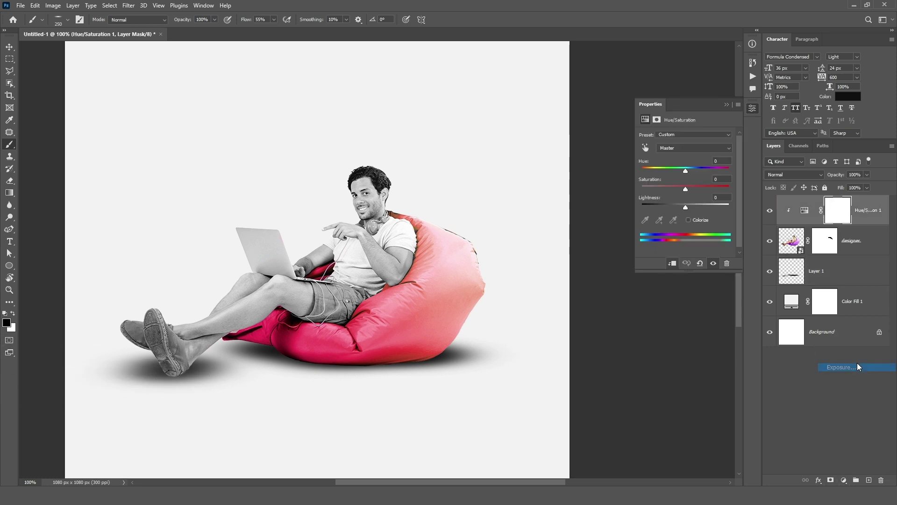
{"action": "left_click_drag", "start_coordinate": [684, 163], "coordinate": [673, 158]}
{"action": "left_click", "coordinate": [726, 105]}
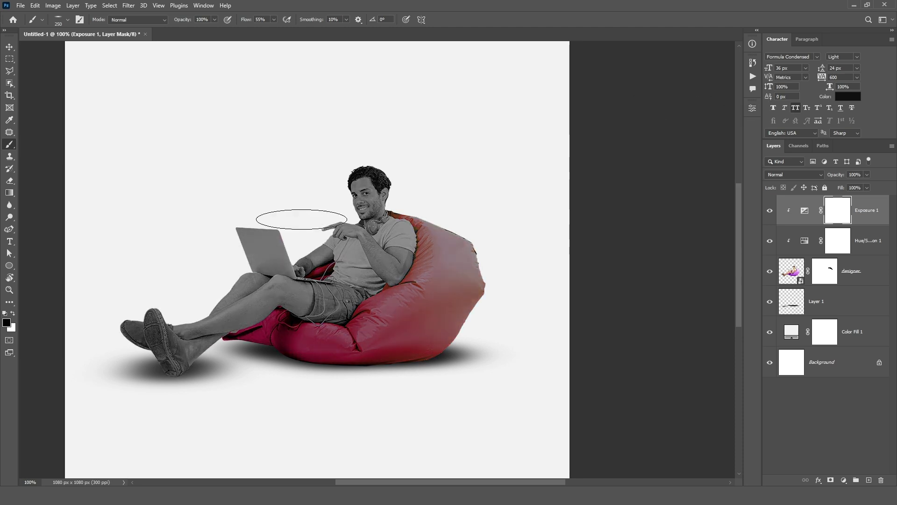
Paint the Exposure mask black at 38% flow over the beanbag, laptop, torso and legs
{"action": "right_click", "coordinate": [355, 240]}
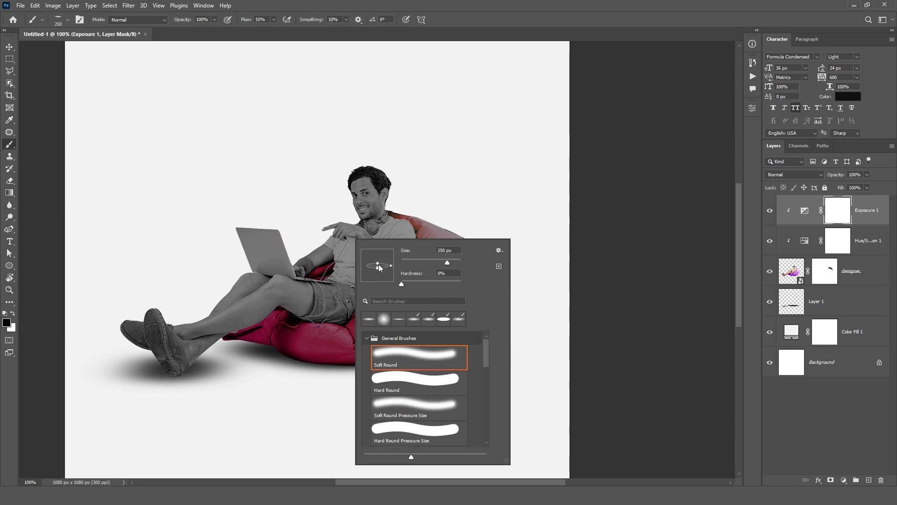
{"action": "double_click", "coordinate": [420, 358]}
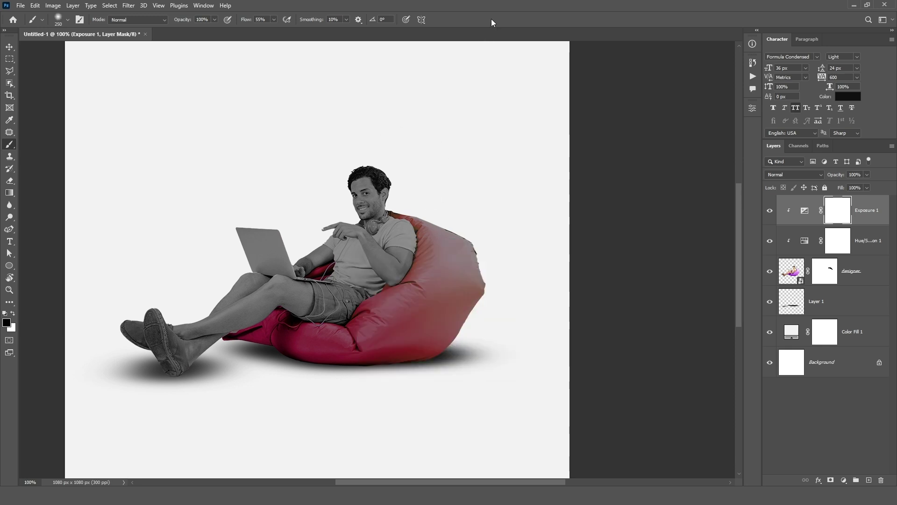
{"action": "left_click_drag", "start_coordinate": [267, 30], "coordinate": [265, 31]}
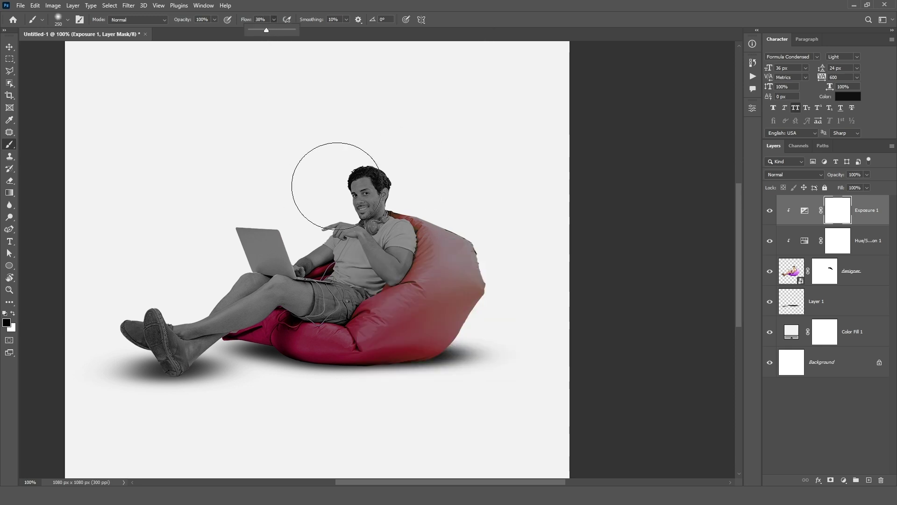
{"action": "mouse_move", "coordinate": [481, 178]}
{"action": "left_mouse_down"}
{"action": "mouse_move", "coordinate": [340, 291]}
{"action": "mouse_move", "coordinate": [261, 200]}
{"action": "left_mouse_up"}
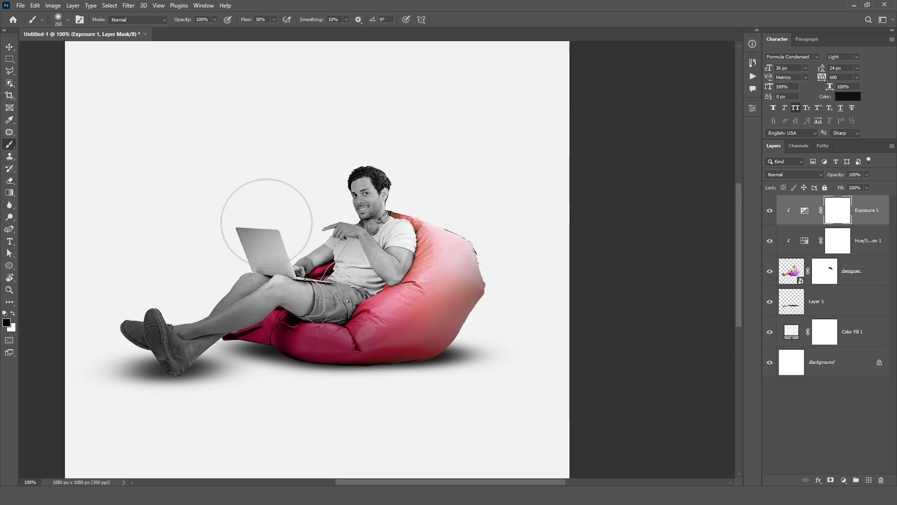
{"action": "left_click_drag", "start_coordinate": [400, 164], "coordinate": [193, 287]}
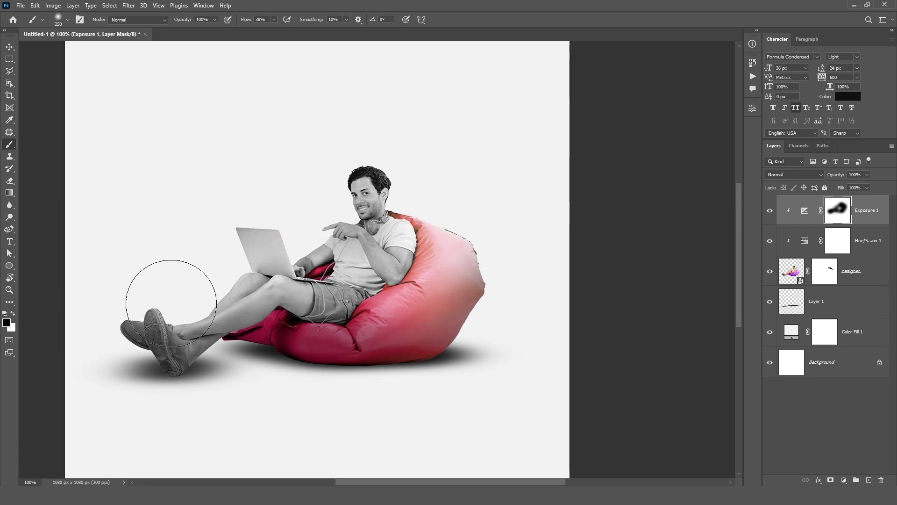
{"action": "mouse_move", "coordinate": [311, 210]}
{"action": "left_mouse_down"}
{"action": "mouse_move", "coordinate": [343, 292]}
{"action": "mouse_move", "coordinate": [300, 220]}
{"action": "left_mouse_up"}
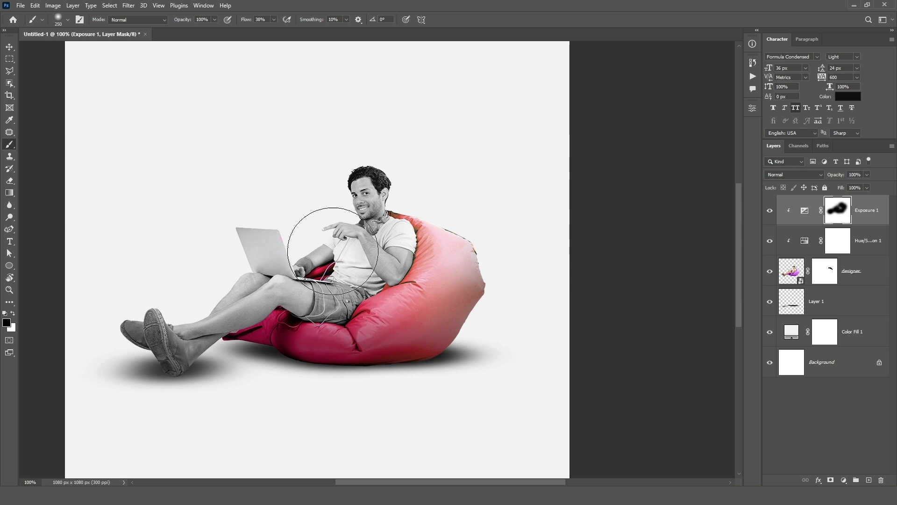
Refine the mask with a 70 px brush: white on the lower beanbag, black on the upper beanbag
{"action": "key", "text": "x"}
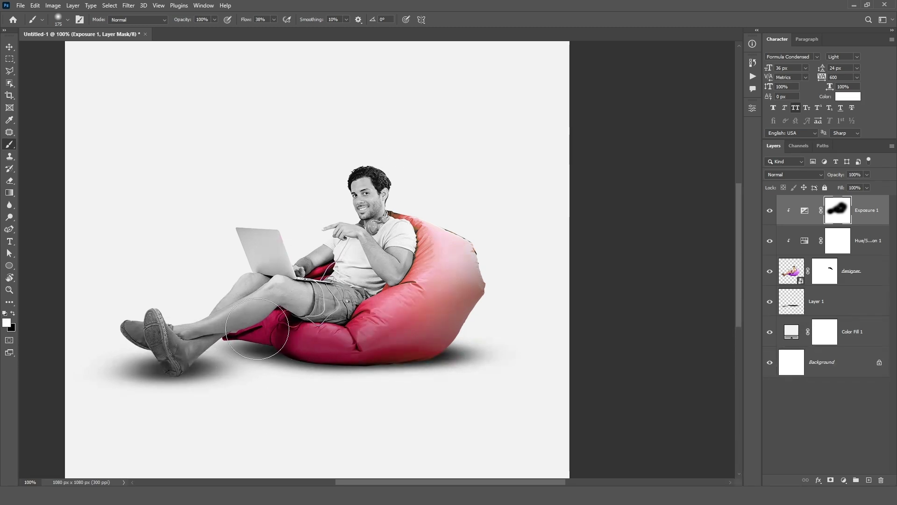
{"action": "key", "text": "bracketleft"}
{"action": "key", "text": "bracketleft"}
{"action": "key", "text": "bracketleft"}
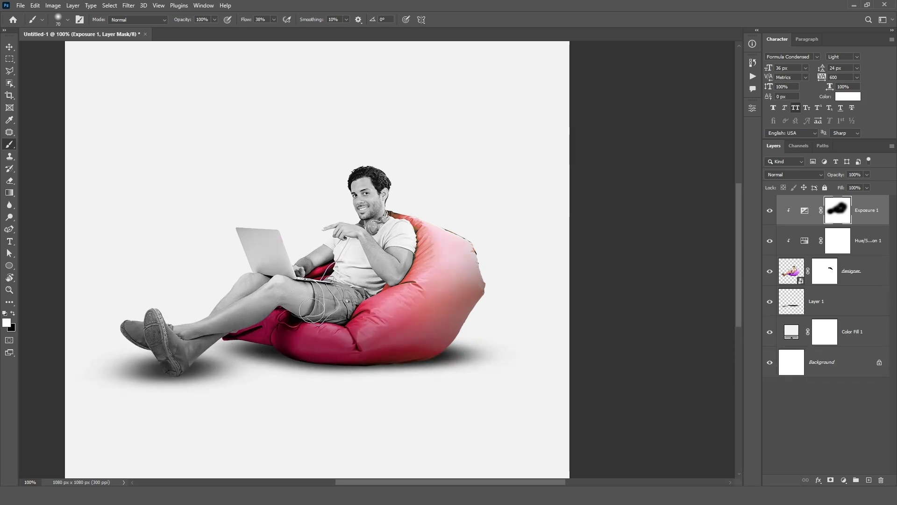
{"action": "mouse_move", "coordinate": [312, 311]}
{"action": "left_mouse_down"}
{"action": "mouse_move", "coordinate": [359, 354]}
{"action": "mouse_move", "coordinate": [354, 328]}
{"action": "left_mouse_up"}
{"action": "key", "text": "x"}
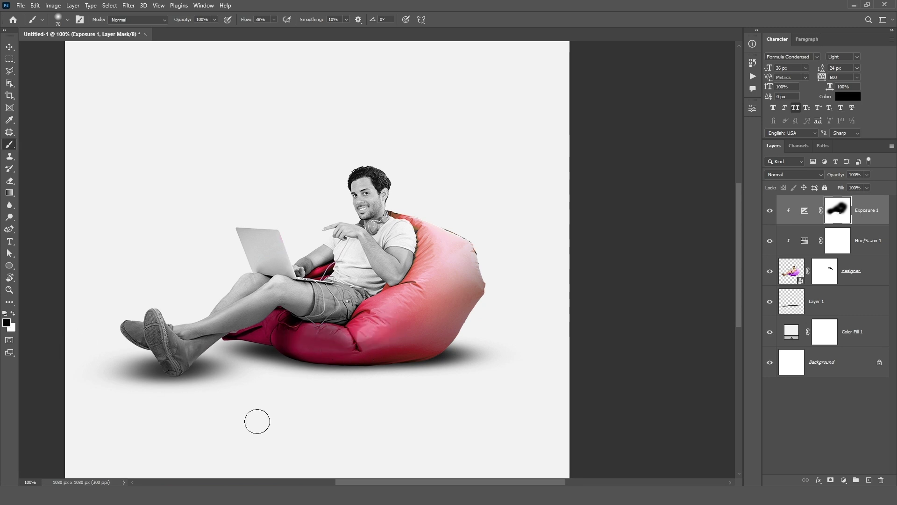
{"action": "scroll", "coordinate": [515, 357], "scroll_direction": "up", "scroll_amount": 1}
{"action": "scroll", "coordinate": [515, 357], "scroll_direction": "up", "scroll_amount": 2}
{"action": "mouse_move", "coordinate": [437, 288]}
{"action": "left_mouse_down"}
{"action": "mouse_move", "coordinate": [461, 304]}
{"action": "mouse_move", "coordinate": [452, 314]}
{"action": "mouse_move", "coordinate": [480, 300]}
{"action": "mouse_move", "coordinate": [409, 265]}
{"action": "left_mouse_up"}
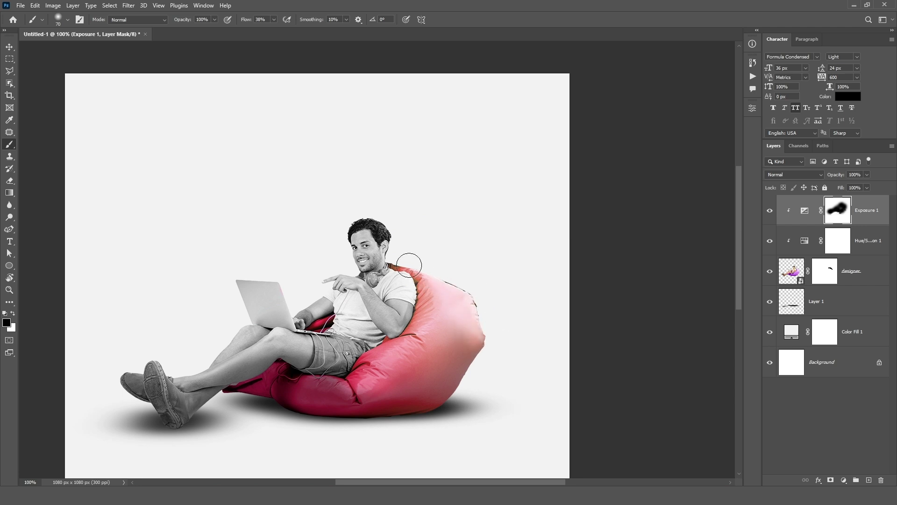
{"action": "double_click", "coordinate": [805, 243]}
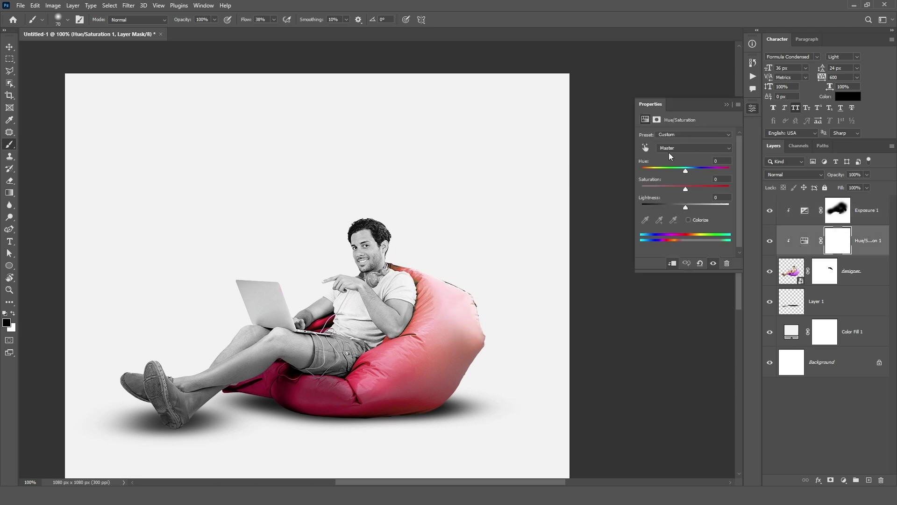
Sample the beanbag with the targeted adjustment hand and set Magentas hue to +91
{"action": "left_click", "coordinate": [646, 148]}
{"action": "left_click", "coordinate": [426, 320]}
{"action": "left_click_drag", "start_coordinate": [711, 172], "coordinate": [714, 171]}
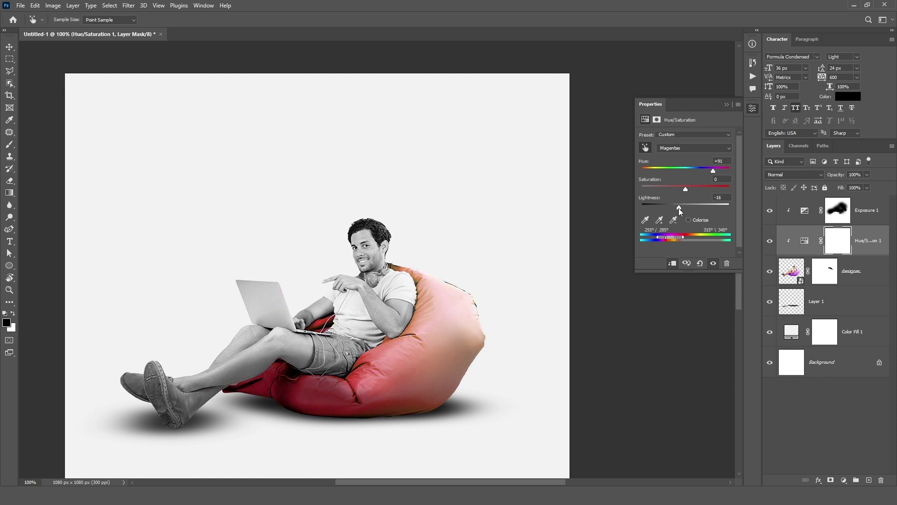
Select the Exposure 1 mask and switch between the Brush and Move tools
{"action": "left_click", "coordinate": [726, 104]}
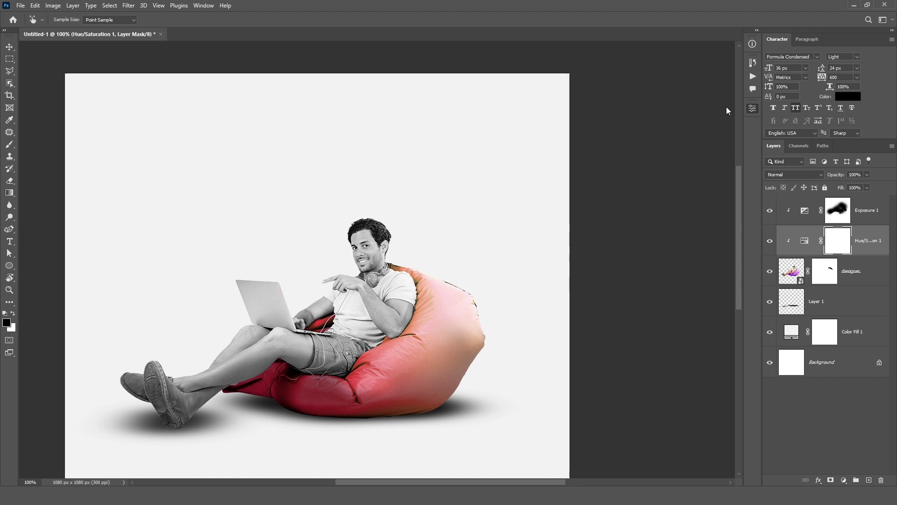
{"action": "left_click", "coordinate": [868, 210]}
{"action": "key", "text": "b"}
{"action": "scroll", "coordinate": [353, 282], "scroll_direction": "down", "scroll_amount": 1}
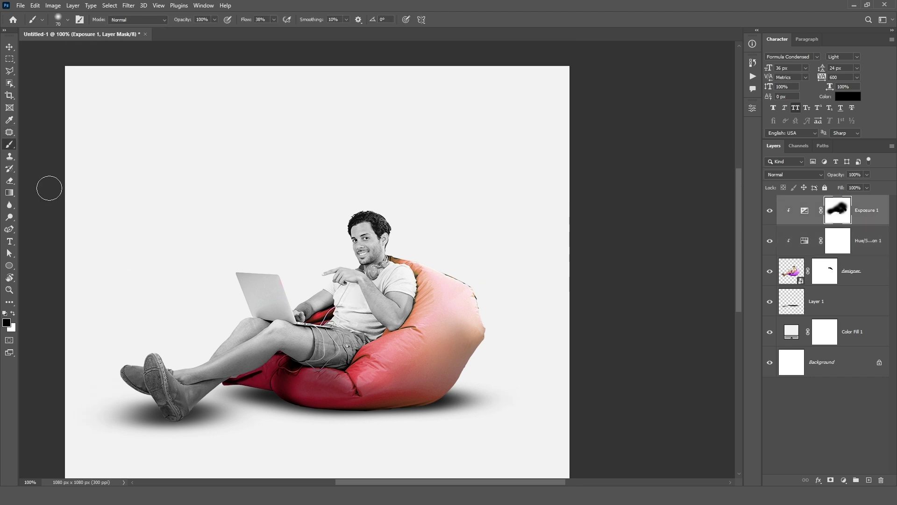
{"action": "left_click", "coordinate": [11, 47]}
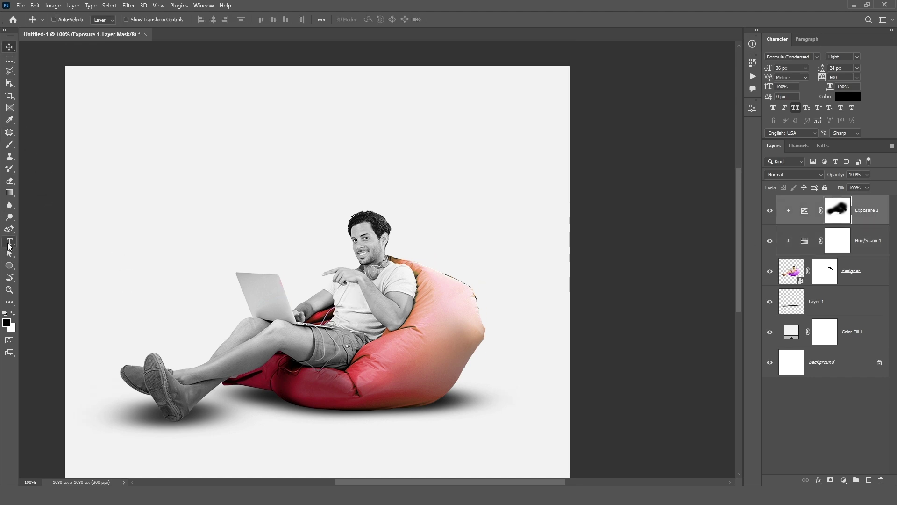
{"action": "left_click", "coordinate": [10, 245]}
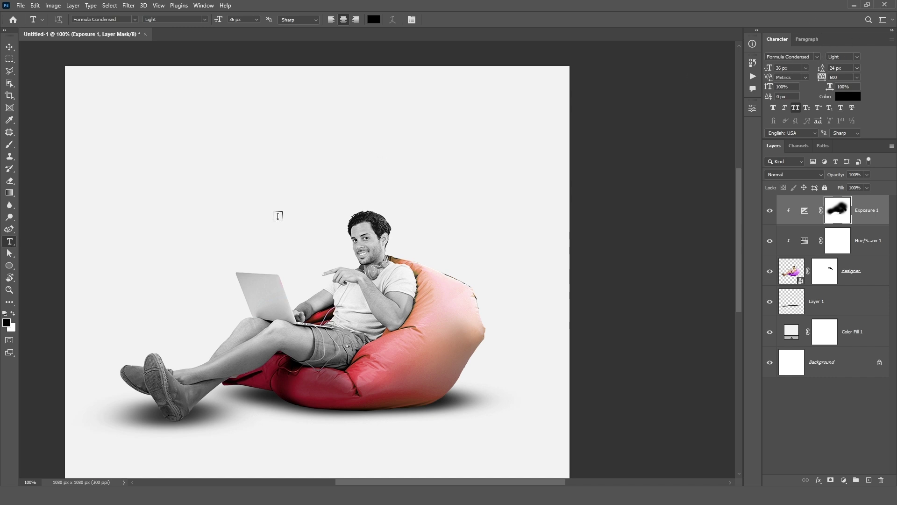
Type 'GRAPHIC' above the man in Black weight with tracking 50
{"action": "left_click", "coordinate": [256, 150]}
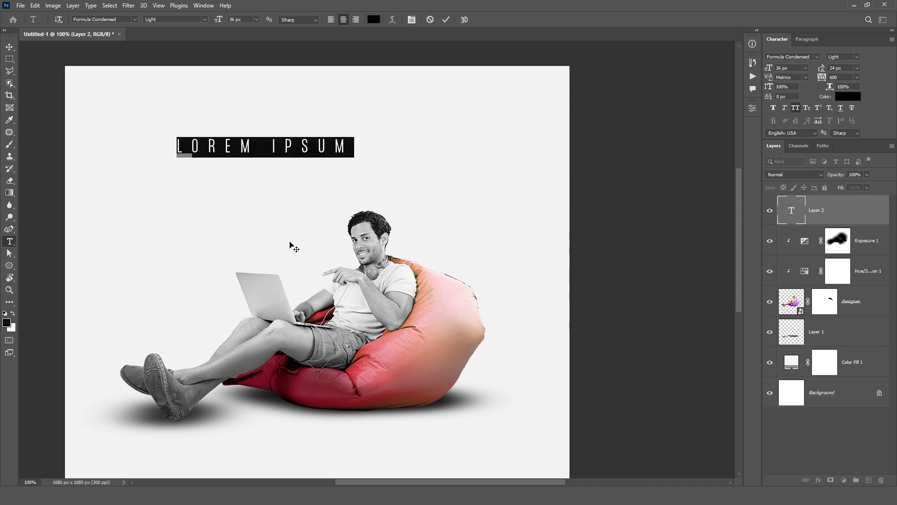
{"action": "type", "text": "GRAP"}
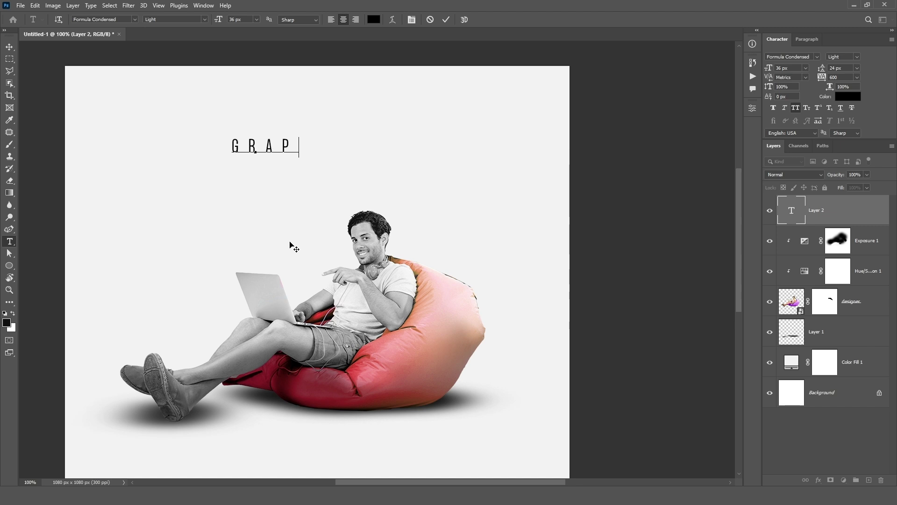
{"action": "type", "text": "HIC"}
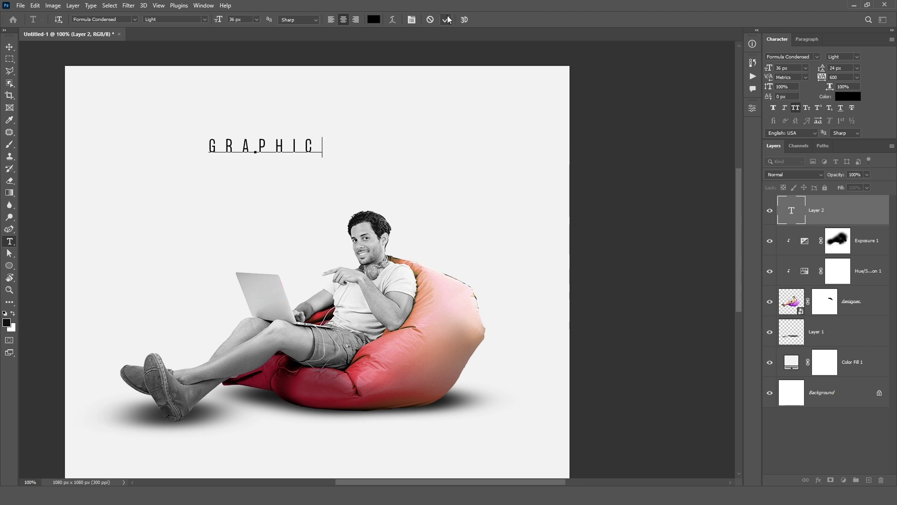
{"action": "left_click", "coordinate": [448, 19]}
{"action": "left_click", "coordinate": [857, 78]}
{"action": "left_click", "coordinate": [846, 133]}
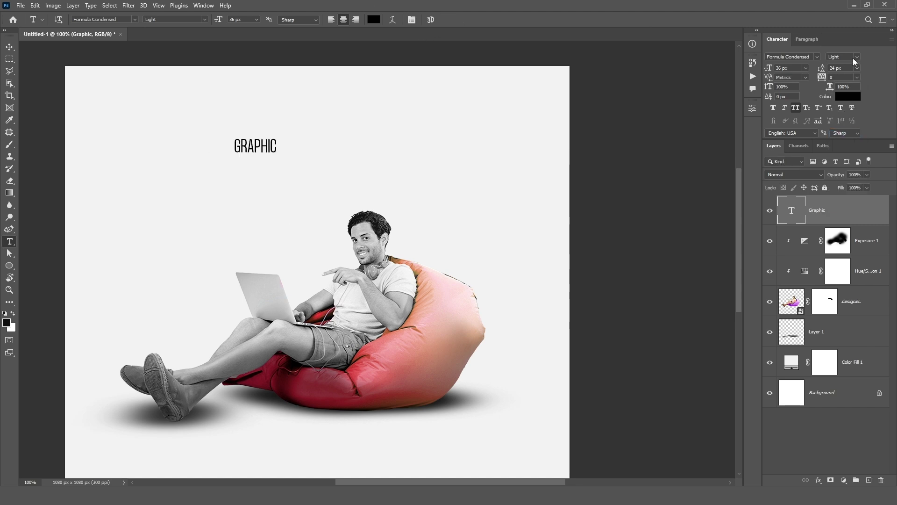
{"action": "left_click", "coordinate": [854, 57]}
{"action": "left_click", "coordinate": [851, 96]}
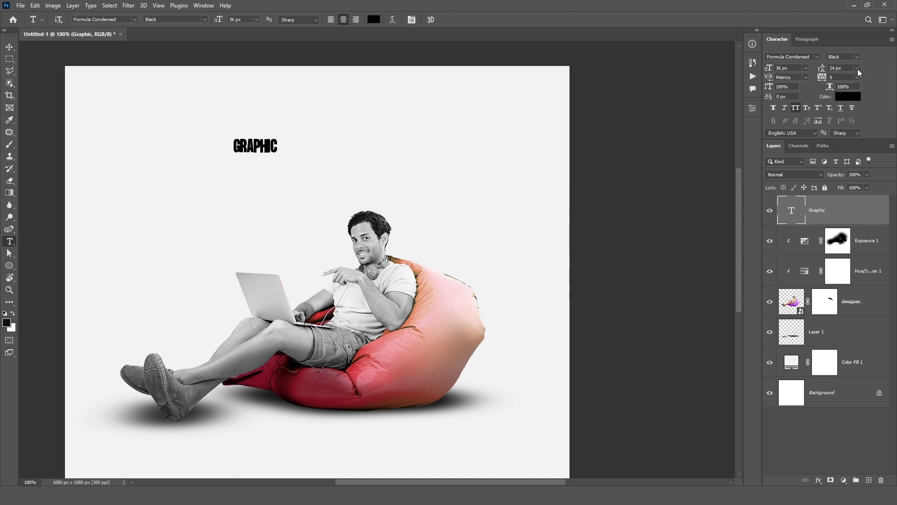
{"action": "left_click", "coordinate": [857, 78]}
{"action": "left_click", "coordinate": [851, 163]}
{"action": "left_click", "coordinate": [858, 70]}
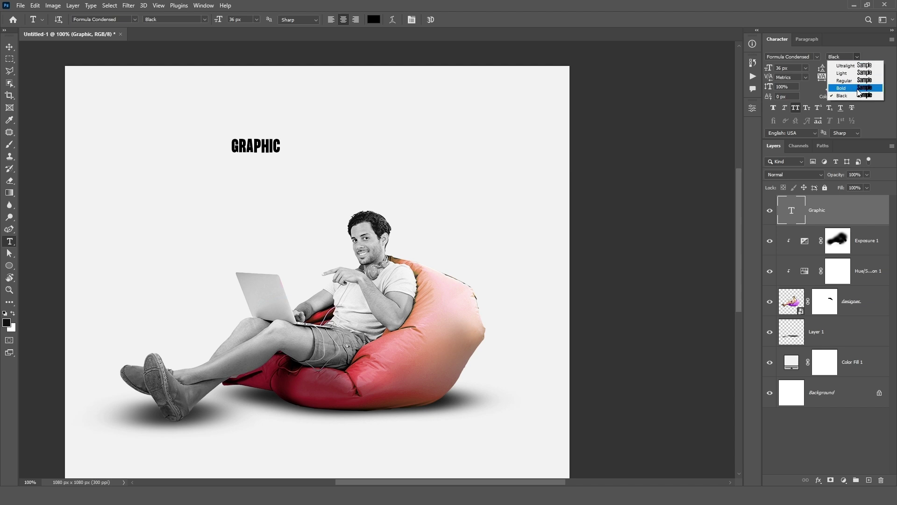
{"action": "left_click", "coordinate": [380, 170]}
Scale GRAPHIC to about 474%, place it above the man's head and centre it horizontally
{"action": "key", "text": "ctrl+t"}
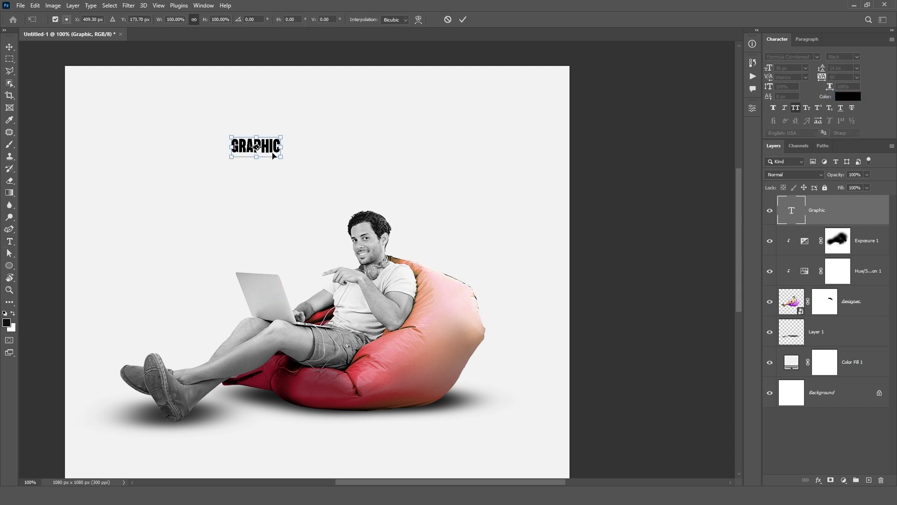
{"action": "left_click_drag", "start_coordinate": [282, 159], "coordinate": [465, 231]}
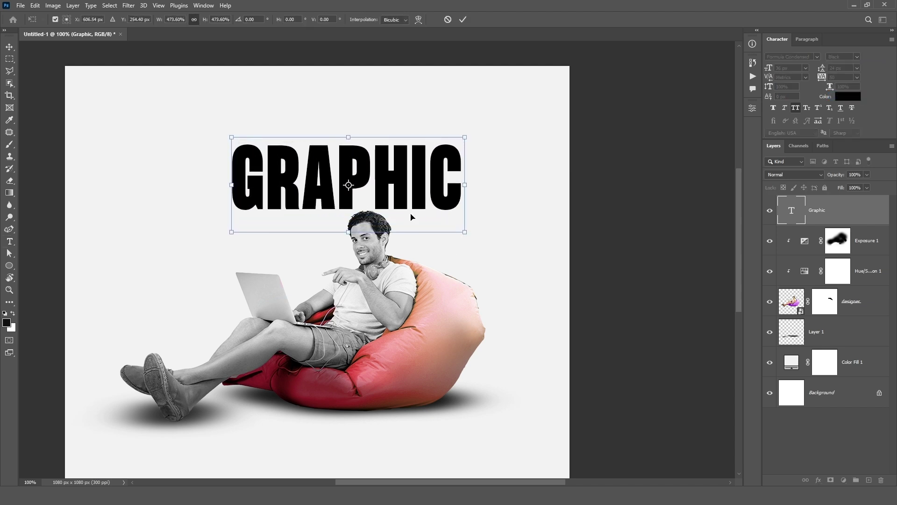
{"action": "left_click_drag", "start_coordinate": [360, 167], "coordinate": [341, 146]}
{"action": "left_click", "coordinate": [463, 21]}
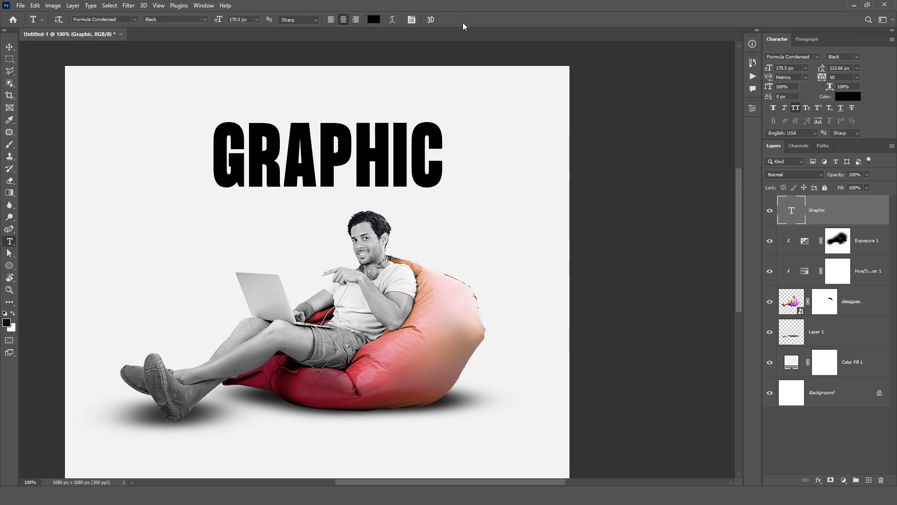
{"action": "key", "text": "v"}
{"action": "left_click", "coordinate": [214, 19]}
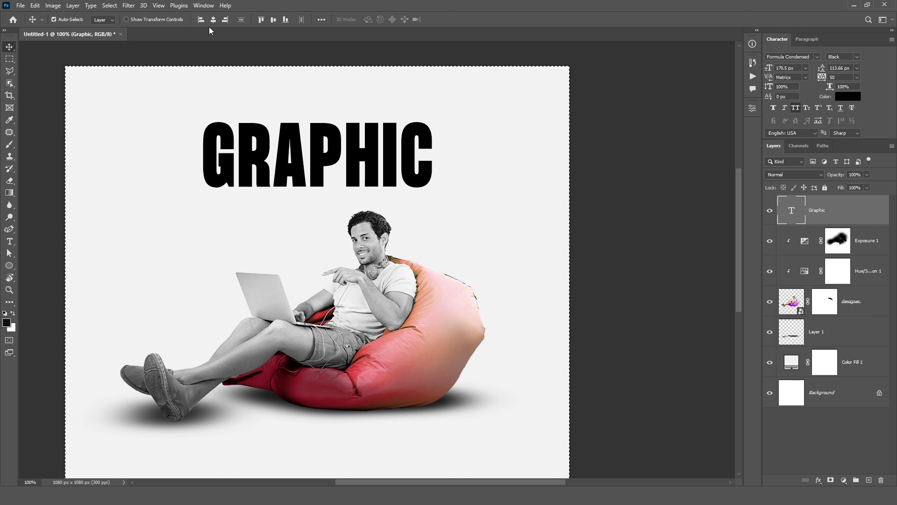
Duplicate the GRAPHIC layer below the original and change its text to 'DESIGNER'
{"action": "right_click", "coordinate": [831, 205]}
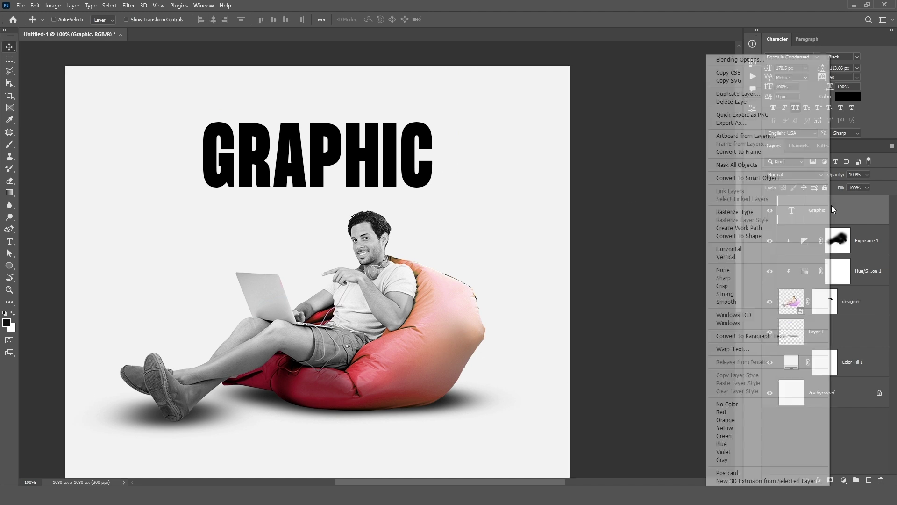
{"action": "left_click", "coordinate": [739, 96]}
{"action": "left_click", "coordinate": [538, 142]}
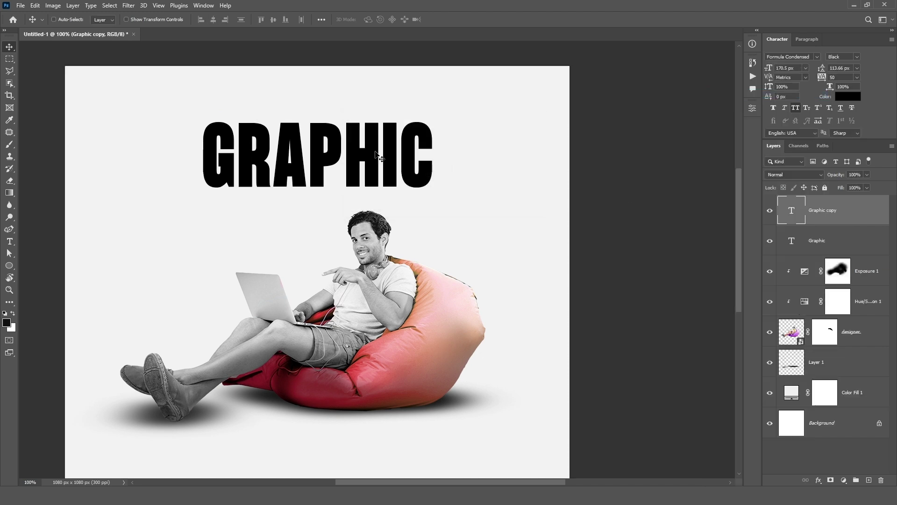
{"action": "left_click_drag", "start_coordinate": [349, 145], "coordinate": [345, 211]}
{"action": "key", "text": "t"}
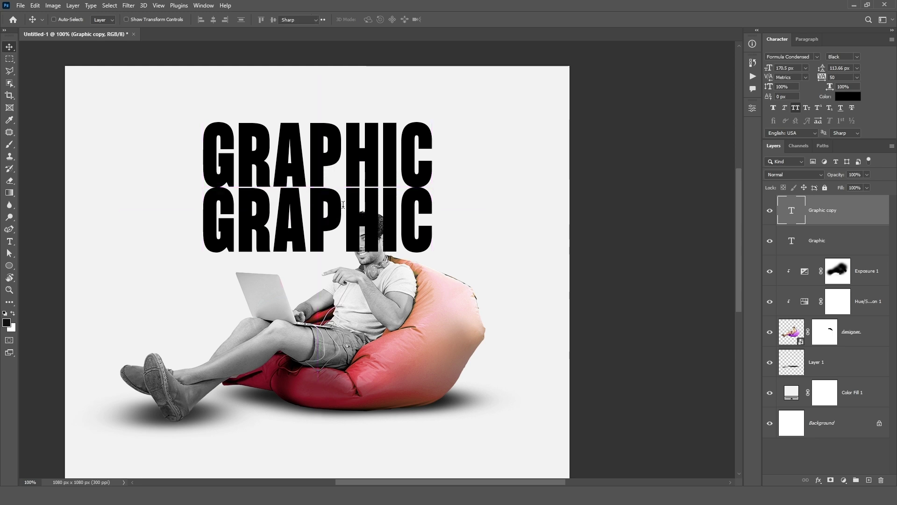
{"action": "left_click", "coordinate": [344, 205]}
{"action": "key", "text": "ctrl+a"}
{"action": "type", "text": "DESIG"}
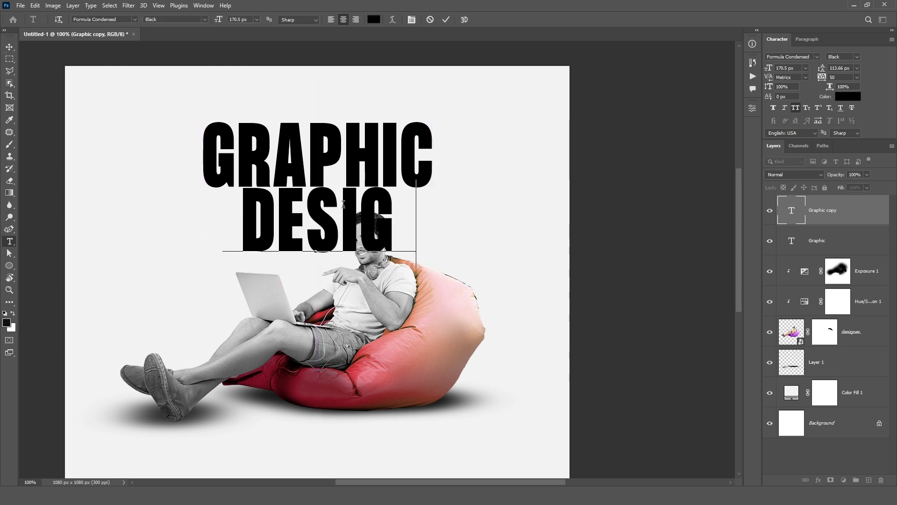
{"action": "type", "text": "NER"}
{"action": "left_click", "coordinate": [446, 21]}
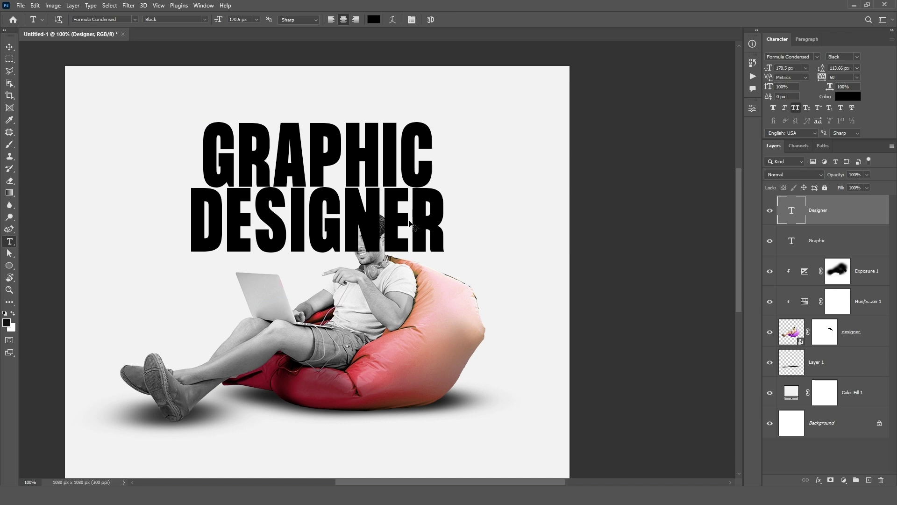
Shrink DESIGNER to match GRAPHIC's width
{"action": "key", "text": "ctrl+t"}
{"action": "left_click_drag", "start_coordinate": [191, 279], "coordinate": [205, 274]}
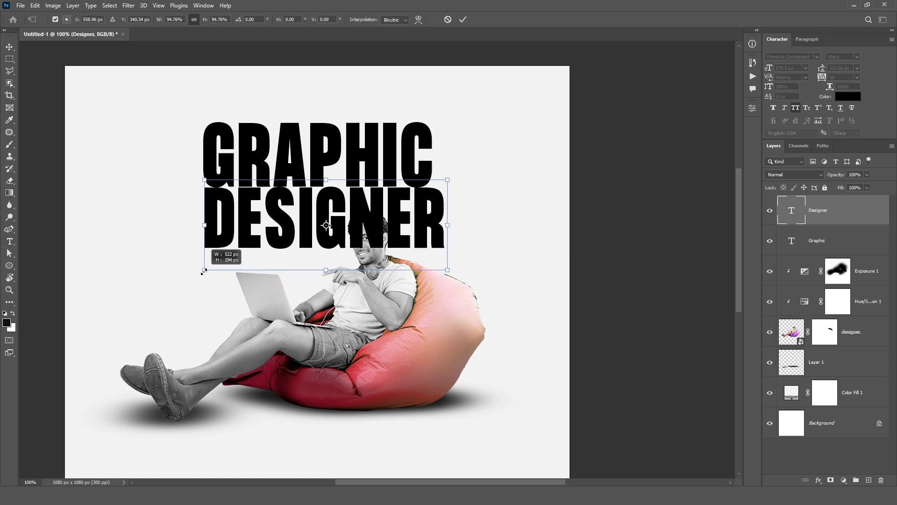
{"action": "left_click_drag", "start_coordinate": [445, 269], "coordinate": [438, 267]}
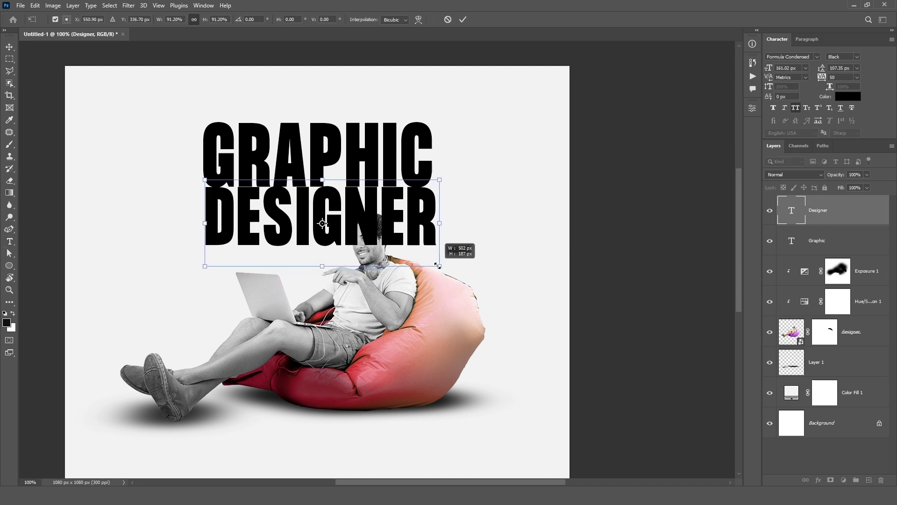
{"action": "left_click", "coordinate": [463, 19]}
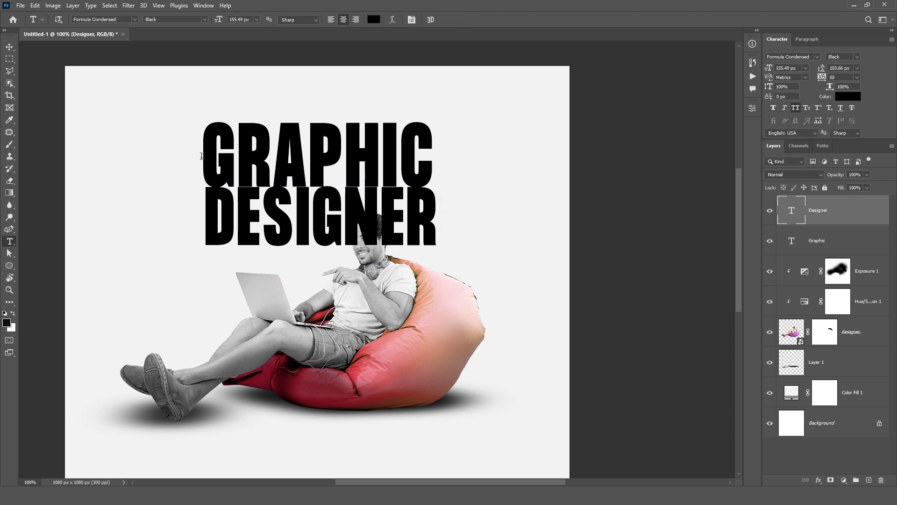
Move, centre and enlarge both headline lines, then place them behind the man's layer
{"action": "key", "text": "v"}
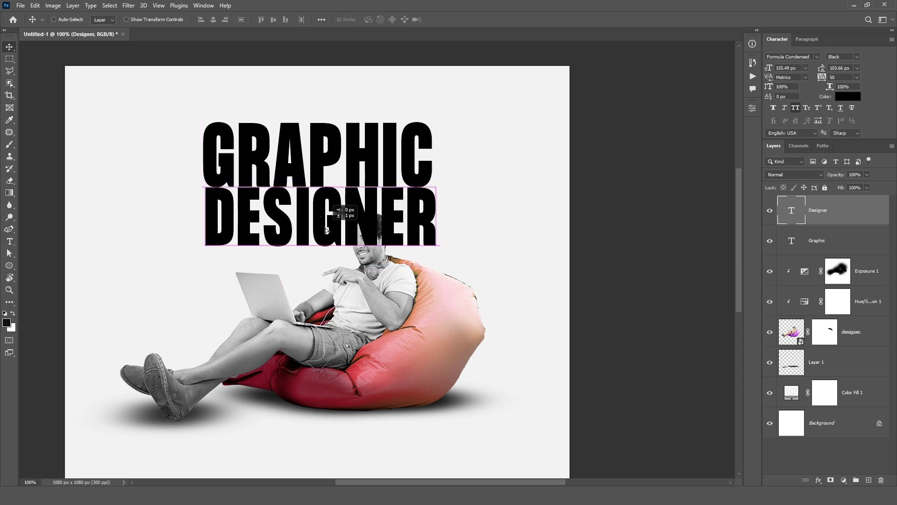
{"action": "left_click", "coordinate": [318, 140], "text": "ctrl+shift"}
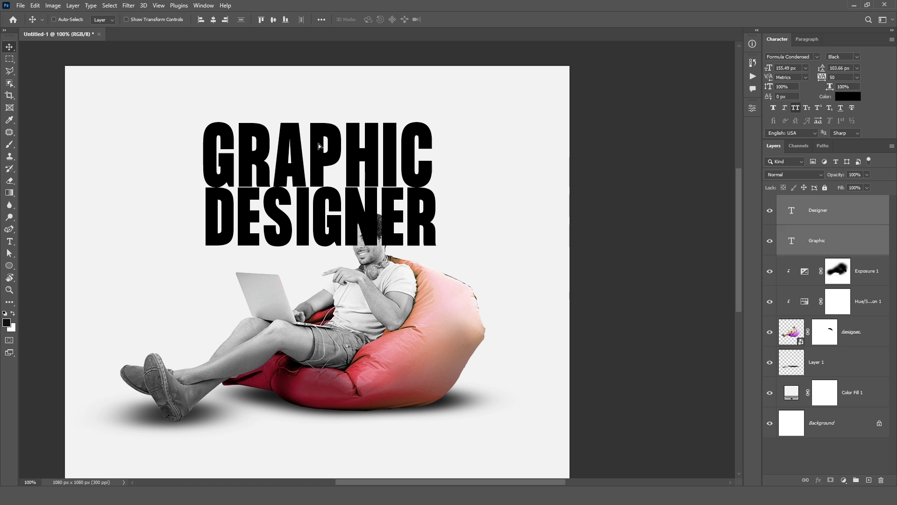
{"action": "left_click_drag", "start_coordinate": [318, 144], "coordinate": [324, 170]}
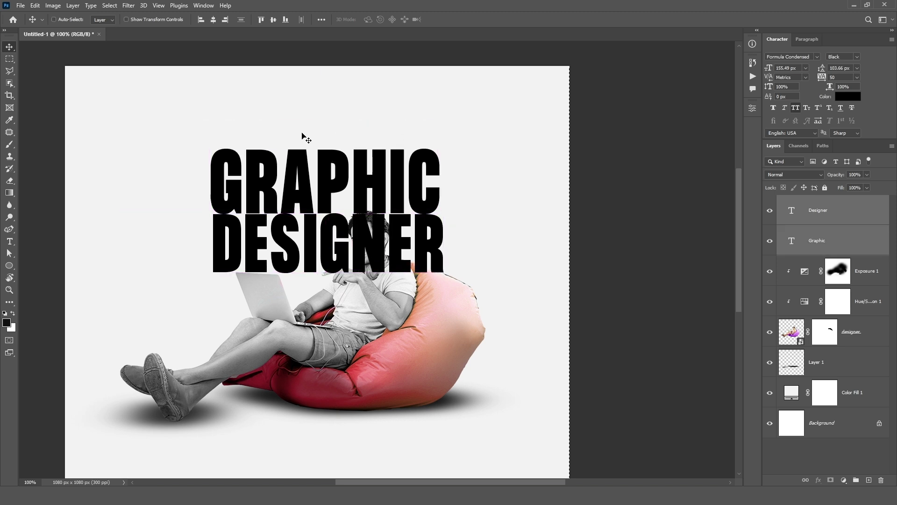
{"action": "left_click", "coordinate": [213, 20]}
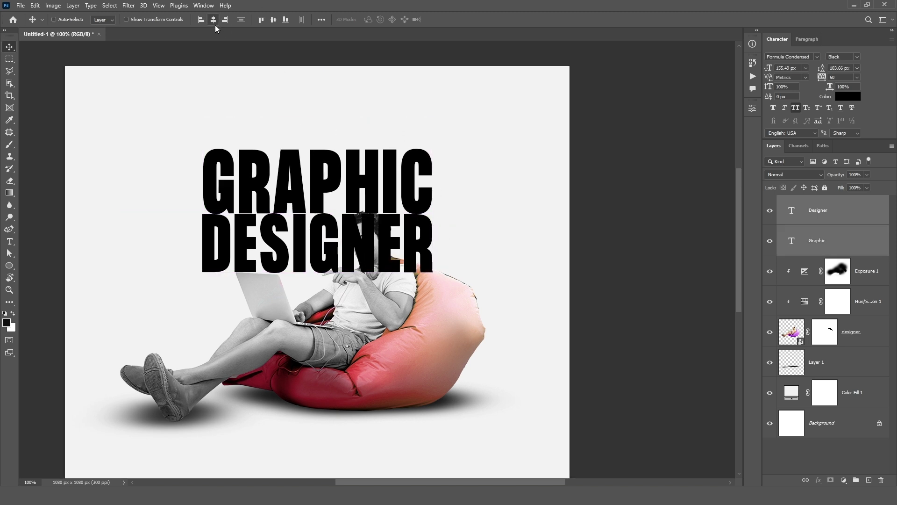
{"action": "key", "text": "ctrl+t"}
{"action": "left_click_drag", "start_coordinate": [317, 148], "coordinate": [321, 125]}
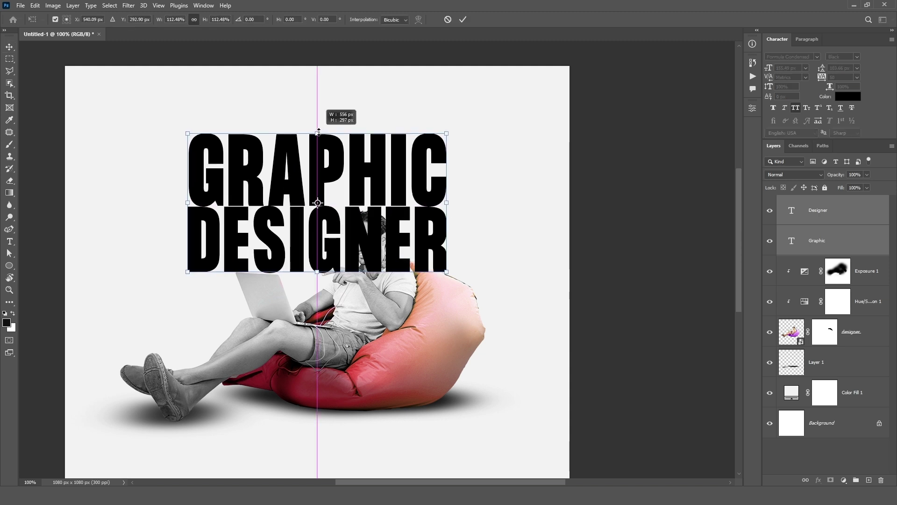
{"action": "left_click", "coordinate": [463, 19]}
{"action": "left_click_drag", "start_coordinate": [366, 165], "coordinate": [367, 175]}
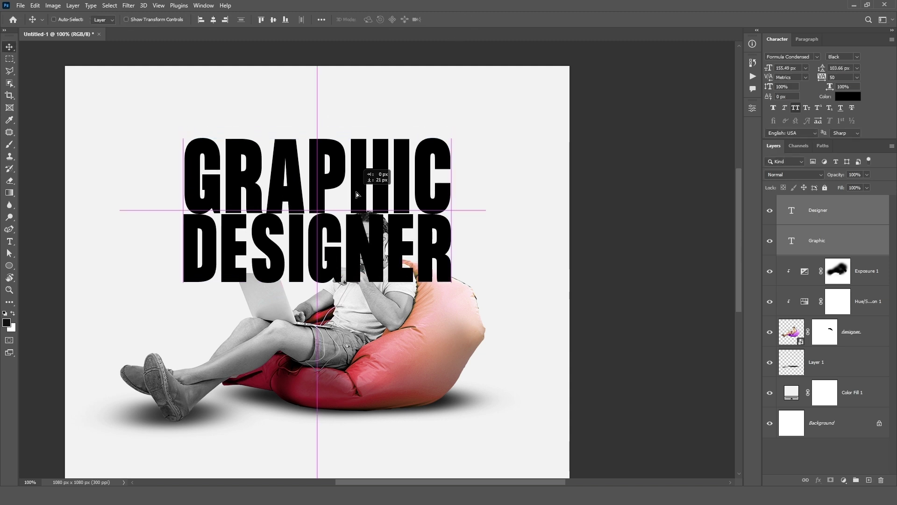
{"action": "left_click_drag", "start_coordinate": [851, 258], "coordinate": [832, 378]}
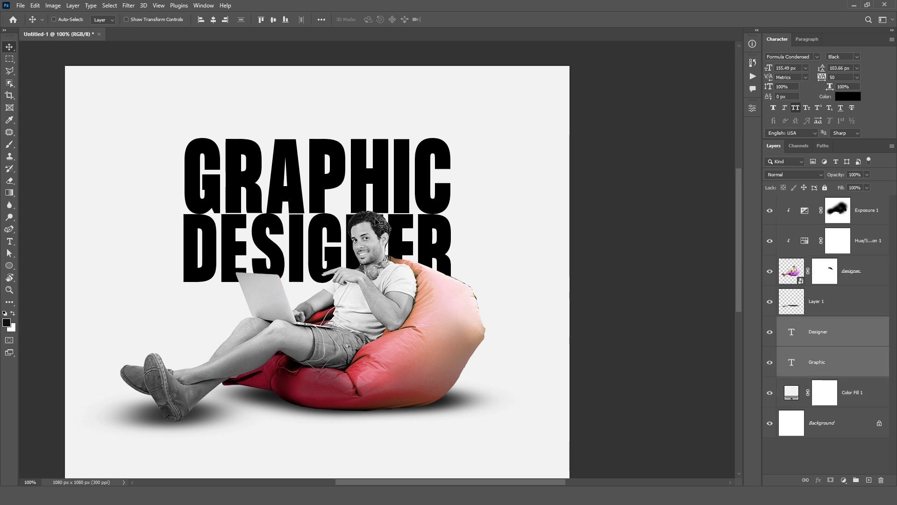
{"action": "left_click", "coordinate": [873, 344]}
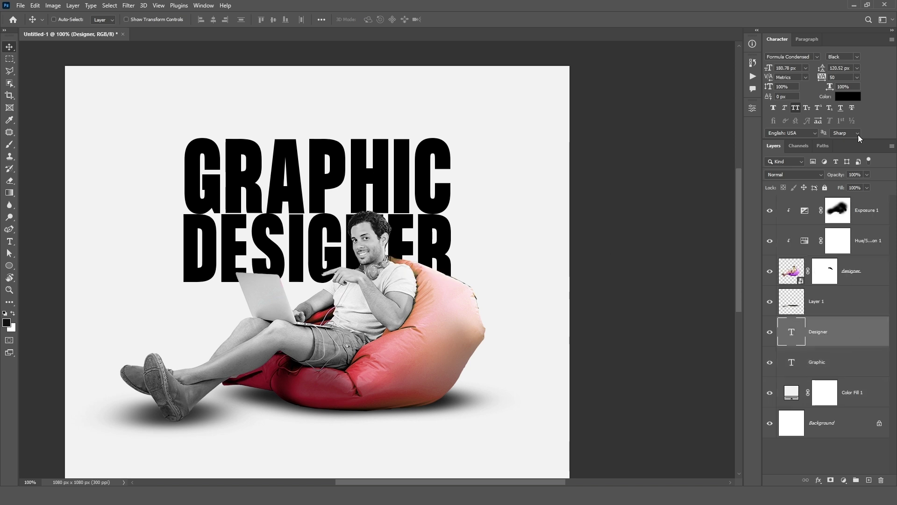
Colour DESIGNER orange-red #ff4f02 and sample the same orange for GRAPHIC
{"action": "left_click", "coordinate": [849, 97]}
{"action": "left_click_drag", "start_coordinate": [535, 389], "coordinate": [545, 386]}
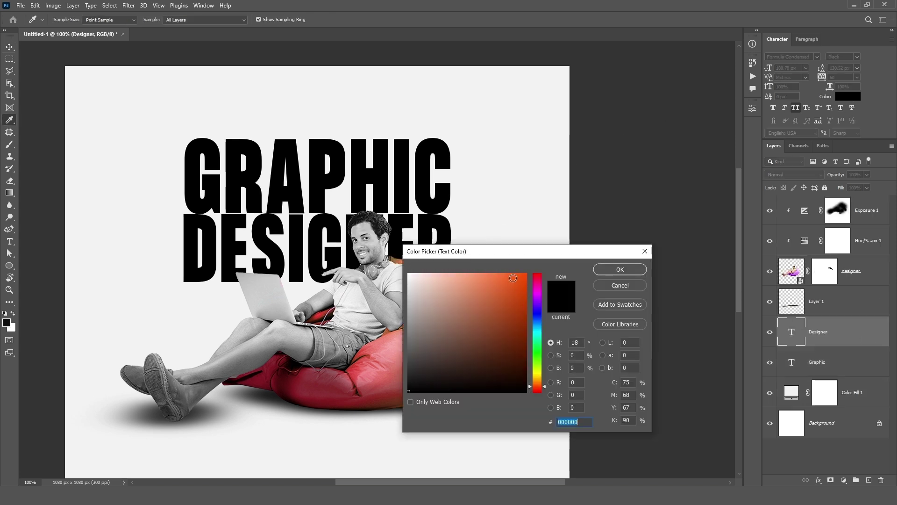
{"action": "mouse_move", "coordinate": [510, 280]}
{"action": "left_mouse_down"}
{"action": "mouse_move", "coordinate": [510, 260]}
{"action": "mouse_move", "coordinate": [526, 269]}
{"action": "left_mouse_up"}
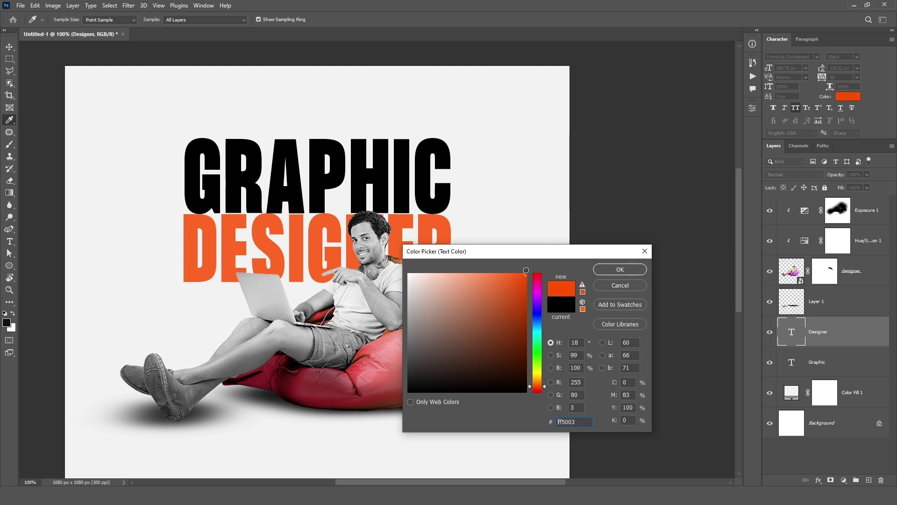
{"action": "left_click", "coordinate": [620, 270]}
{"action": "left_click", "coordinate": [837, 362]}
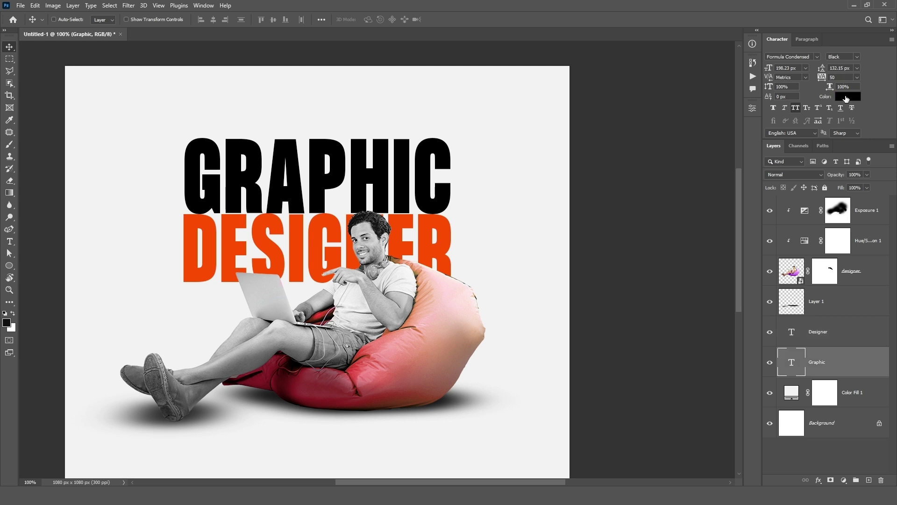
{"action": "left_click", "coordinate": [848, 97]}
{"action": "left_click", "coordinate": [230, 224]}
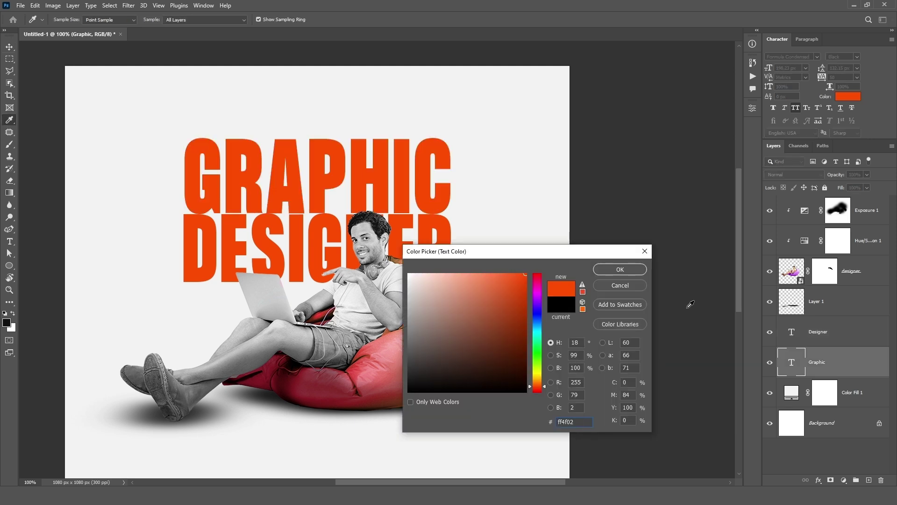
{"action": "left_click", "coordinate": [620, 269]}
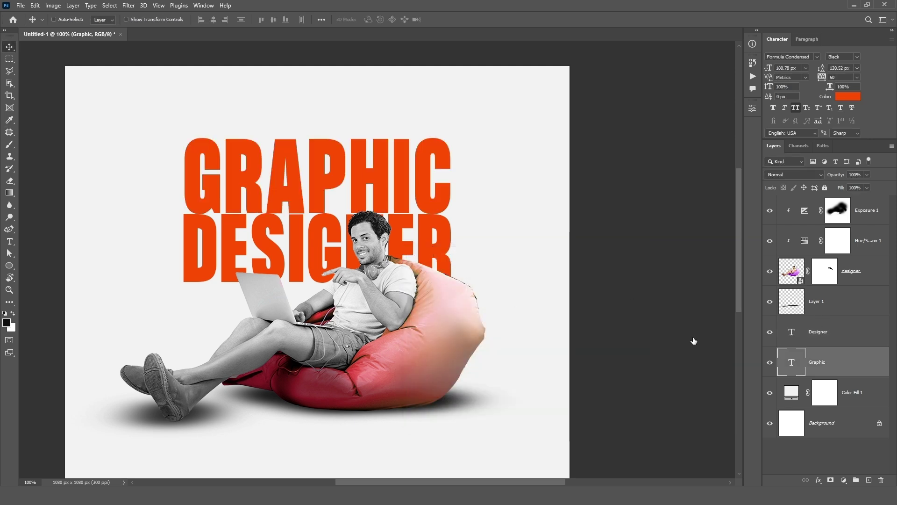
Shrink DESIGNER very slightly and move both headline lines up a little
{"action": "key", "text": "alt+bracketright"}
{"action": "key", "text": "ctrl+t"}
{"action": "left_click_drag", "start_coordinate": [183, 206], "coordinate": [185, 206]}
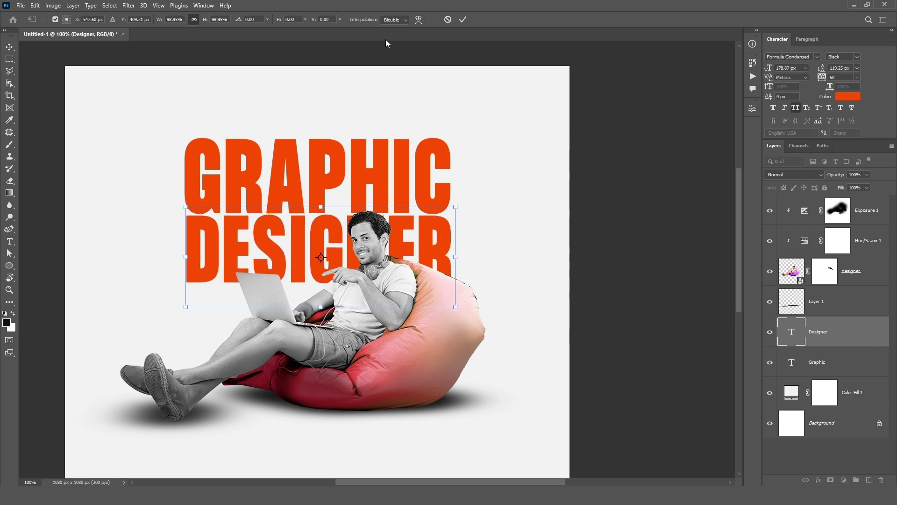
{"action": "left_click", "coordinate": [463, 20]}
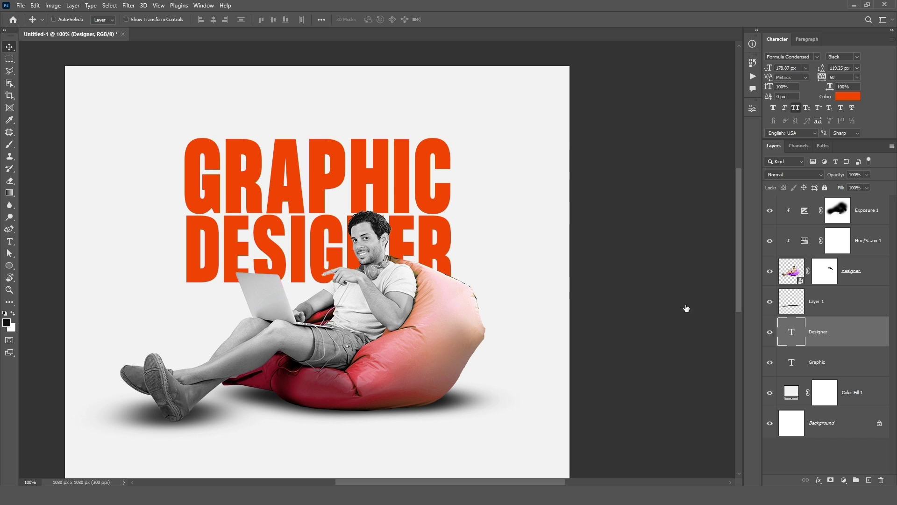
{"action": "key", "text": "alt+shift+bracketleft"}
{"action": "left_click_drag", "start_coordinate": [337, 187], "coordinate": [359, 176]}
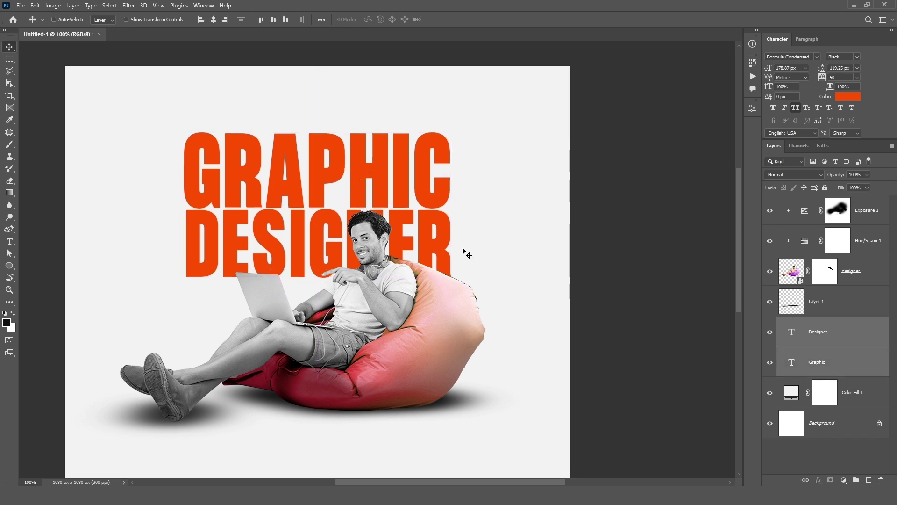
{"action": "left_click", "coordinate": [810, 308]}
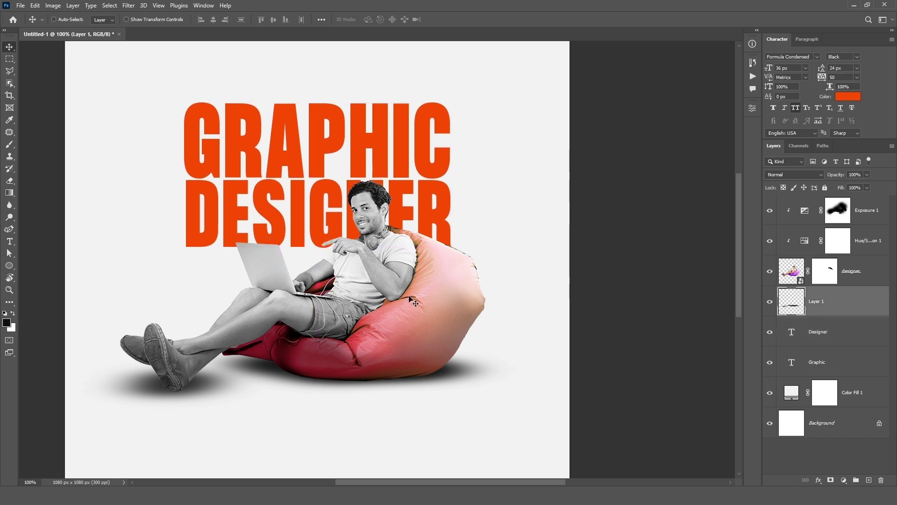
{"action": "left_click", "coordinate": [877, 333]}
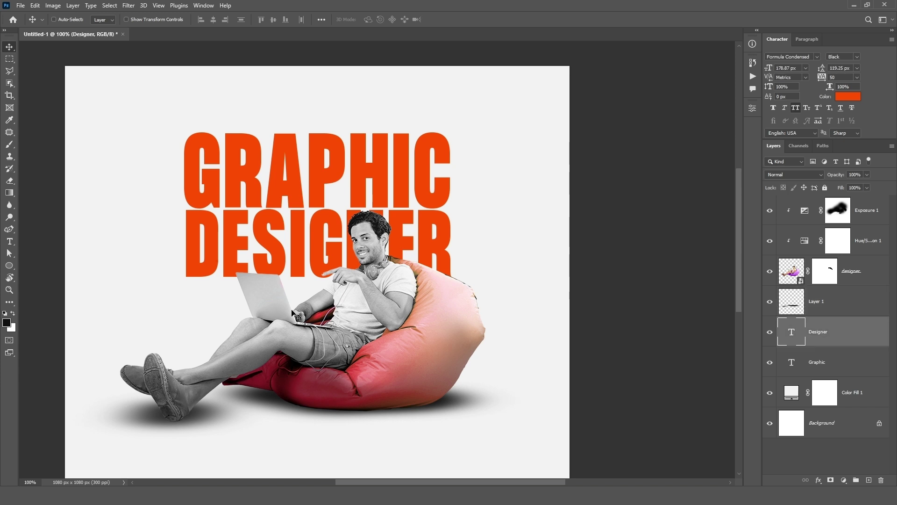
Add an 'I AM' text line above the GRAPHIC headline and colour it dark grey
{"action": "key", "text": "t"}
{"action": "left_click", "coordinate": [256, 111]}
{"action": "type", "text": "I"}
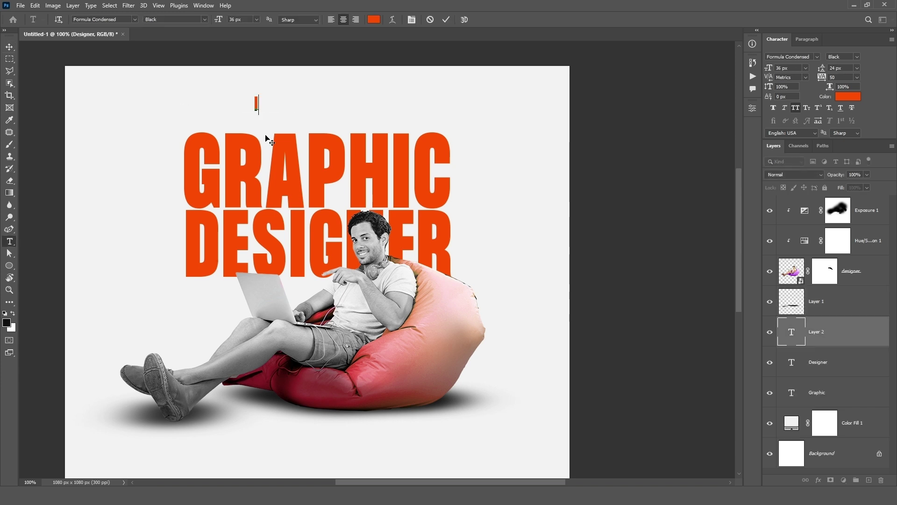
{"action": "type", "text": " AM"}
{"action": "left_click", "coordinate": [447, 19]}
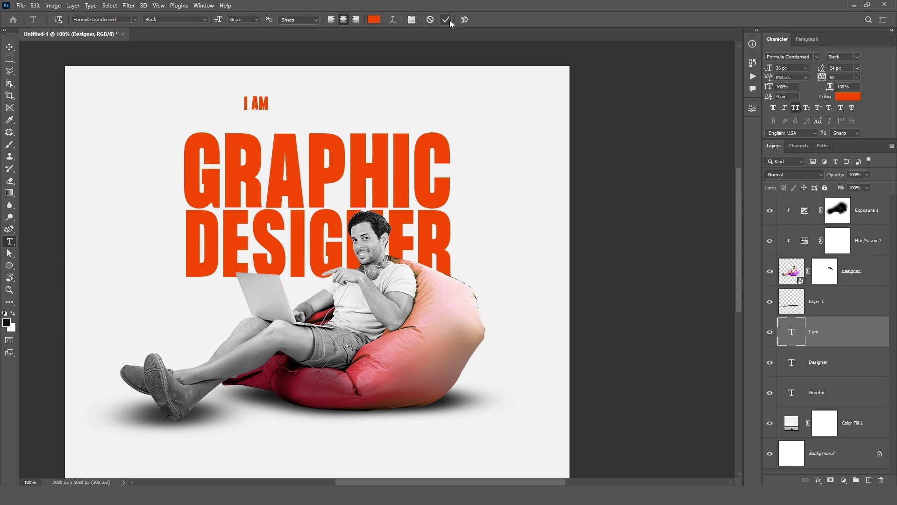
{"action": "left_click", "coordinate": [848, 96]}
{"action": "left_click_drag", "start_coordinate": [433, 375], "coordinate": [409, 358]}
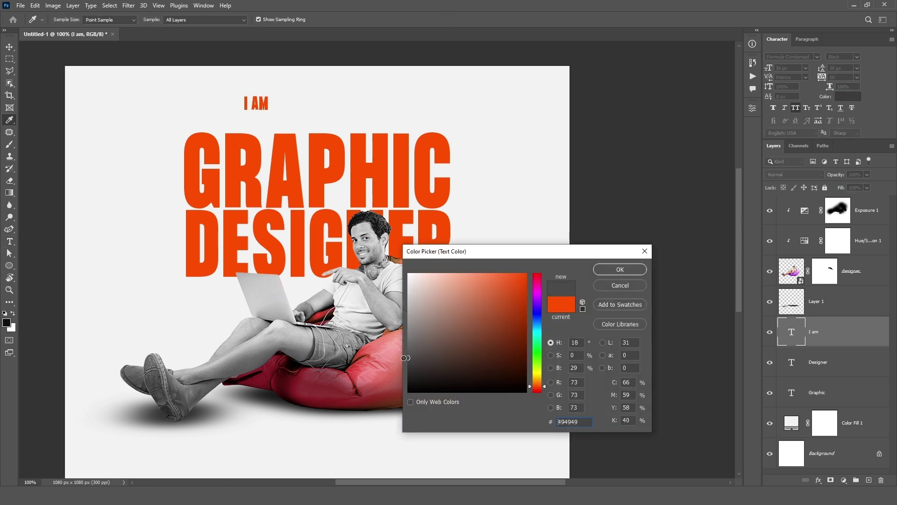
{"action": "left_click", "coordinate": [620, 269]}
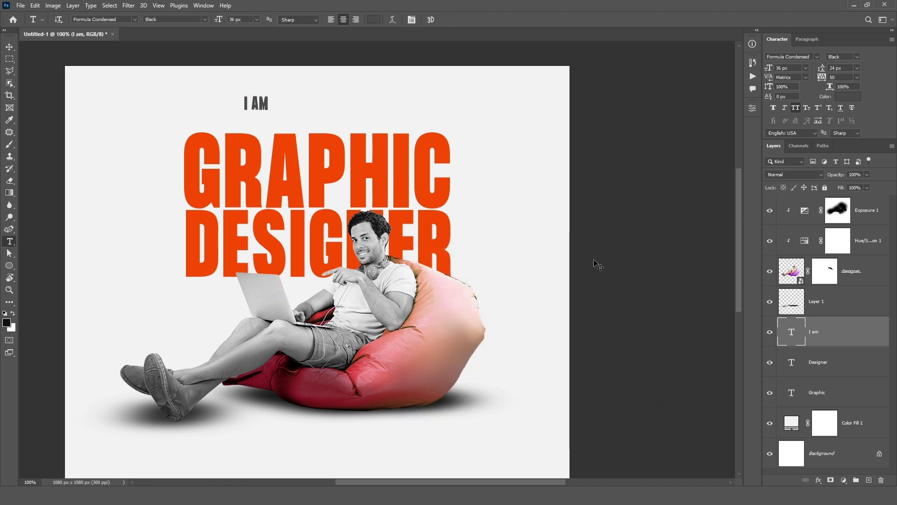
Enlarge the 'I AM' text with Free Transform so it spans above the headline
{"action": "key", "text": "ctrl+t"}
{"action": "mouse_move", "coordinate": [269, 115]}
{"action": "left_mouse_down"}
{"action": "mouse_move", "coordinate": [322, 144]}
{"action": "mouse_move", "coordinate": [336, 120]}
{"action": "left_mouse_up"}
{"action": "left_click", "coordinate": [463, 19]}
Switch 'I AM' to the Devonian script font and shrink it to about 64%, lowered onto GRAPHIC
{"action": "key", "text": "v"}
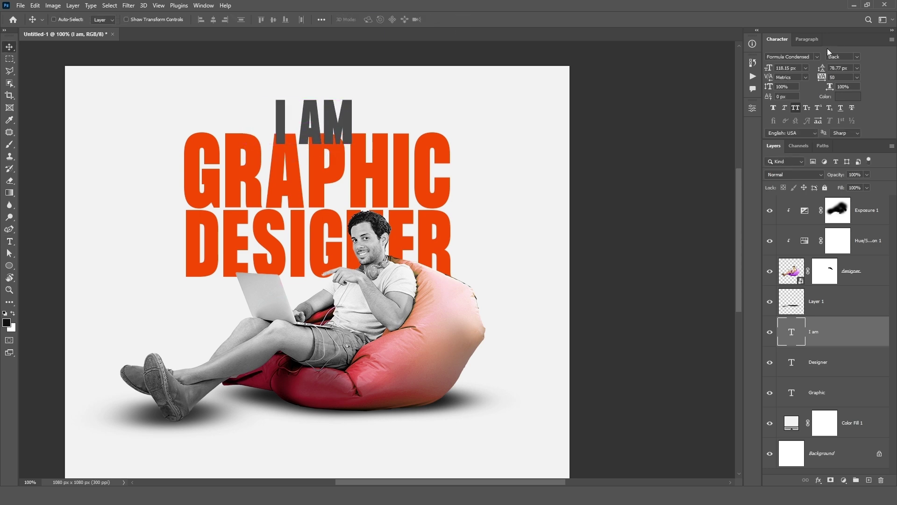
{"action": "left_click", "coordinate": [817, 58]}
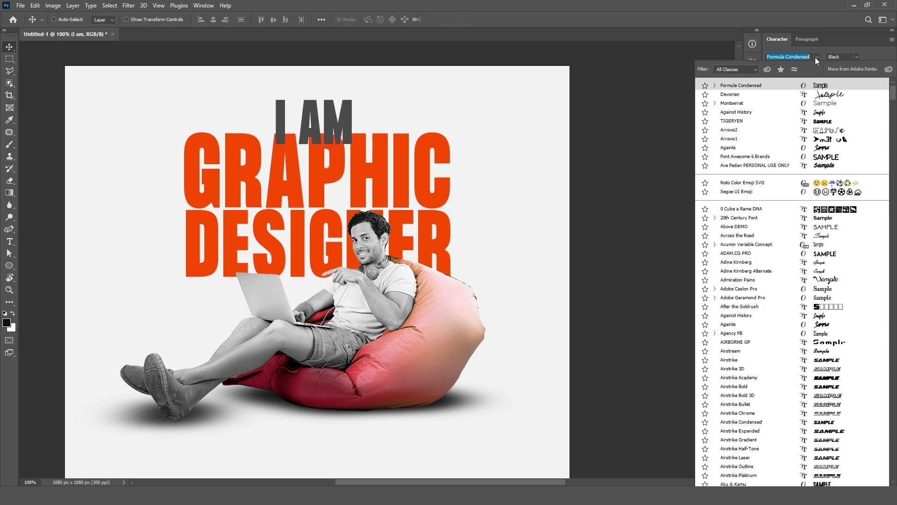
{"action": "left_click", "coordinate": [731, 97]}
{"action": "key", "text": "ctrl+t"}
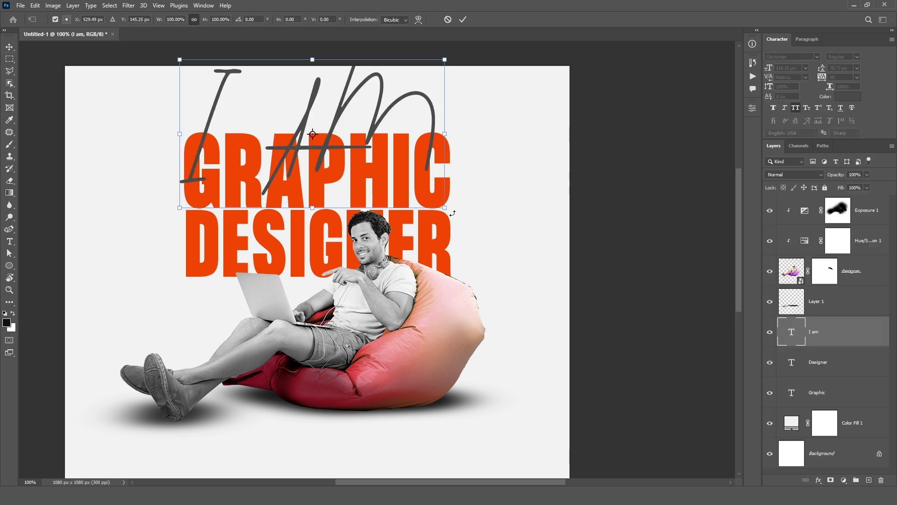
{"action": "mouse_move", "coordinate": [446, 207]}
{"action": "left_mouse_down"}
{"action": "mouse_move", "coordinate": [333, 130]}
{"action": "mouse_move", "coordinate": [381, 115]}
{"action": "left_mouse_up"}
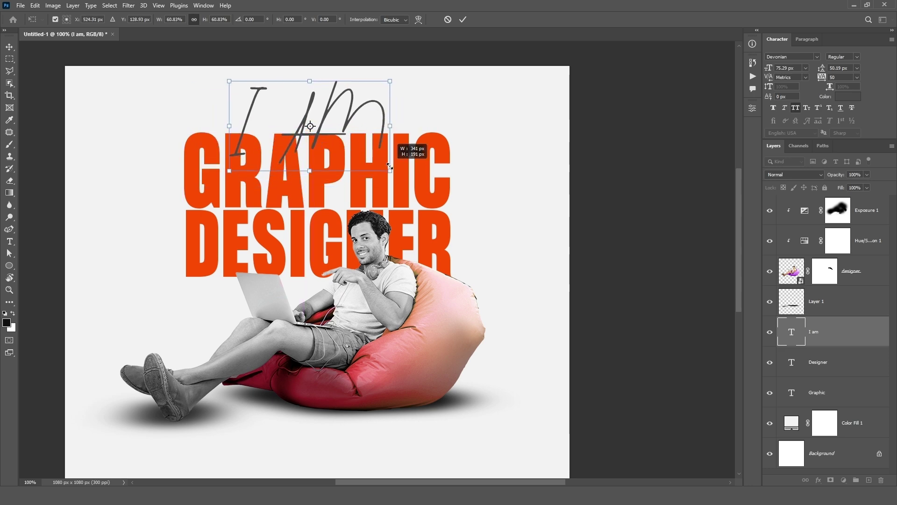
{"action": "mouse_move", "coordinate": [392, 157]}
{"action": "left_mouse_down"}
{"action": "mouse_move", "coordinate": [347, 129]}
{"action": "mouse_move", "coordinate": [357, 130]}
{"action": "left_mouse_up"}
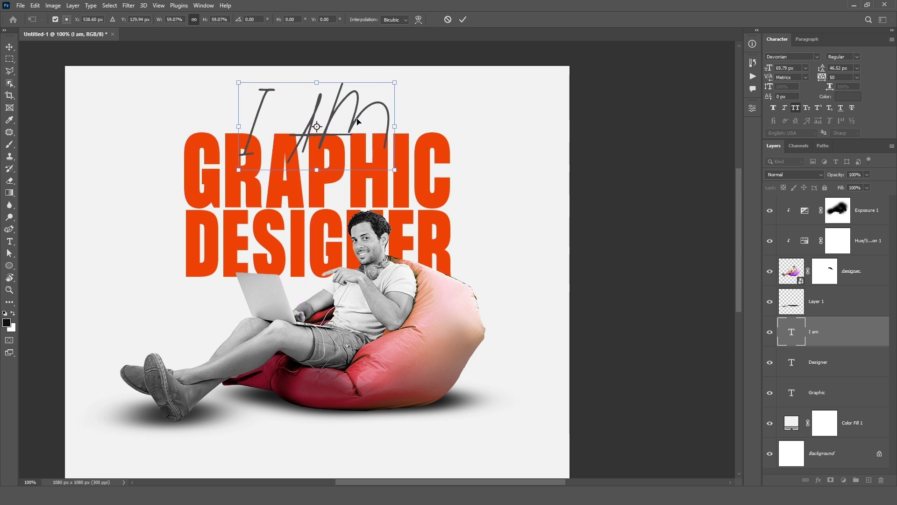
{"action": "left_click", "coordinate": [463, 19]}
Scale the I am, Designer and Graphic layers down together slightly
{"action": "left_click", "coordinate": [843, 392], "text": "shift"}
{"action": "key", "text": "ctrl+t"}
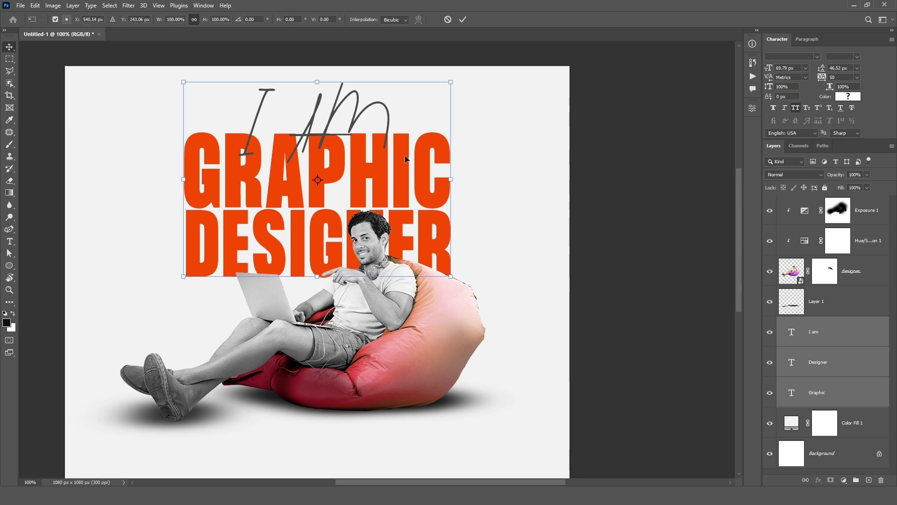
{"action": "left_click_drag", "start_coordinate": [319, 80], "coordinate": [319, 104]}
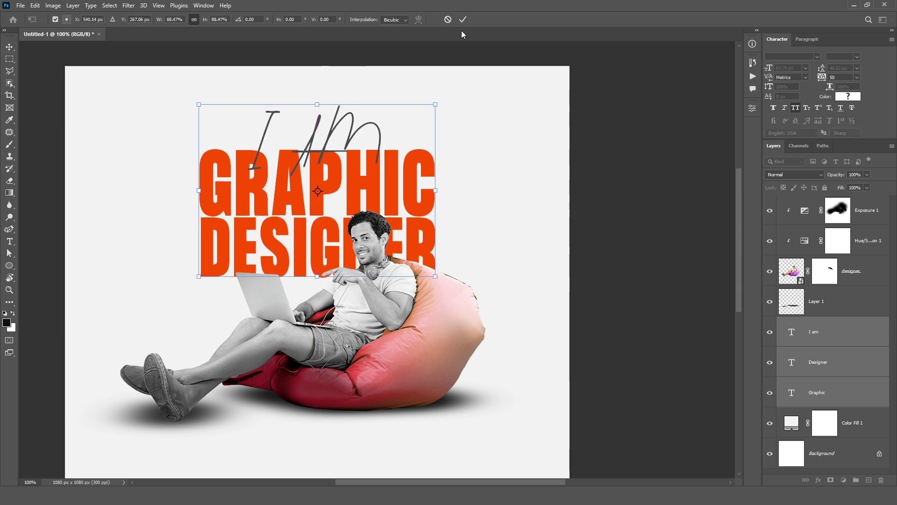
{"action": "left_click", "coordinate": [463, 20]}
{"action": "left_click_drag", "start_coordinate": [318, 177], "coordinate": [323, 177]}
Check the fonts of the I am and Graphic layers in the Layers panel
{"action": "scroll", "coordinate": [423, 335], "scroll_direction": "down", "scroll_amount": 2}
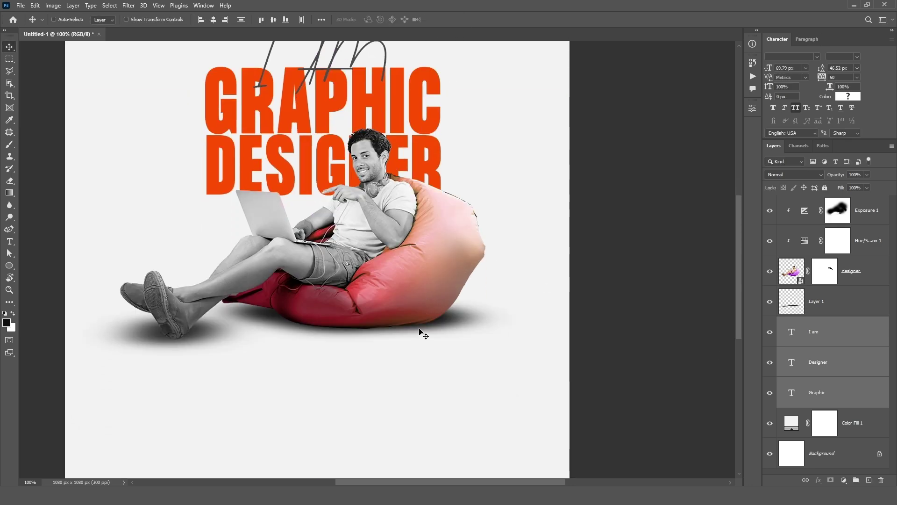
{"action": "left_click", "coordinate": [866, 334]}
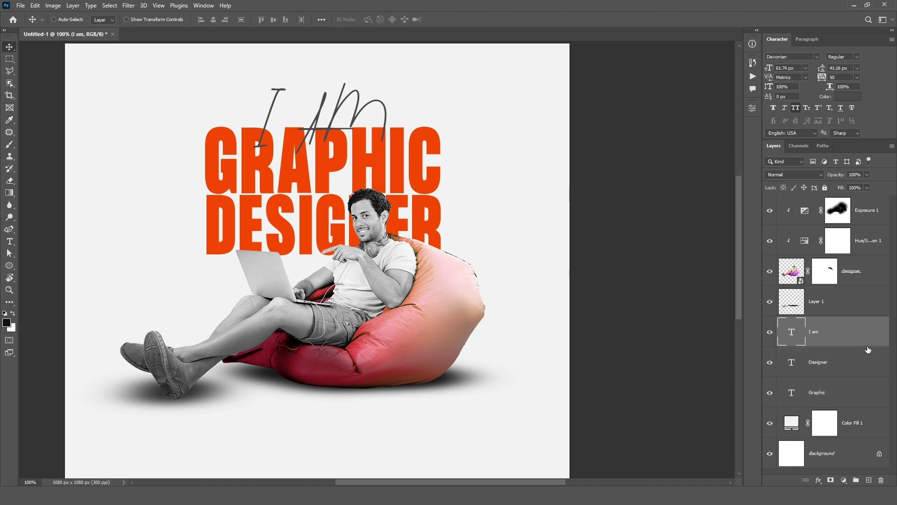
{"action": "left_click", "coordinate": [850, 398]}
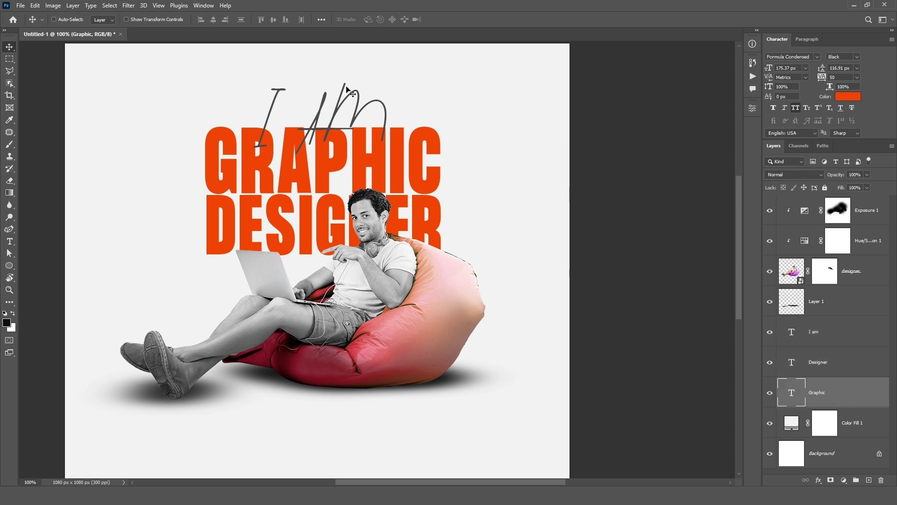
{"action": "left_click", "coordinate": [845, 329]}
{"action": "scroll", "coordinate": [421, 280], "scroll_direction": "down", "scroll_amount": 4}
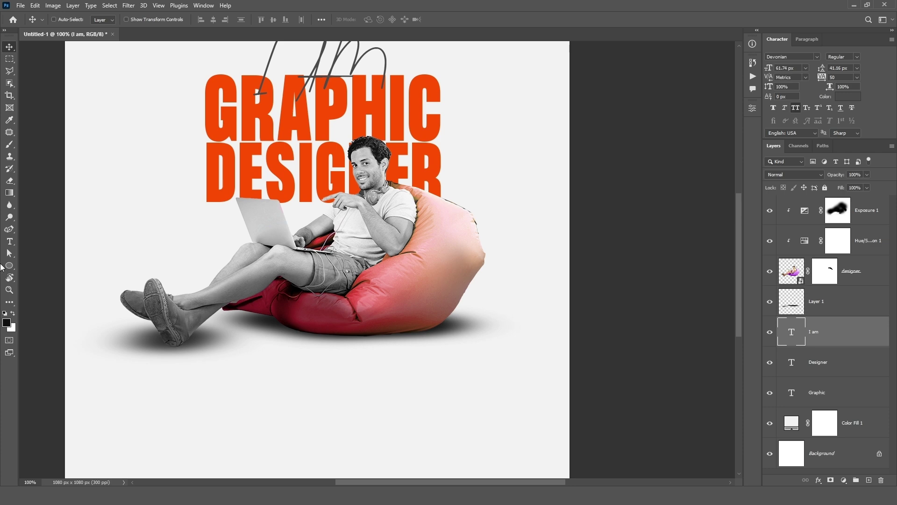
{"action": "left_click", "coordinate": [9, 241]}
Replace the placeholder caption below the beanbag with the social-media handle
{"action": "left_click", "coordinate": [251, 384]}
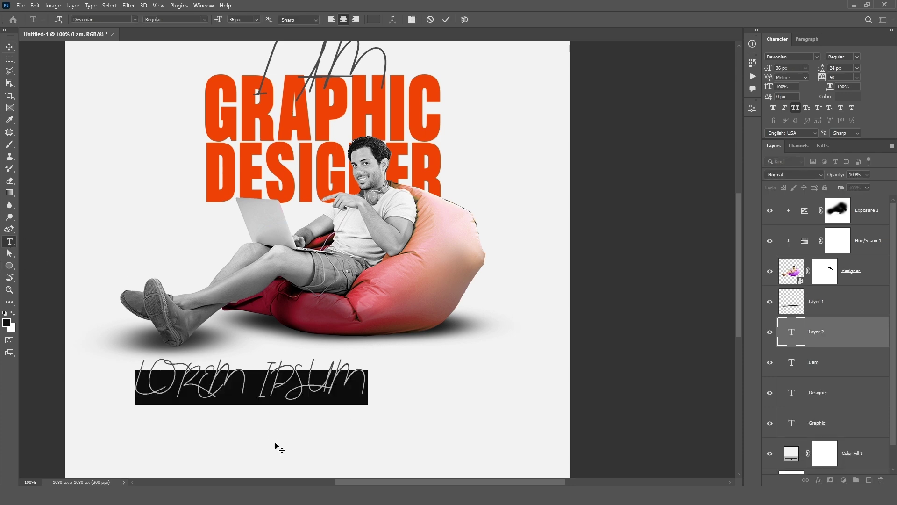
{"action": "key", "text": "BackSpace"}
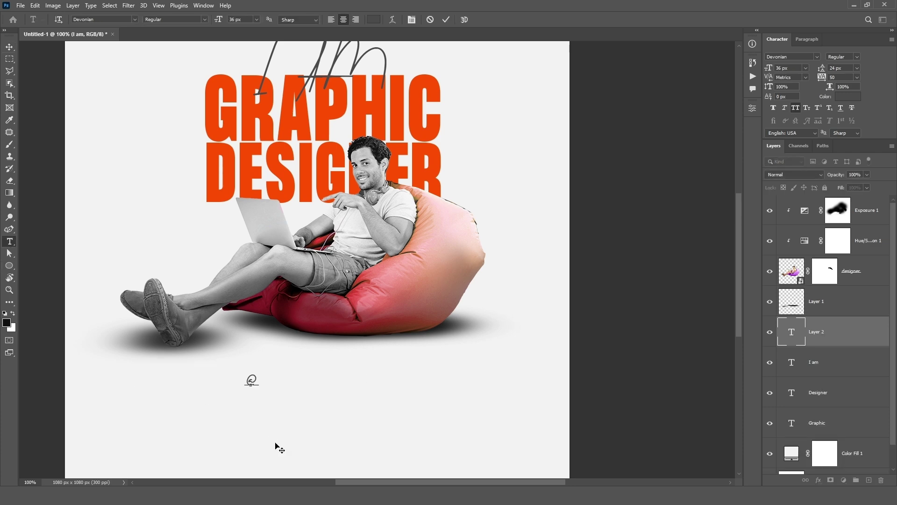
{"action": "type", "text": "JOH"}
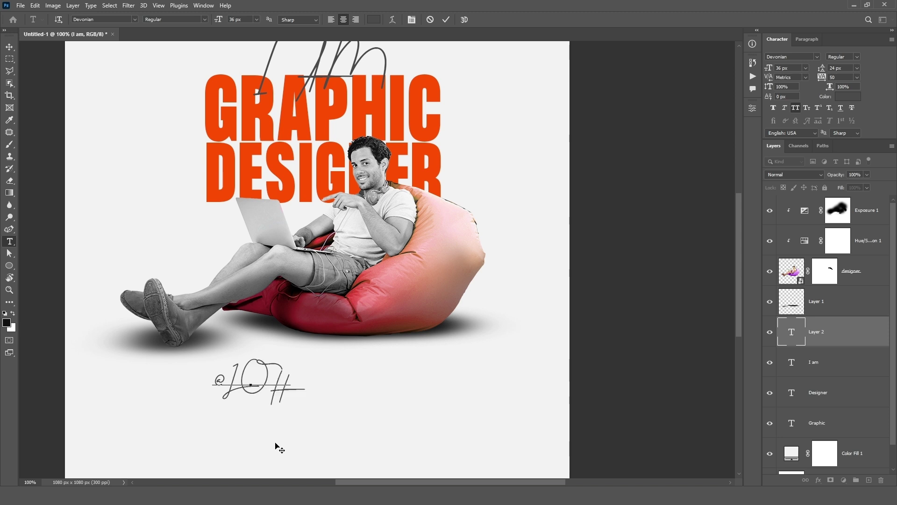
{"action": "type", "text": "N"}
{"action": "type", "text": "DEOO"}
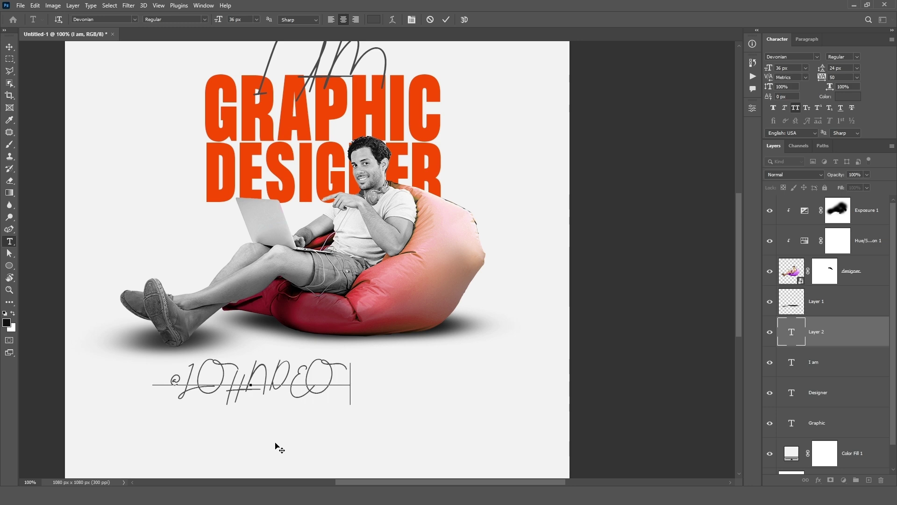
{"action": "key", "text": "ctrl+a"}
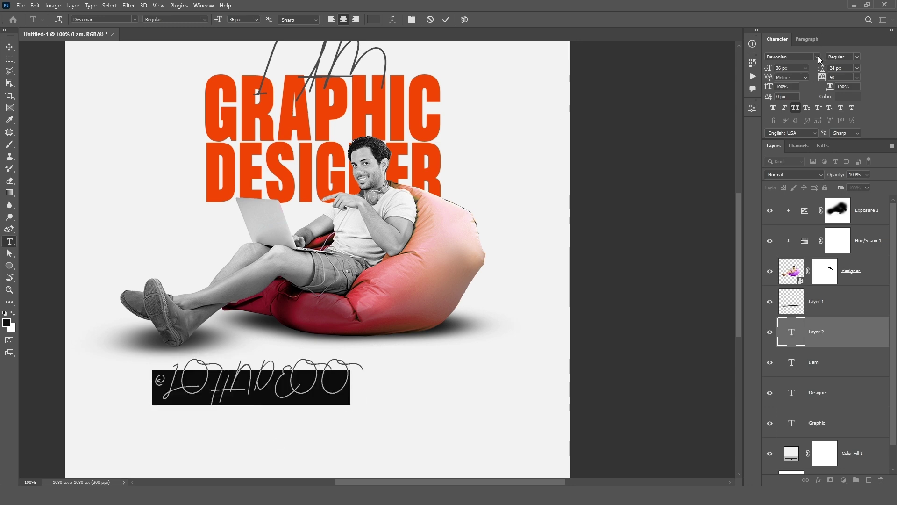
Set the handle in Montserrat Medium, All Caps off, tracking 0
{"action": "left_click", "coordinate": [818, 55]}
{"action": "left_click", "coordinate": [756, 92]}
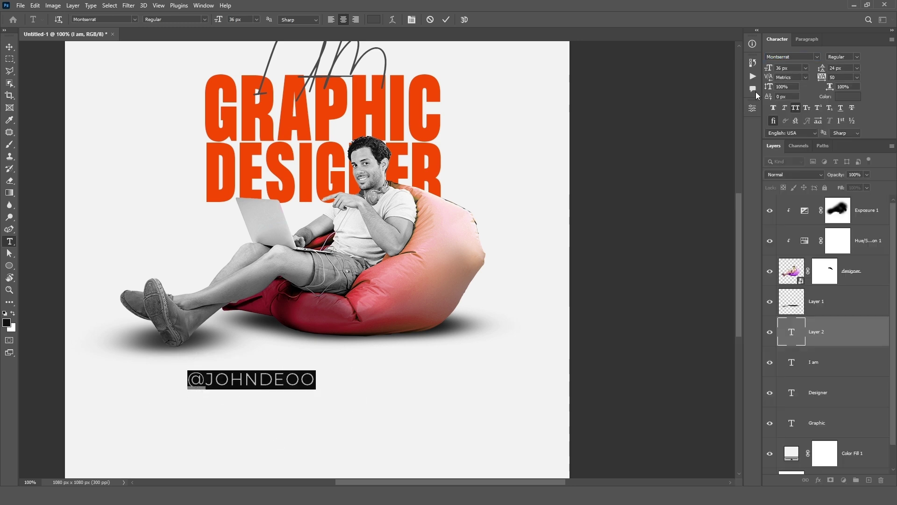
{"action": "left_click", "coordinate": [857, 58]}
{"action": "left_click", "coordinate": [837, 131]}
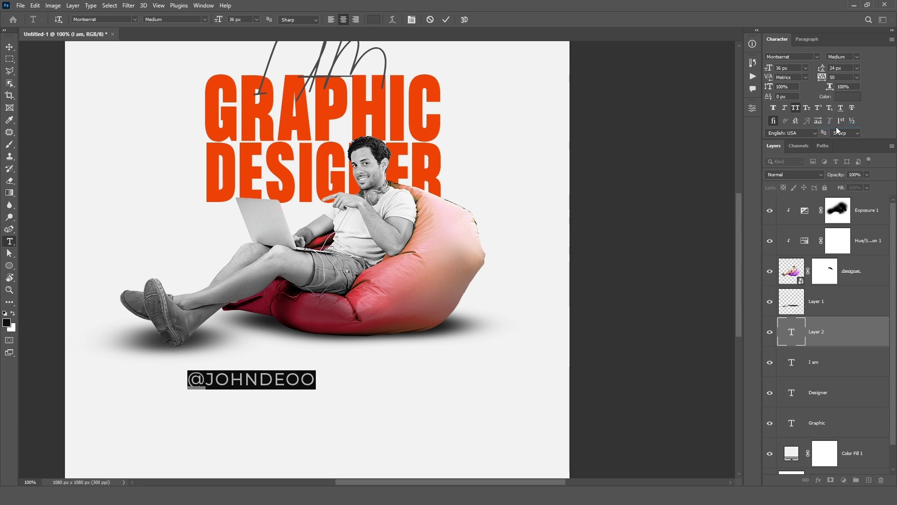
{"action": "left_click", "coordinate": [797, 109]}
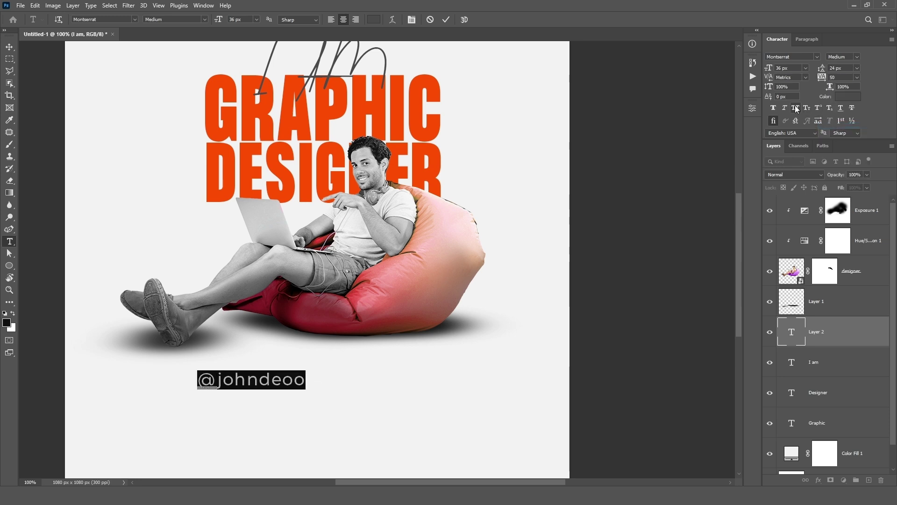
{"action": "left_click", "coordinate": [857, 77]}
{"action": "left_click", "coordinate": [841, 133]}
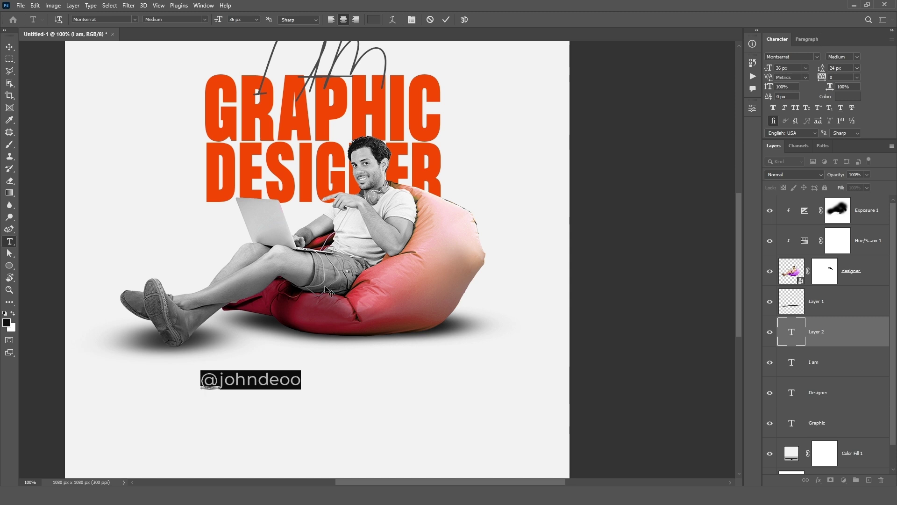
{"action": "left_click", "coordinate": [446, 20]}
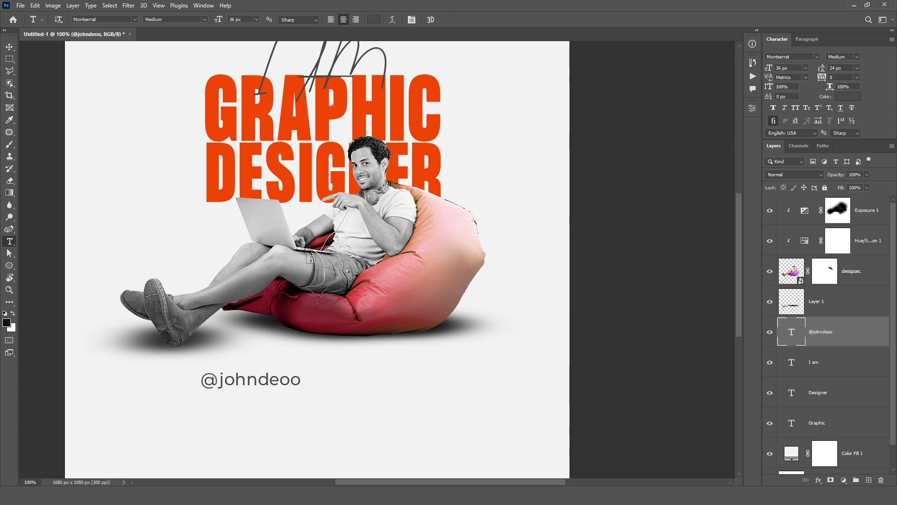
Move the handle right and down, then correct its misspelled letters
{"action": "key", "text": "v"}
{"action": "mouse_move", "coordinate": [257, 385]}
{"action": "left_mouse_down"}
{"action": "mouse_move", "coordinate": [273, 401]}
{"action": "mouse_move", "coordinate": [269, 415]}
{"action": "left_mouse_up"}
{"action": "key", "text": "t"}
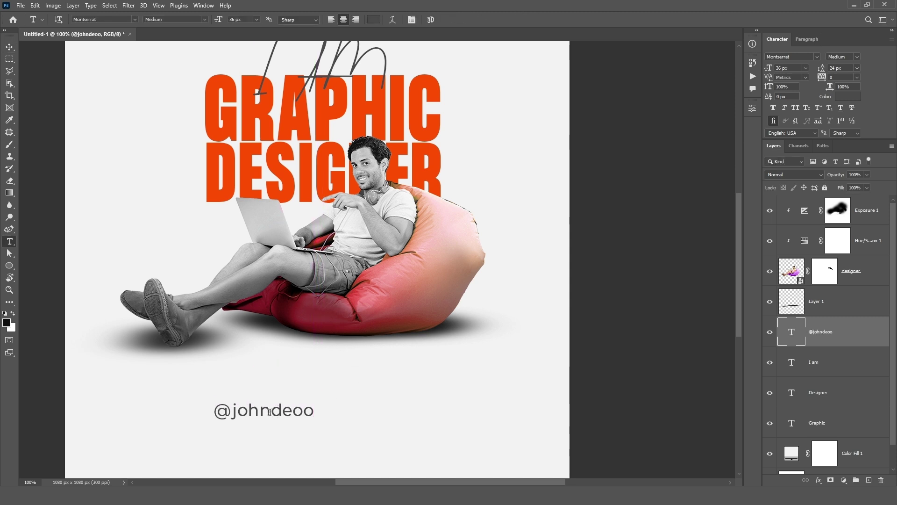
{"action": "left_click", "coordinate": [303, 412]}
{"action": "key", "text": "Delete"}
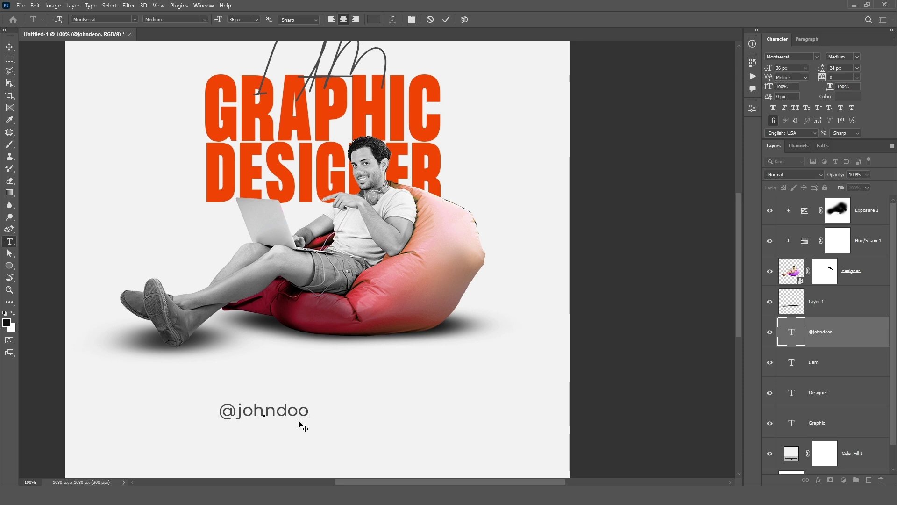
{"action": "type", "text": "o"}
{"action": "key", "text": "shift+Right"}
{"action": "key", "text": "shift+Right"}
{"action": "key", "text": "Right"}
{"action": "key", "text": "BackSpace"}
{"action": "key", "text": "BackSpace"}
{"action": "type", "text": "ee"}
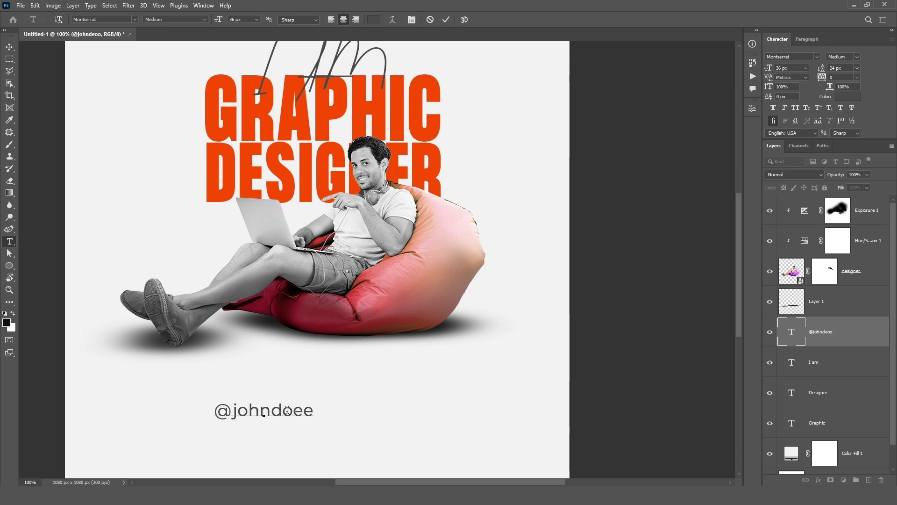
Make the name part of the handle Bold
{"action": "left_click_drag", "start_coordinate": [232, 411], "coordinate": [340, 408]}
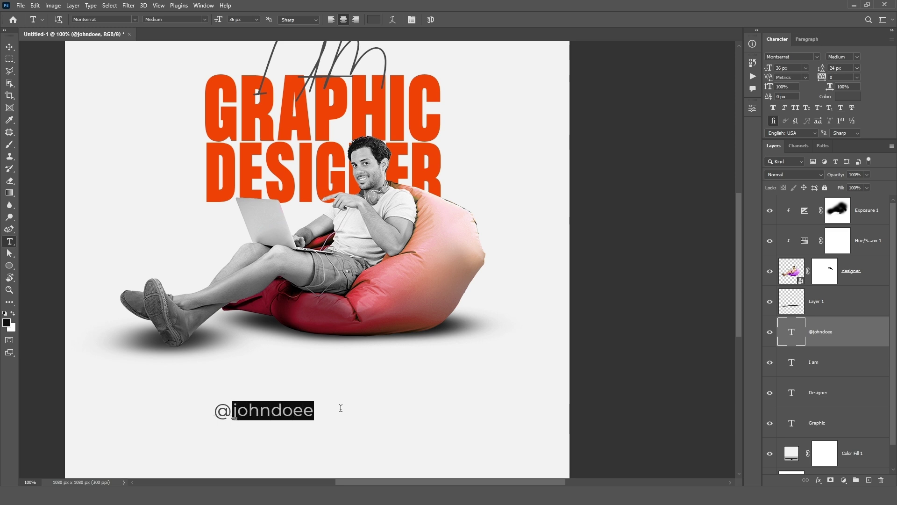
{"action": "left_click", "coordinate": [841, 56]}
{"action": "left_click", "coordinate": [837, 158]}
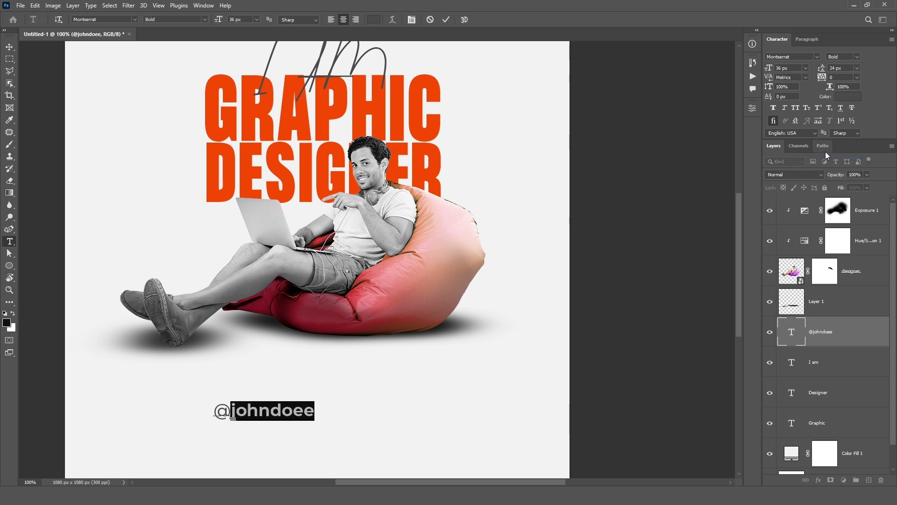
{"action": "left_click", "coordinate": [446, 20]}
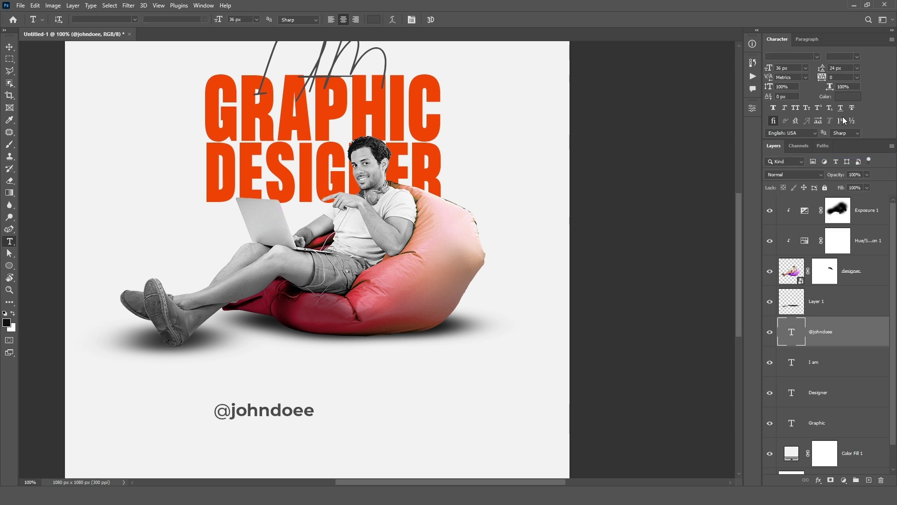
Shrink the handle text to about 25.88 px and nudge it up and left
{"action": "key", "text": "ctrl+t"}
{"action": "left_click_drag", "start_coordinate": [316, 401], "coordinate": [290, 407]}
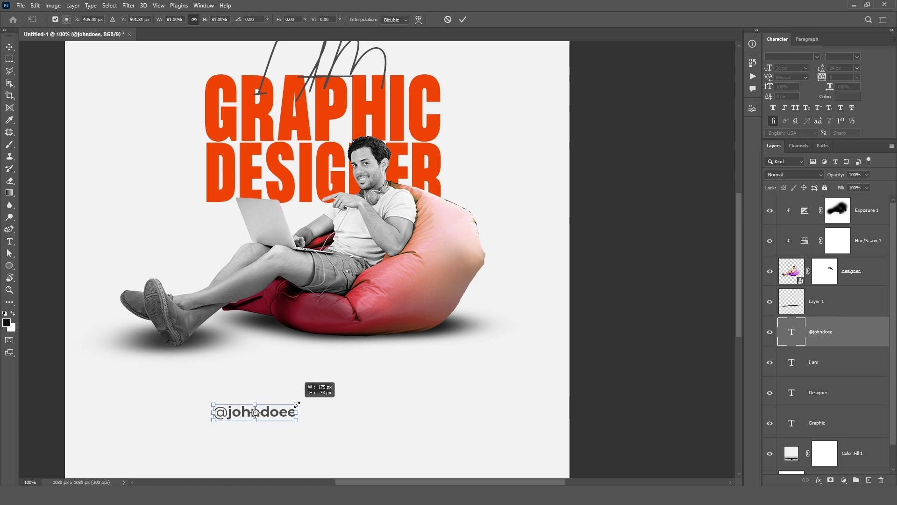
{"action": "left_click", "coordinate": [463, 19]}
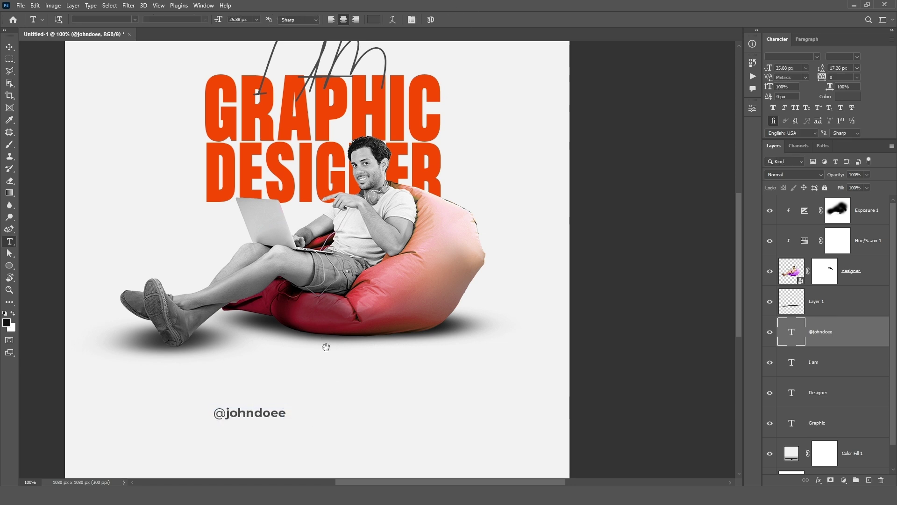
{"action": "left_click_drag", "start_coordinate": [327, 345], "coordinate": [420, 255]}
{"action": "key", "text": "v"}
{"action": "left_click_drag", "start_coordinate": [348, 325], "coordinate": [339, 312]}
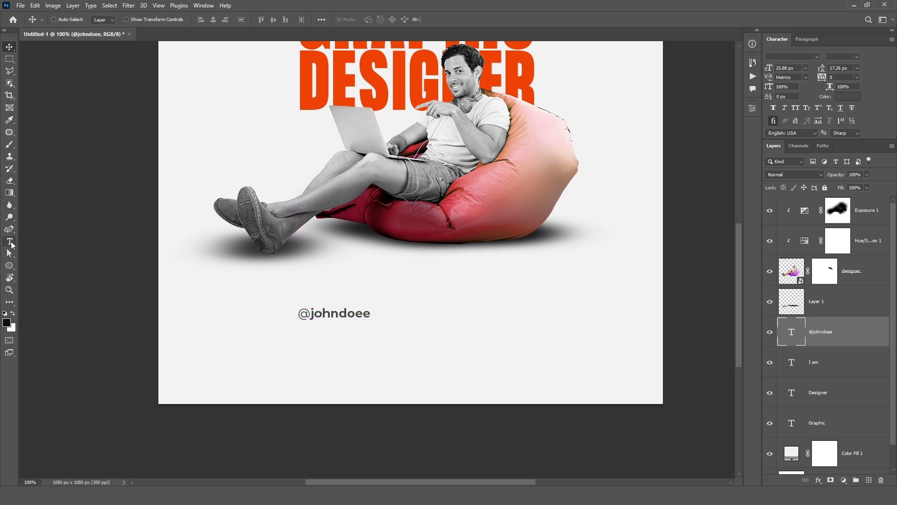
{"action": "left_click", "coordinate": [10, 241]}
Create a left-aligned 16 px Lorem ipsum paragraph box below the handle
{"action": "left_click_drag", "start_coordinate": [298, 329], "coordinate": [475, 345]}
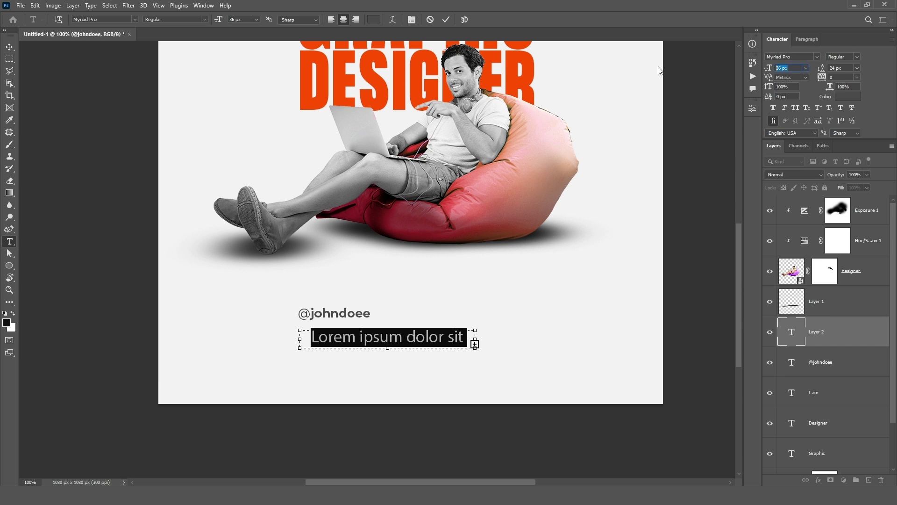
{"action": "key", "text": "Tab"}
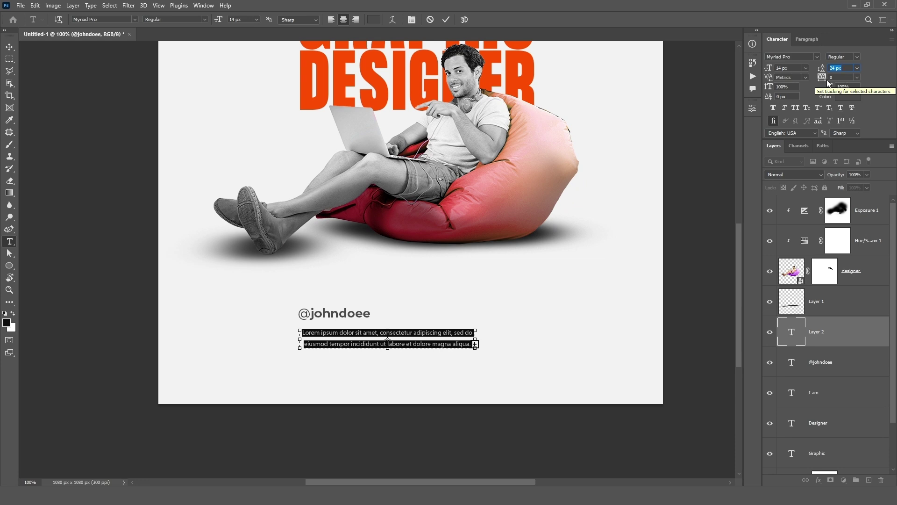
{"action": "key", "text": "shift+Tab"}
{"action": "type", "text": "16"}
{"action": "key", "text": "Return"}
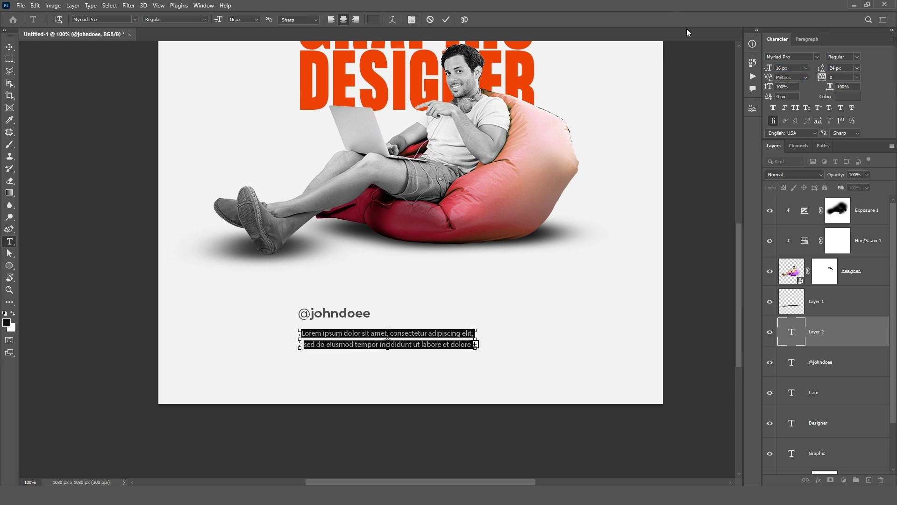
{"action": "left_click", "coordinate": [807, 39]}
{"action": "left_click", "coordinate": [778, 56]}
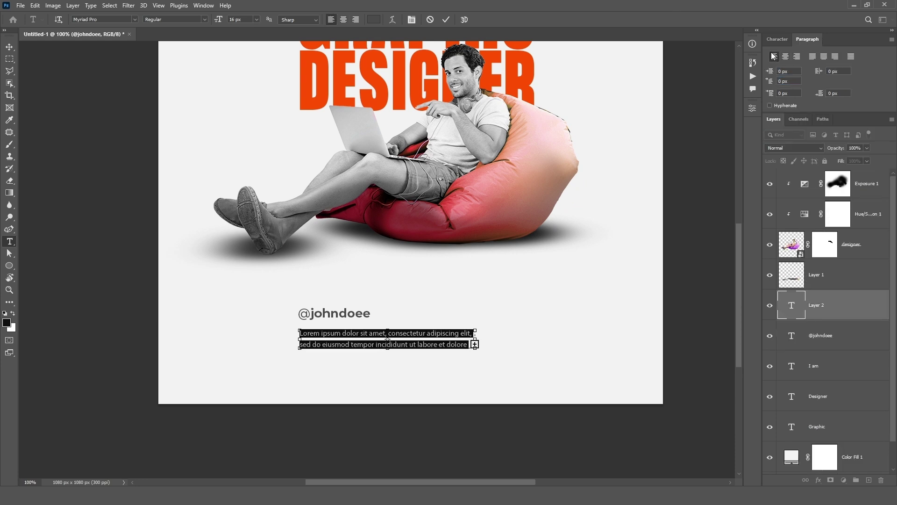
{"action": "left_click", "coordinate": [446, 21]}
Nudge the paragraph up about 10 px and widen its text box
{"action": "key", "text": "v"}
{"action": "left_click_drag", "start_coordinate": [382, 345], "coordinate": [383, 341]}
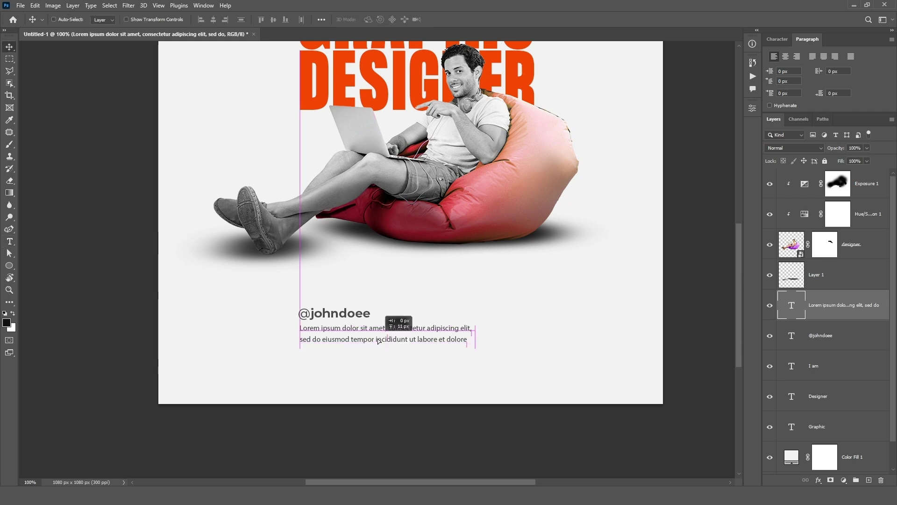
{"action": "left_click", "coordinate": [777, 40]}
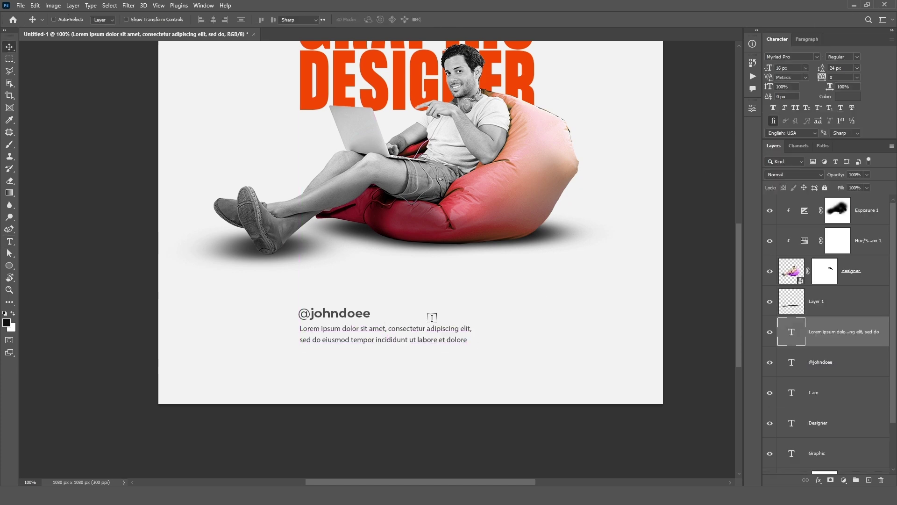
{"action": "key", "text": "t"}
{"action": "left_click", "coordinate": [474, 339]}
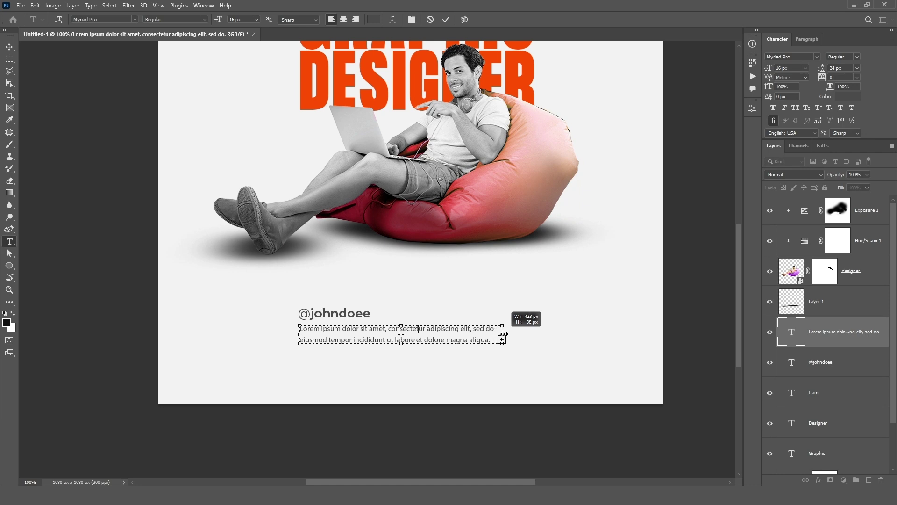
{"action": "left_click_drag", "start_coordinate": [474, 339], "coordinate": [504, 339]}
Increase all paragraph text to 18 px, keeping its grey colour
{"action": "key", "text": "ctrl+a"}
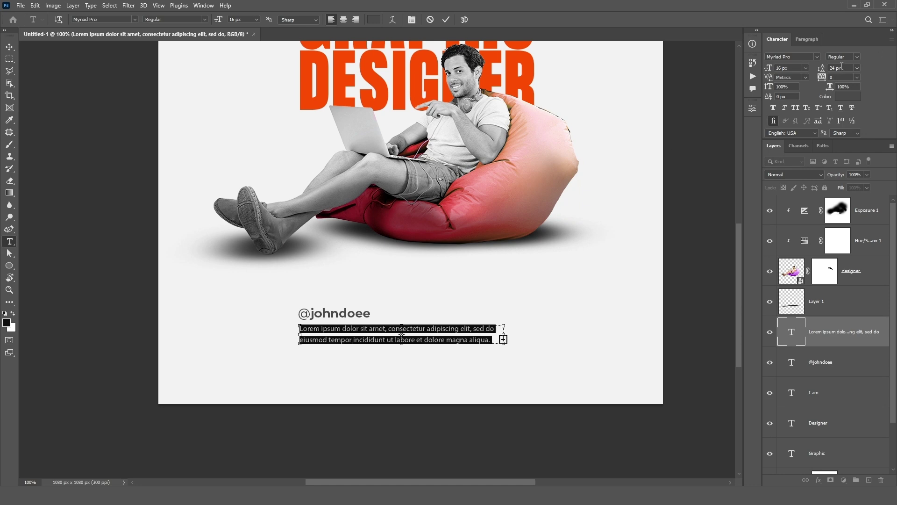
{"action": "key", "text": "ctrl+shift+period"}
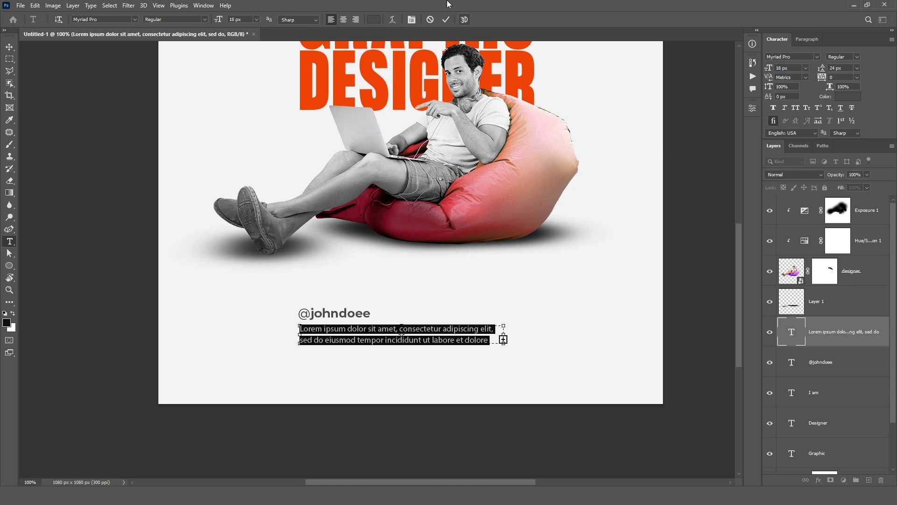
{"action": "left_click", "coordinate": [446, 20]}
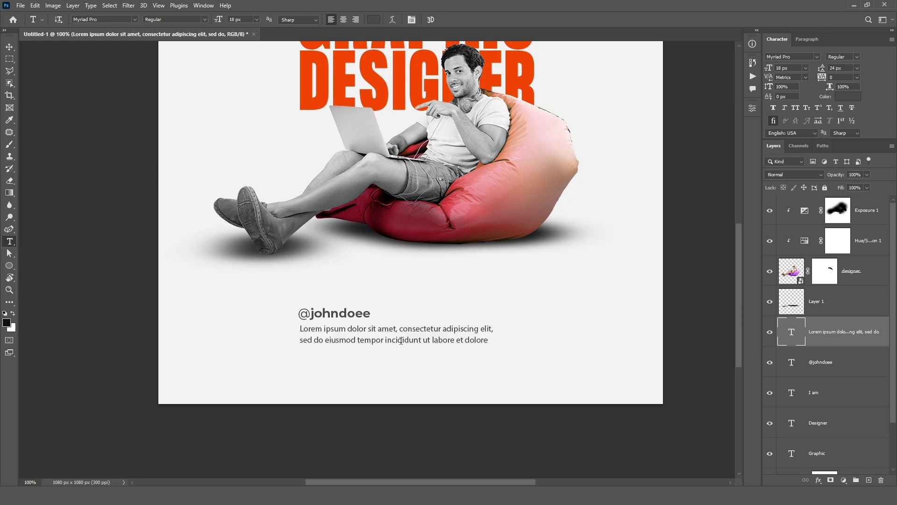
{"action": "left_click", "coordinate": [841, 96]}
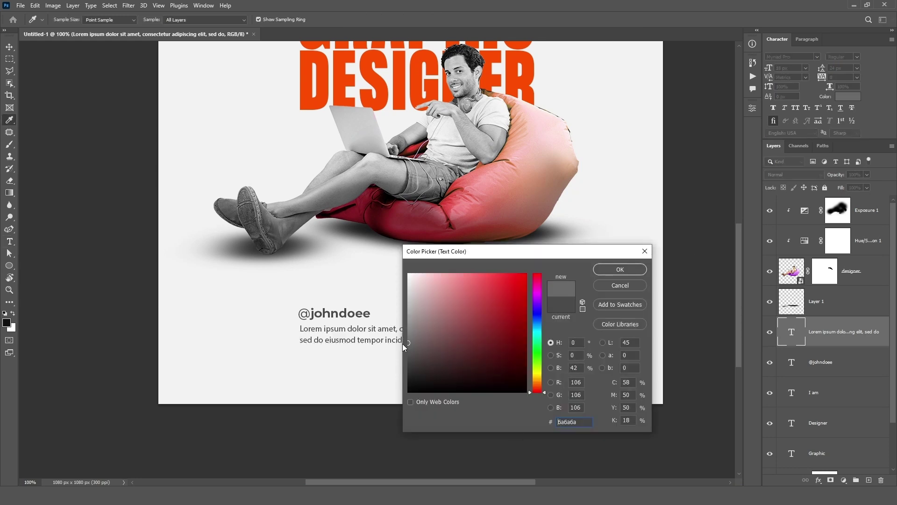
{"action": "left_click", "coordinate": [626, 270]}
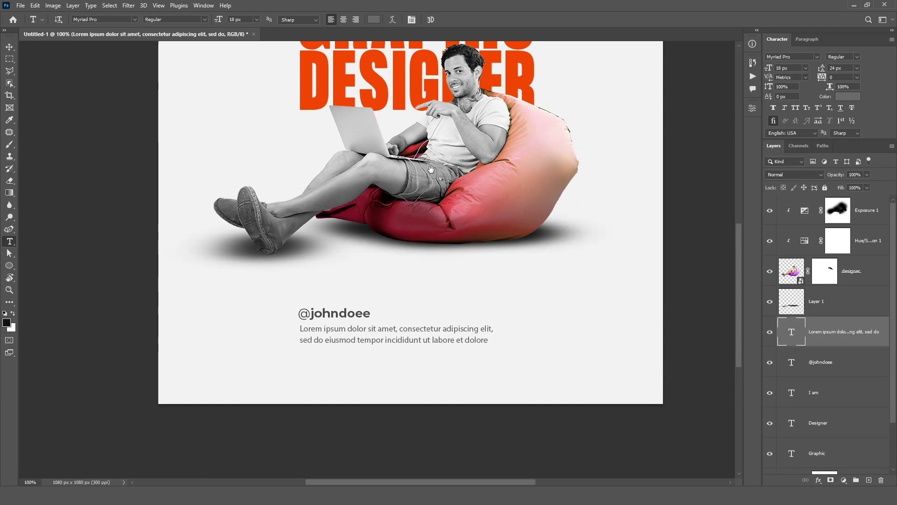
{"action": "scroll", "coordinate": [469, 241], "scroll_direction": "up", "scroll_amount": 3}
{"action": "key", "text": "ctrl+minus"}
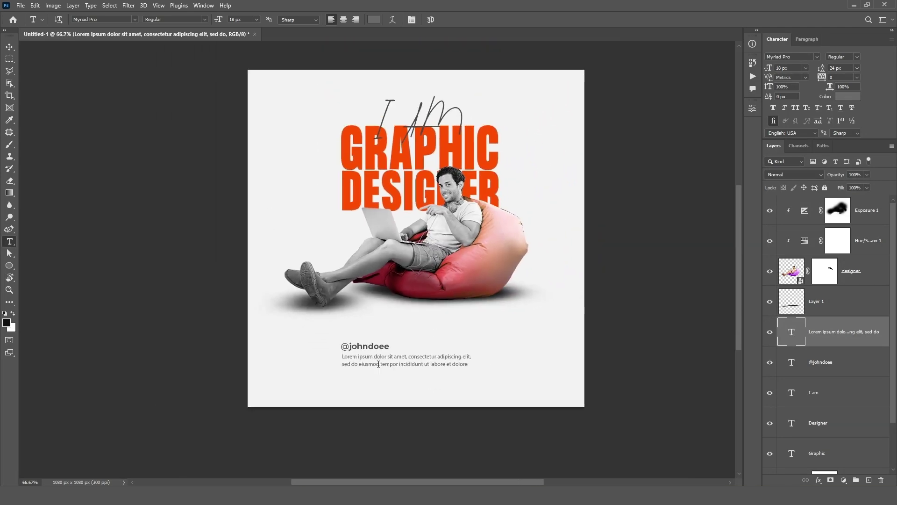
Widen the paragraph box to 500 px and make it taller for a second line
{"action": "left_click", "coordinate": [379, 364]}
{"action": "left_click_drag", "start_coordinate": [478, 363], "coordinate": [497, 363]}
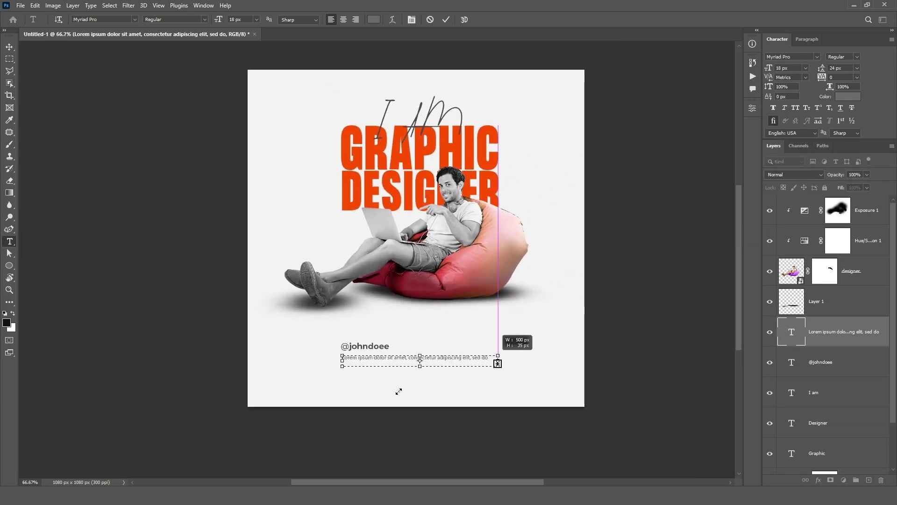
{"action": "left_click_drag", "start_coordinate": [420, 366], "coordinate": [420, 369]}
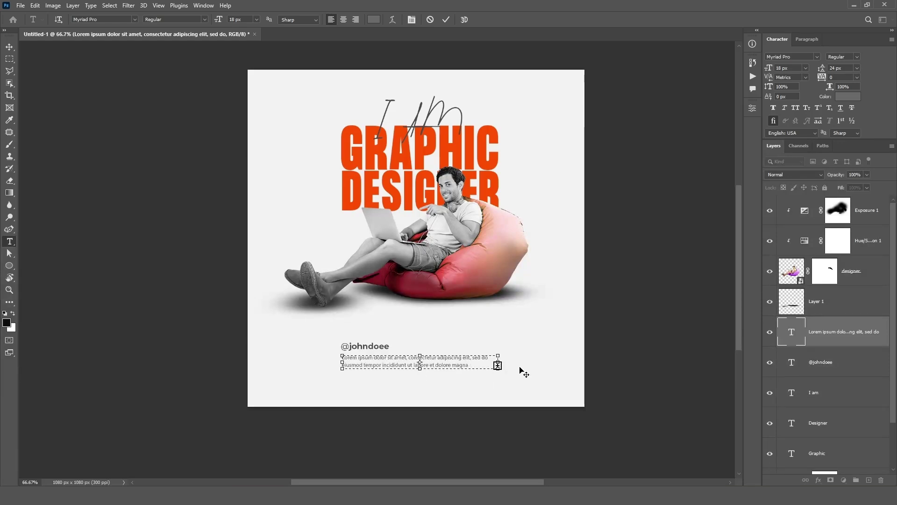
{"action": "left_click", "coordinate": [446, 19]}
{"action": "scroll", "coordinate": [405, 330], "scroll_direction": "up", "scroll_amount": 1}
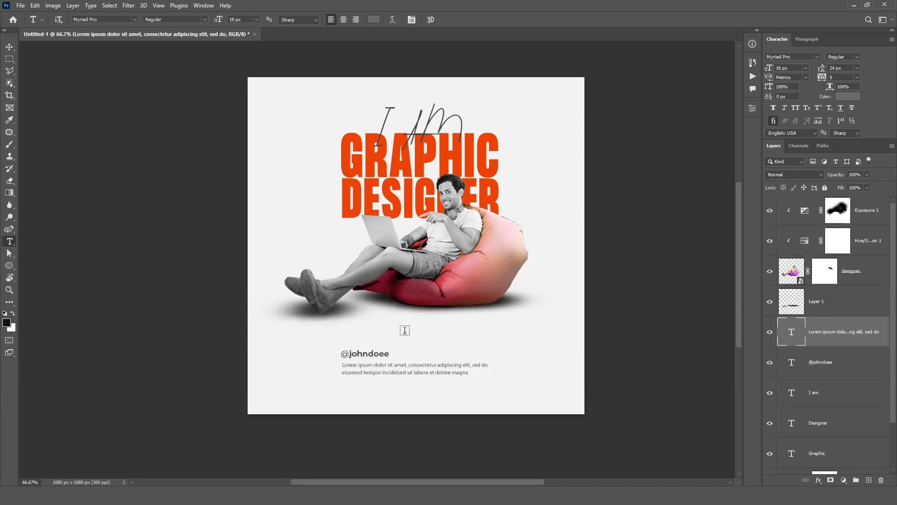
{"action": "left_click", "coordinate": [851, 362], "text": "shift"}
{"action": "key", "text": "v"}
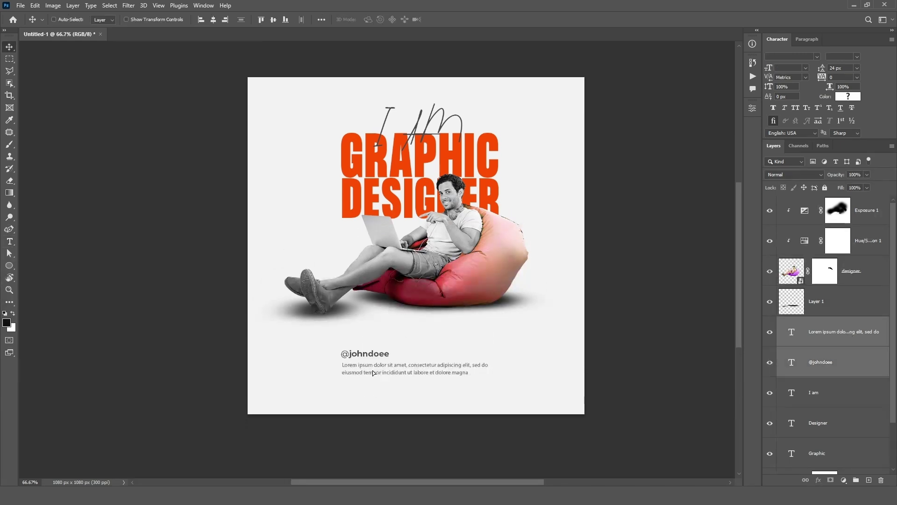
{"action": "left_click_drag", "start_coordinate": [374, 374], "coordinate": [364, 359]}
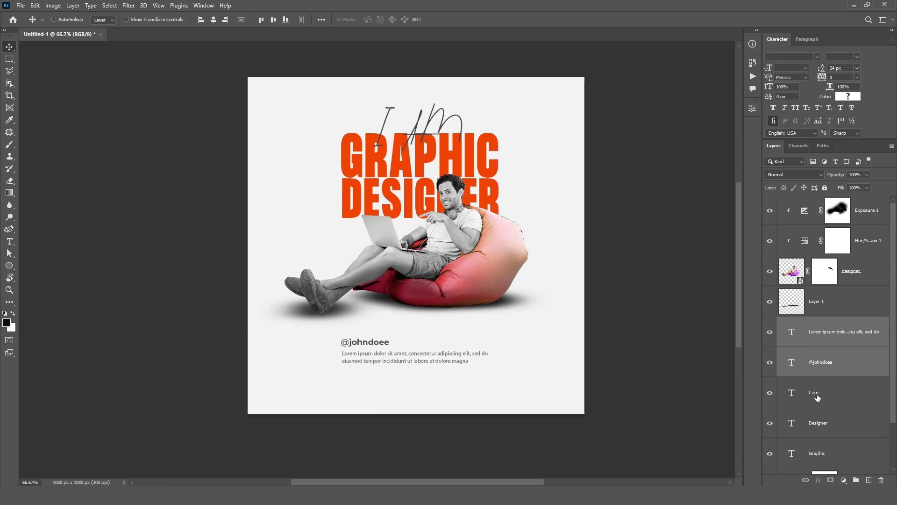
Try nudging the headline block and review the Lorem ipsum and Color Fill 1 layers
{"action": "left_click", "coordinate": [817, 397]}
{"action": "scroll", "coordinate": [817, 397], "scroll_direction": "down", "scroll_amount": 2}
{"action": "left_click_drag", "start_coordinate": [462, 177], "coordinate": [461, 172]}
{"action": "scroll", "coordinate": [505, 252], "scroll_direction": "down", "scroll_amount": 1}
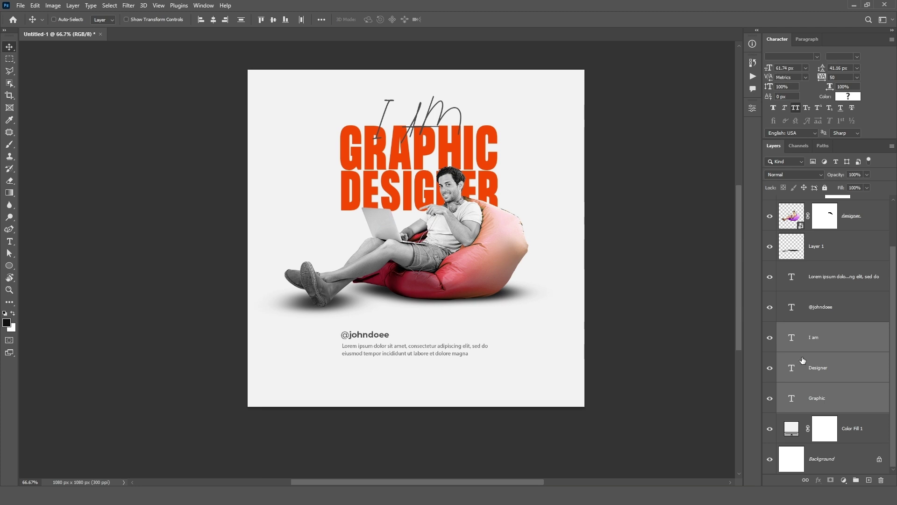
{"action": "left_click", "coordinate": [869, 279]}
{"action": "left_click", "coordinate": [864, 432]}
{"action": "scroll", "coordinate": [164, 210], "scroll_direction": "up", "scroll_amount": 1}
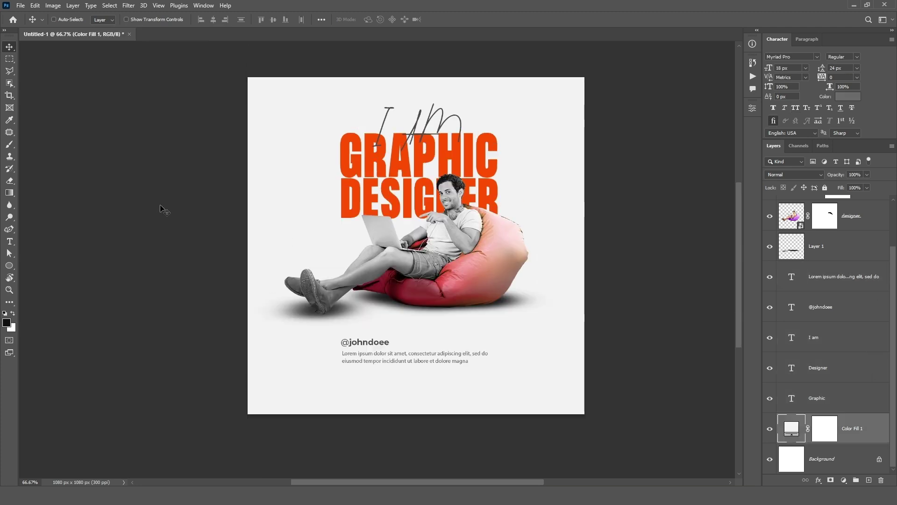
{"action": "scroll", "coordinate": [165, 210], "scroll_direction": "up", "scroll_amount": 2}
{"action": "scroll", "coordinate": [164, 210], "scroll_direction": "down", "scroll_amount": 1}
{"action": "scroll", "coordinate": [165, 211], "scroll_direction": "up", "scroll_amount": 2}
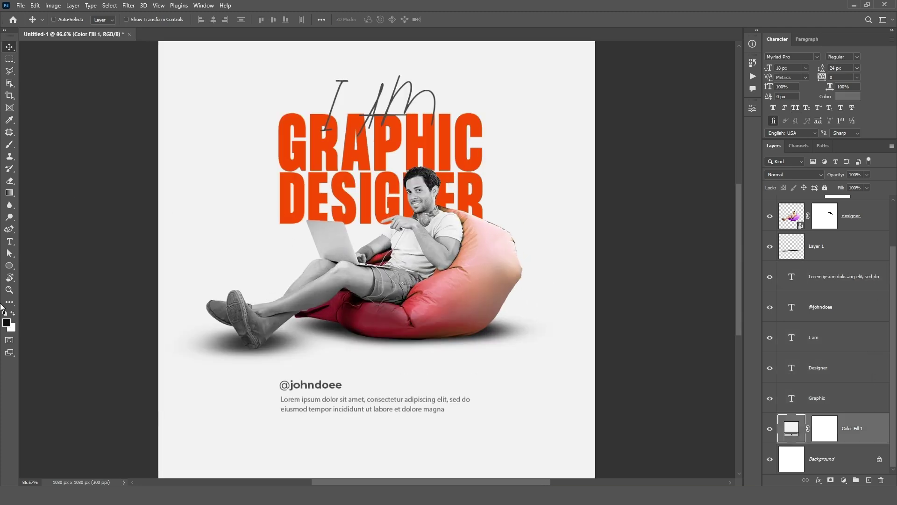
Set the Ellipse tool to no fill with an orange headline-colour stroke
{"action": "left_click", "coordinate": [9, 265]}
{"action": "left_click", "coordinate": [105, 19]}
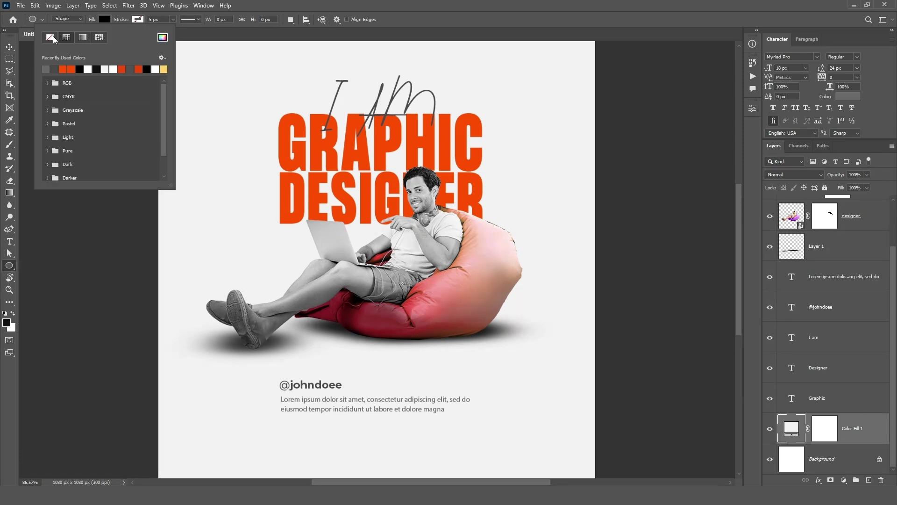
{"action": "left_click", "coordinate": [50, 37]}
{"action": "left_click", "coordinate": [137, 19]}
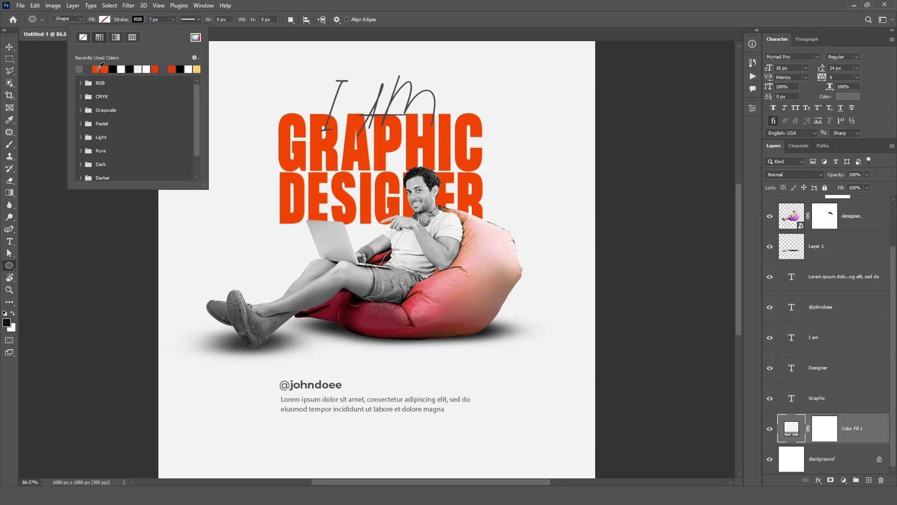
{"action": "left_click", "coordinate": [97, 69]}
{"action": "key", "text": "Return"}
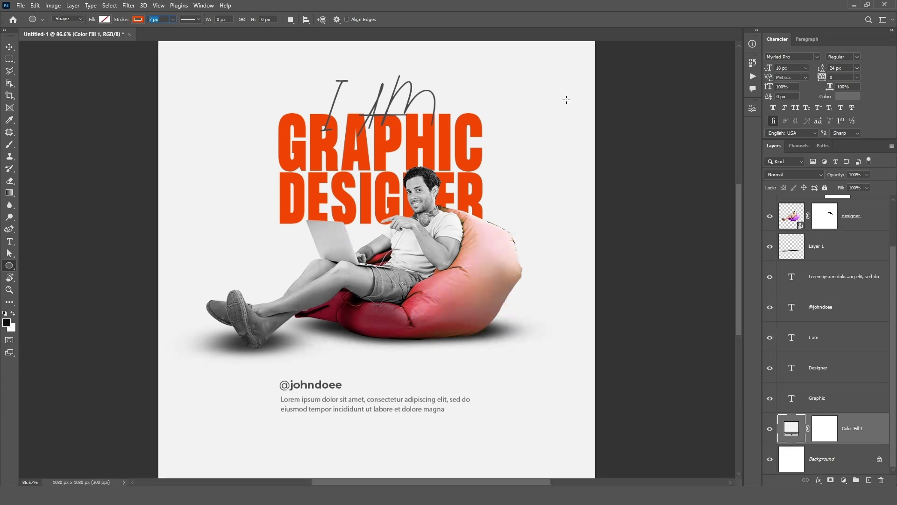
{"action": "left_click", "coordinate": [575, 178]}
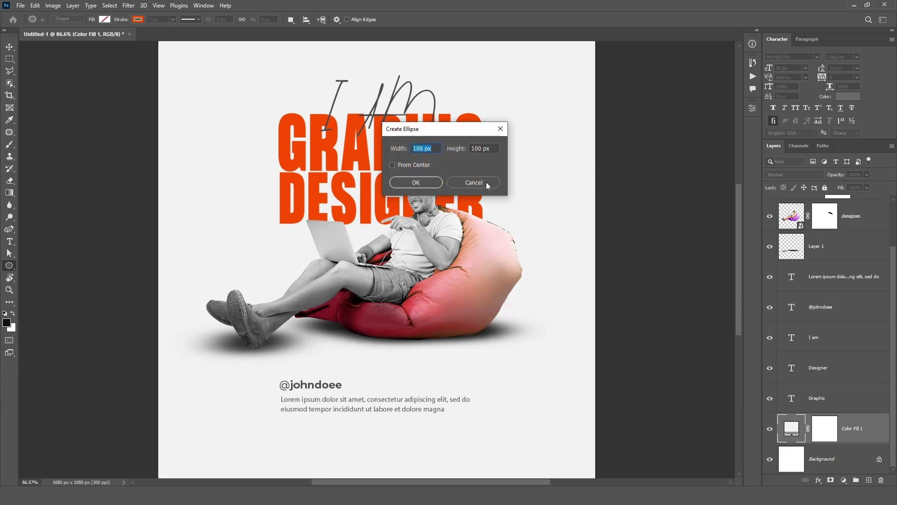
{"action": "left_click", "coordinate": [473, 182]}
Draw a large circle across the poster with a stroke of about 95 px
{"action": "scroll", "coordinate": [622, 202], "scroll_direction": "up", "scroll_amount": 3}
{"action": "left_click_drag", "start_coordinate": [662, 61], "coordinate": [371, 352]}
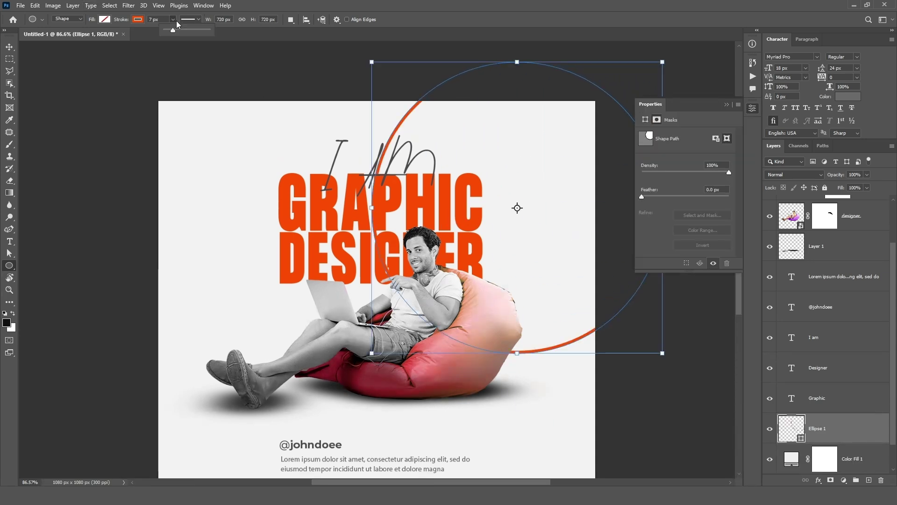
{"action": "left_click_drag", "start_coordinate": [178, 31], "coordinate": [189, 34]}
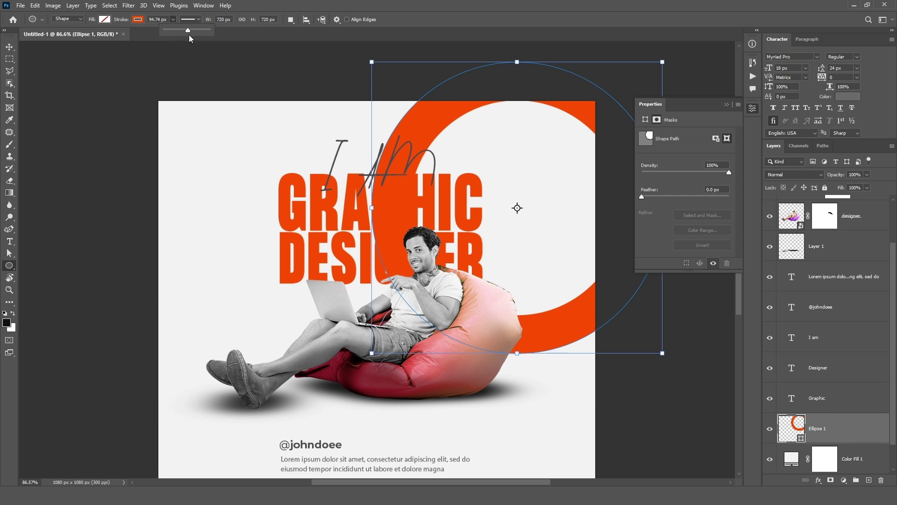
{"action": "left_click", "coordinate": [729, 105]}
Move the ring into the top-right corner, partly off the edge
{"action": "key", "text": "v"}
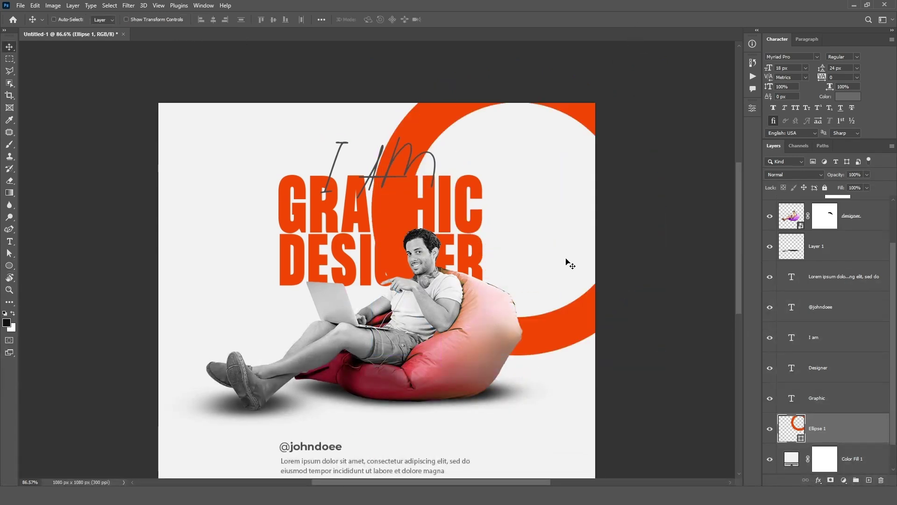
{"action": "mouse_move", "coordinate": [565, 314]}
{"action": "left_mouse_down"}
{"action": "mouse_move", "coordinate": [628, 206]}
{"action": "mouse_move", "coordinate": [603, 215]}
{"action": "left_mouse_up"}
{"action": "key", "text": "ctrl+t"}
{"action": "mouse_move", "coordinate": [467, 234]}
{"action": "left_mouse_down"}
{"action": "mouse_move", "coordinate": [549, 167]}
{"action": "mouse_move", "coordinate": [527, 217]}
{"action": "left_mouse_up"}
{"action": "left_click_drag", "start_coordinate": [368, 365], "coordinate": [375, 284]}
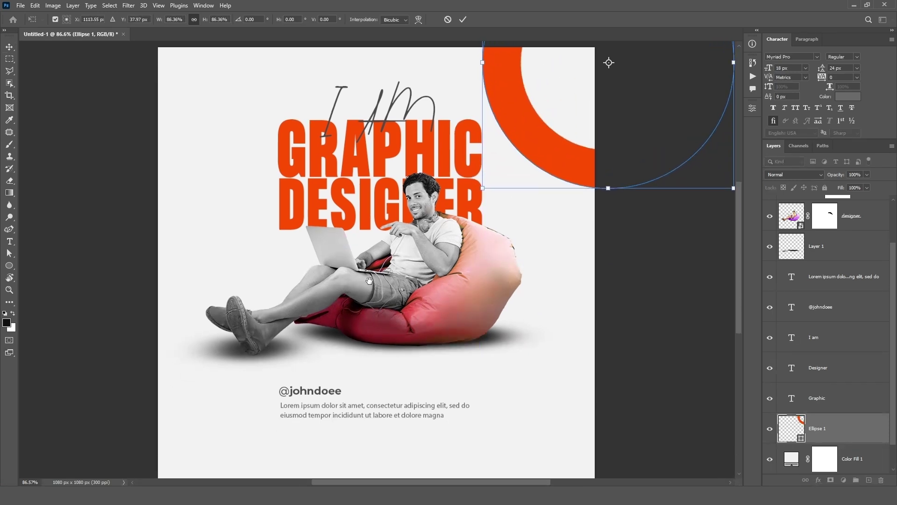
{"action": "left_click", "coordinate": [9, 266]}
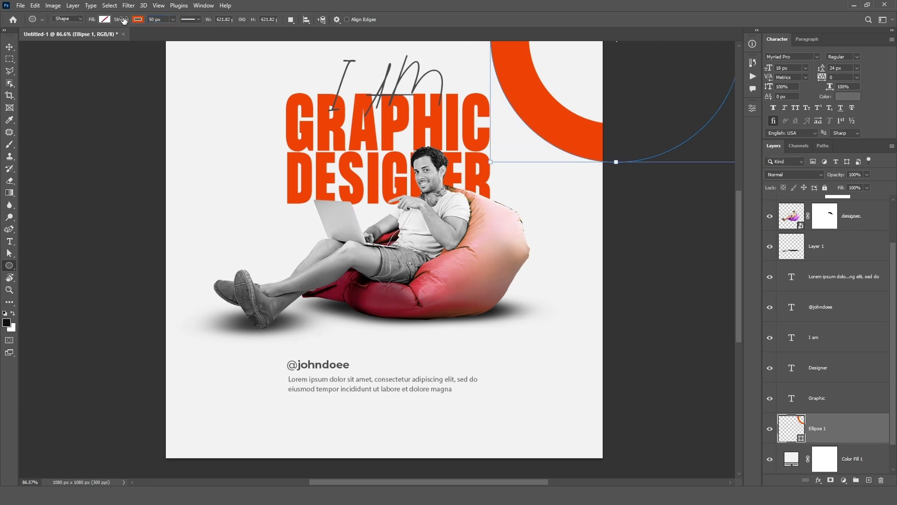
{"action": "left_click_drag", "start_coordinate": [126, 19], "coordinate": [123, 20]}
Drag the Ellipse 1 copy ring down to the lower-left of the poster
{"action": "key", "text": "v"}
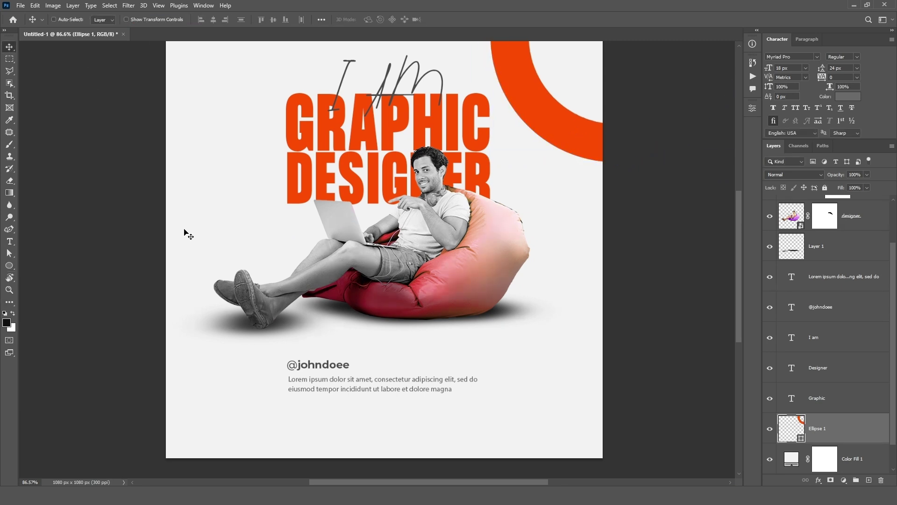
{"action": "mouse_move", "coordinate": [552, 125]}
{"action": "left_mouse_down"}
{"action": "mouse_move", "coordinate": [340, 328]}
{"action": "mouse_move", "coordinate": [400, 316]}
{"action": "left_mouse_up"}
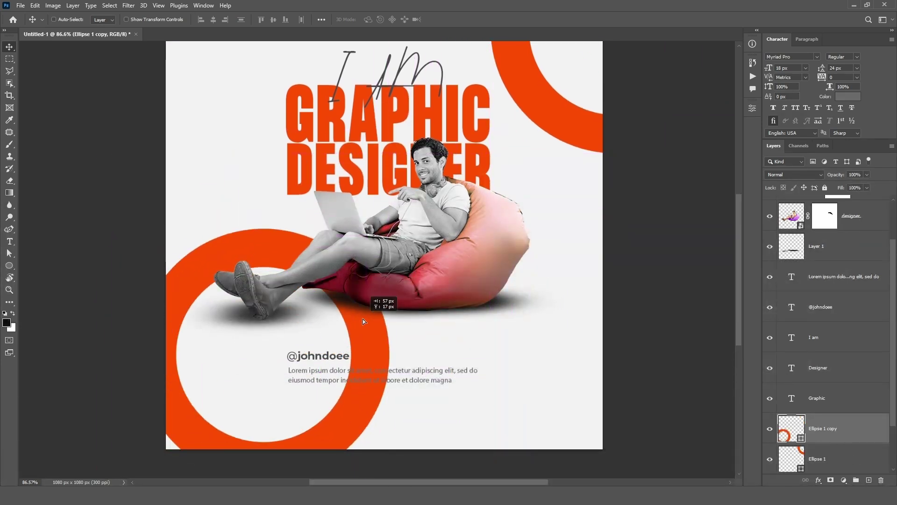
{"action": "scroll", "coordinate": [407, 314], "scroll_direction": "down", "scroll_amount": 2}
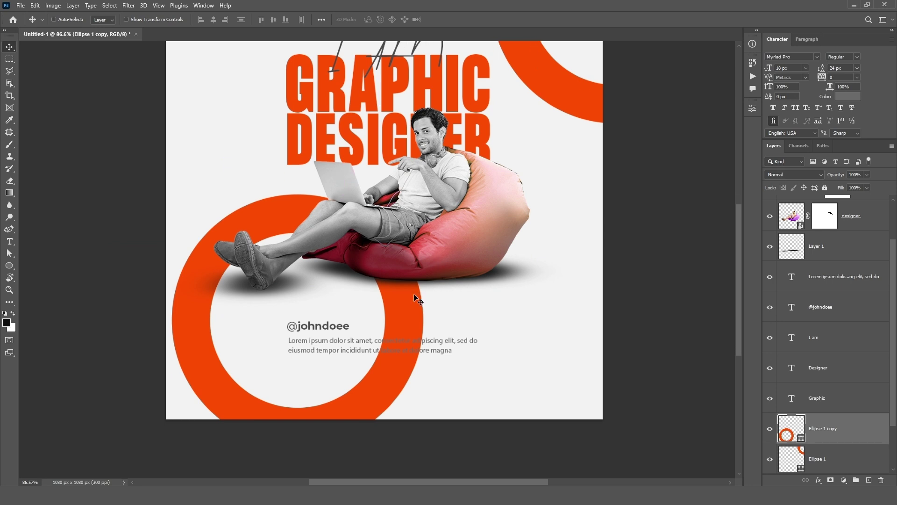
{"action": "left_click_drag", "start_coordinate": [414, 294], "coordinate": [405, 315]}
Enlarge the copied ring to about 118% and settle it in the lower-left corner
{"action": "key", "text": "ctrl+t"}
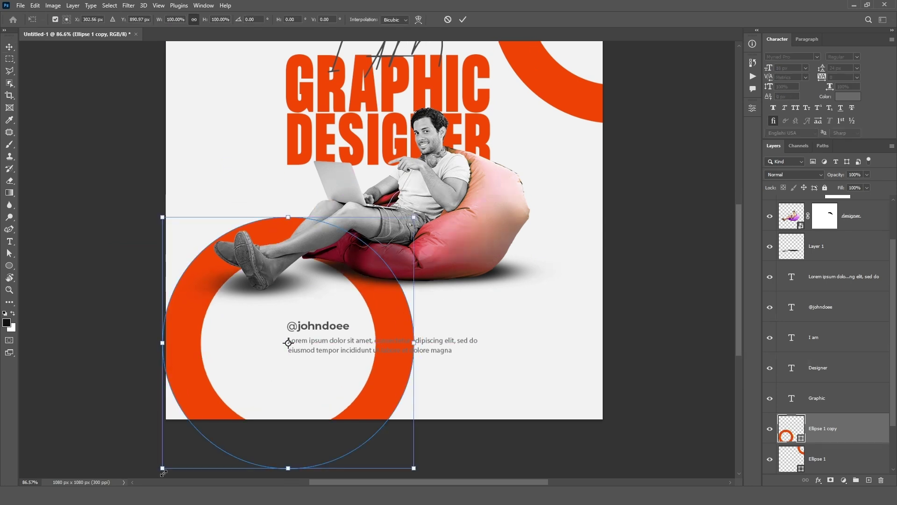
{"action": "left_click_drag", "start_coordinate": [163, 471], "coordinate": [126, 477]}
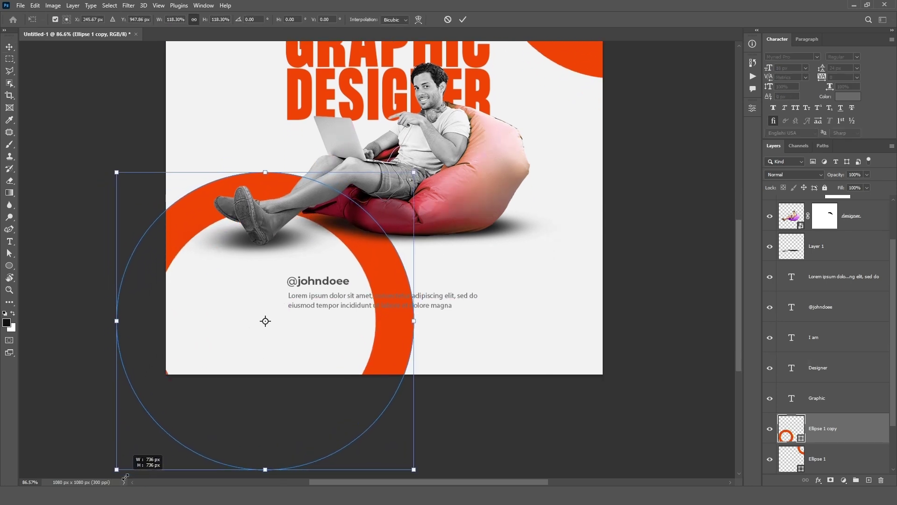
{"action": "scroll", "coordinate": [80, 467], "scroll_direction": "up", "scroll_amount": 1}
{"action": "left_click_drag", "start_coordinate": [131, 197], "coordinate": [116, 191]}
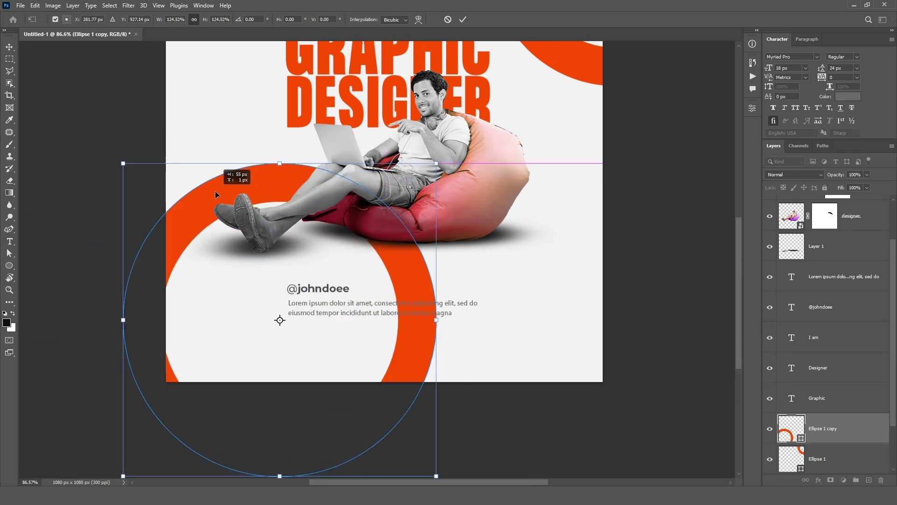
{"action": "mouse_move", "coordinate": [116, 191]}
{"action": "left_mouse_down"}
{"action": "mouse_move", "coordinate": [514, 137]}
{"action": "mouse_move", "coordinate": [227, 297]}
{"action": "mouse_move", "coordinate": [149, 297]}
{"action": "left_mouse_up"}
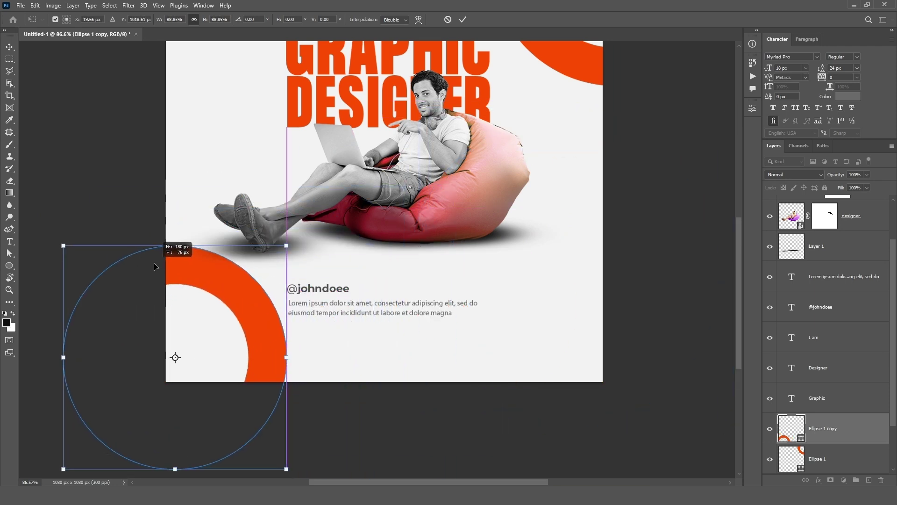
{"action": "left_click", "coordinate": [463, 19]}
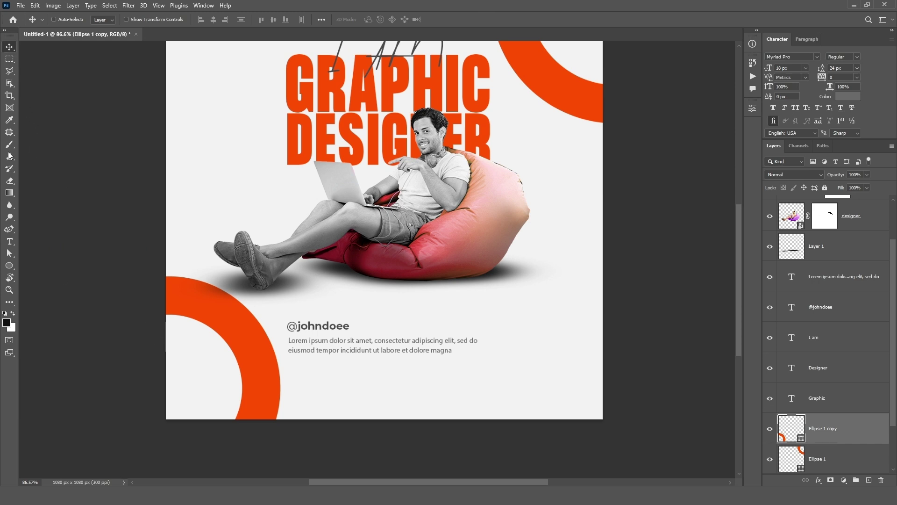
Set the copied ring's stroke width to 75 px
{"action": "left_click", "coordinate": [9, 266]}
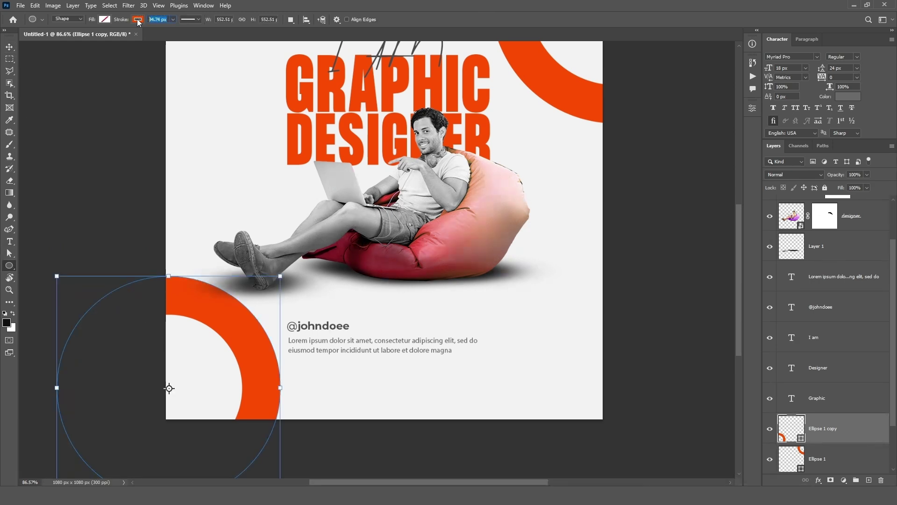
{"action": "type", "text": "50"}
{"action": "key", "text": "Return"}
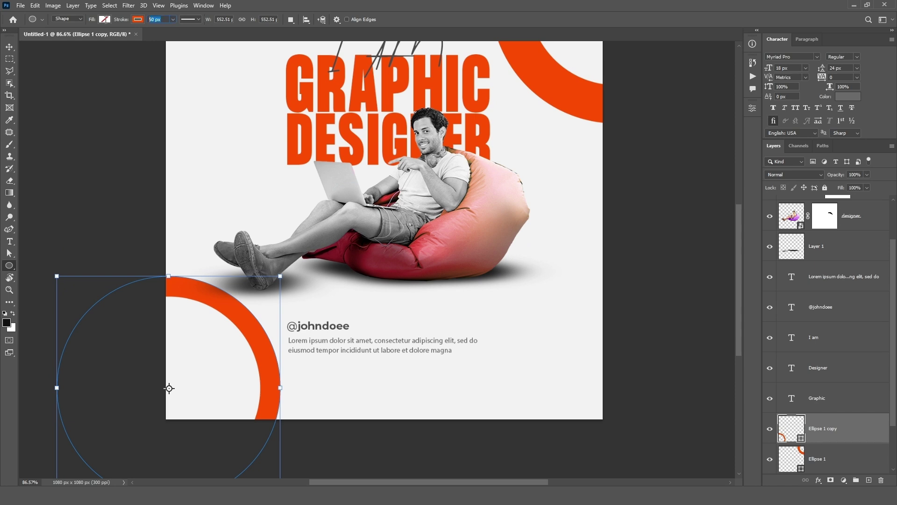
{"action": "type", "text": "75"}
{"action": "key", "text": "Return"}
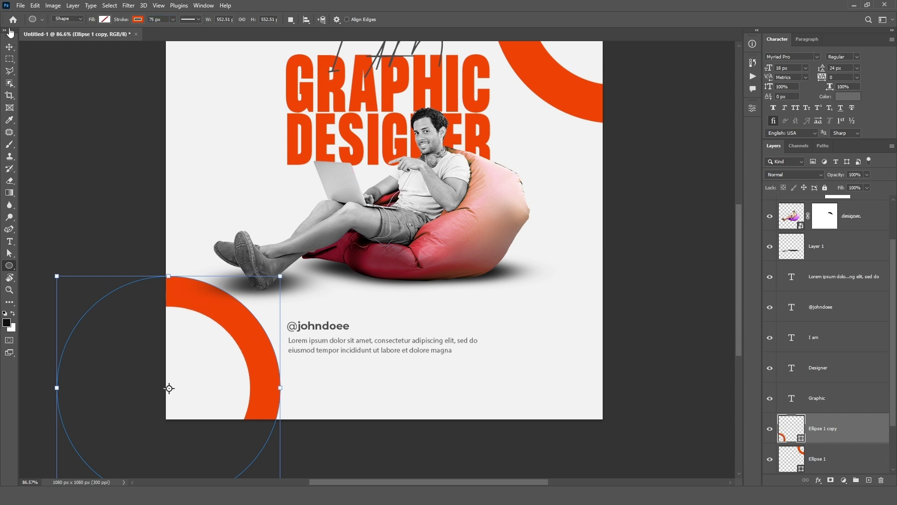
{"action": "left_click", "coordinate": [10, 47]}
{"action": "mouse_move", "coordinate": [441, 169]}
{"action": "left_mouse_down"}
{"action": "mouse_move", "coordinate": [457, 257]}
{"action": "mouse_move", "coordinate": [444, 235]}
{"action": "left_mouse_up"}
{"action": "left_click", "coordinate": [860, 216]}
Enlarge the designer photo and its shadow to about 110% and move them lower on the canvas
{"action": "scroll", "coordinate": [875, 313], "scroll_direction": "up", "scroll_amount": 2}
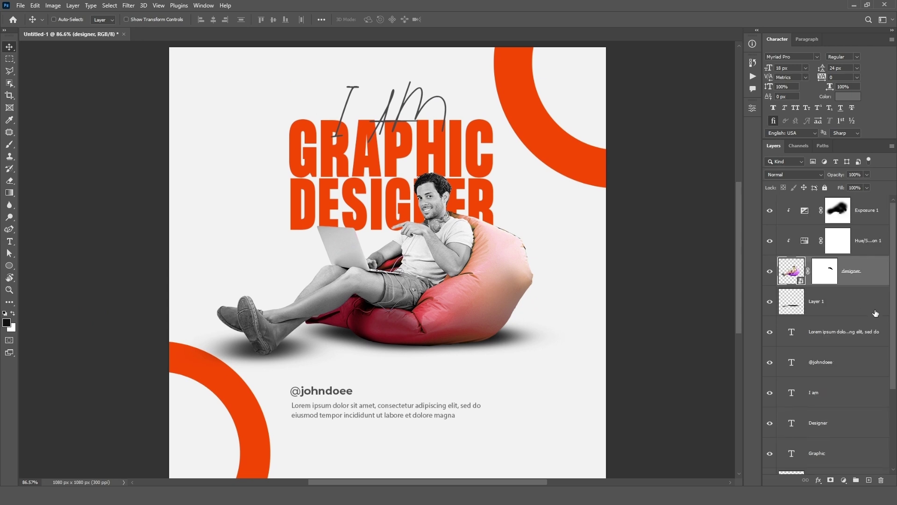
{"action": "left_click", "coordinate": [875, 308]}
{"action": "left_click", "coordinate": [865, 271], "text": "ctrl"}
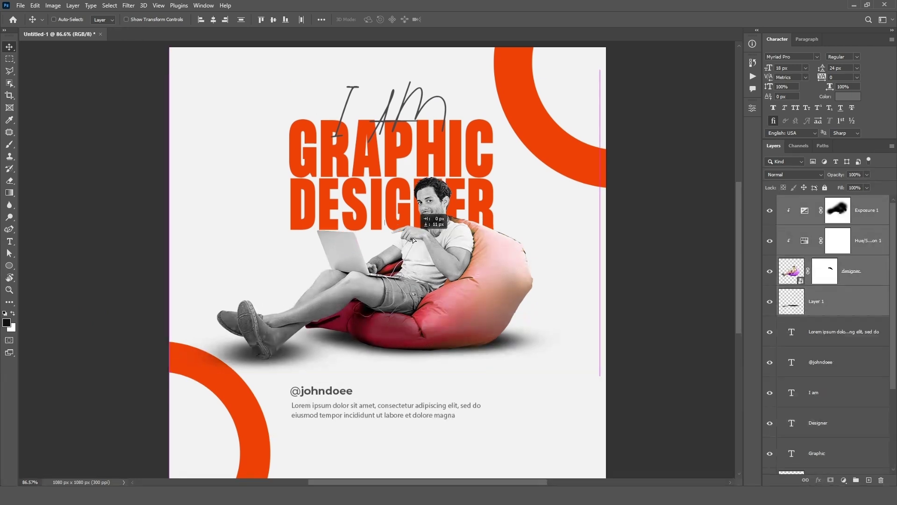
{"action": "left_click_drag", "start_coordinate": [413, 226], "coordinate": [413, 239]}
{"action": "key", "text": "ctrl+t"}
{"action": "left_click_drag", "start_coordinate": [388, 83], "coordinate": [385, 53]}
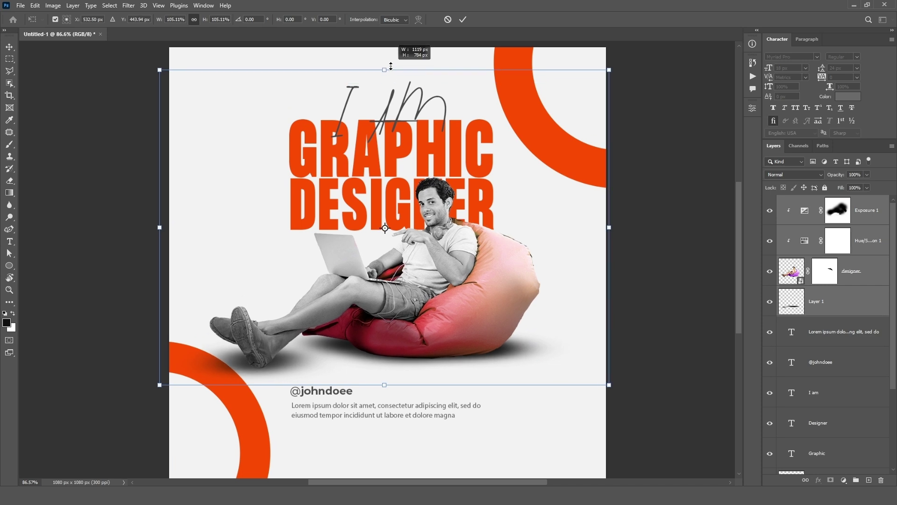
{"action": "left_click_drag", "start_coordinate": [421, 267], "coordinate": [418, 279]}
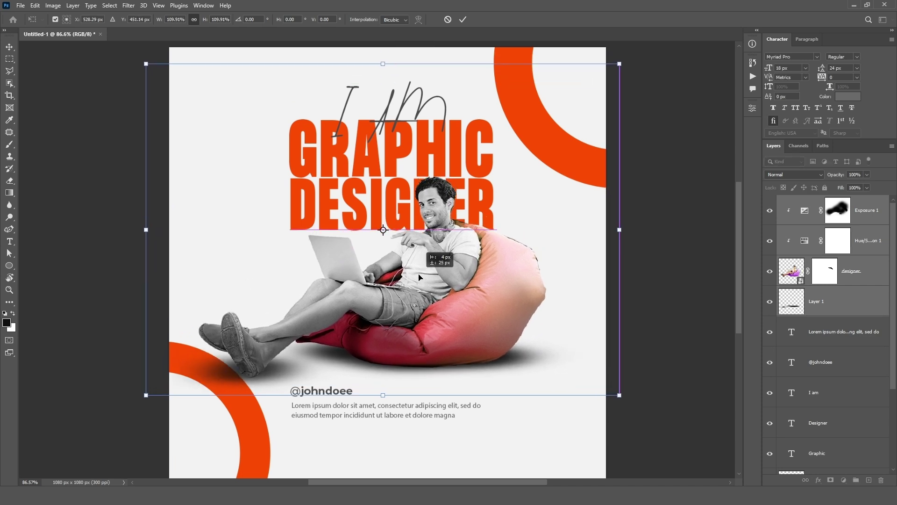
{"action": "left_click_drag", "start_coordinate": [456, 322], "coordinate": [455, 333]}
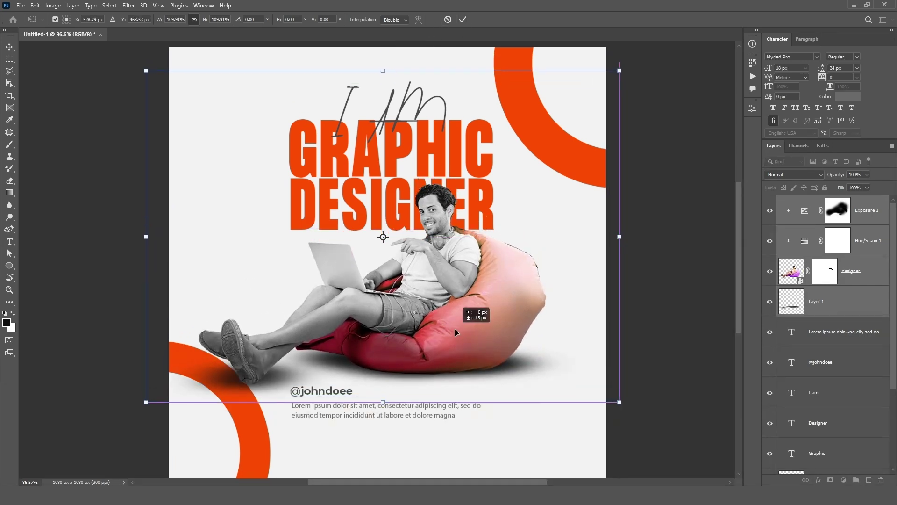
{"action": "left_click", "coordinate": [463, 19]}
Move the lorem paragraph and handle text layers down
{"action": "left_click", "coordinate": [856, 337]}
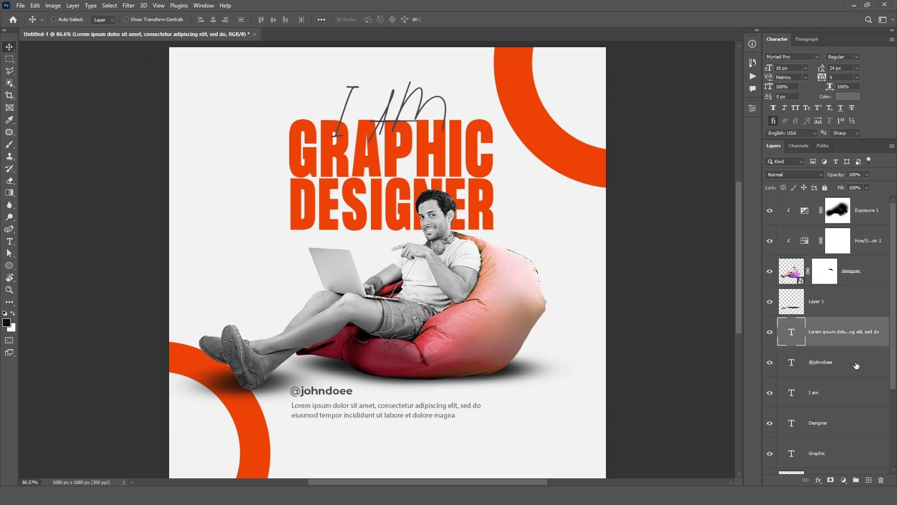
{"action": "left_click", "coordinate": [857, 363], "text": "shift"}
{"action": "left_click_drag", "start_coordinate": [417, 416], "coordinate": [414, 427]}
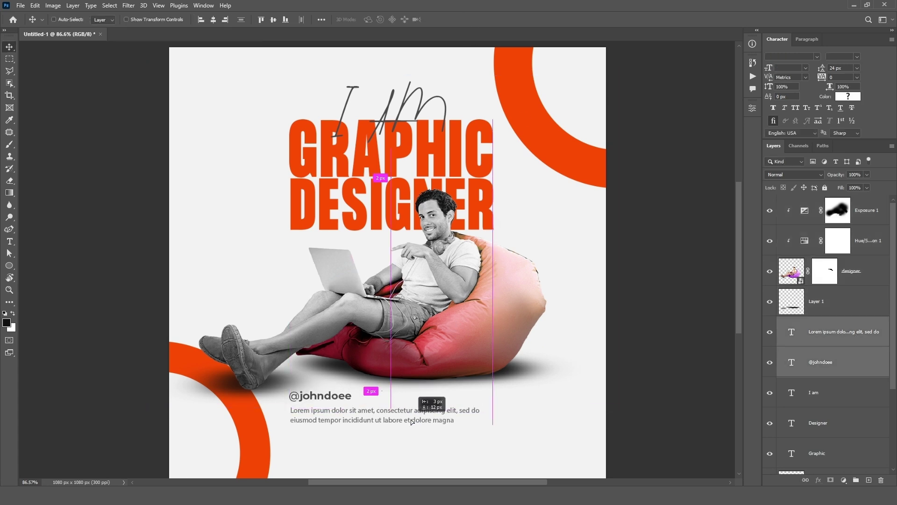
Nudge the photo group, from Exposure 1 down to Layer 1, slightly up and left
{"action": "left_click", "coordinate": [845, 311]}
{"action": "left_click", "coordinate": [845, 210], "text": "shift"}
{"action": "left_click_drag", "start_coordinate": [514, 306], "coordinate": [505, 301]}
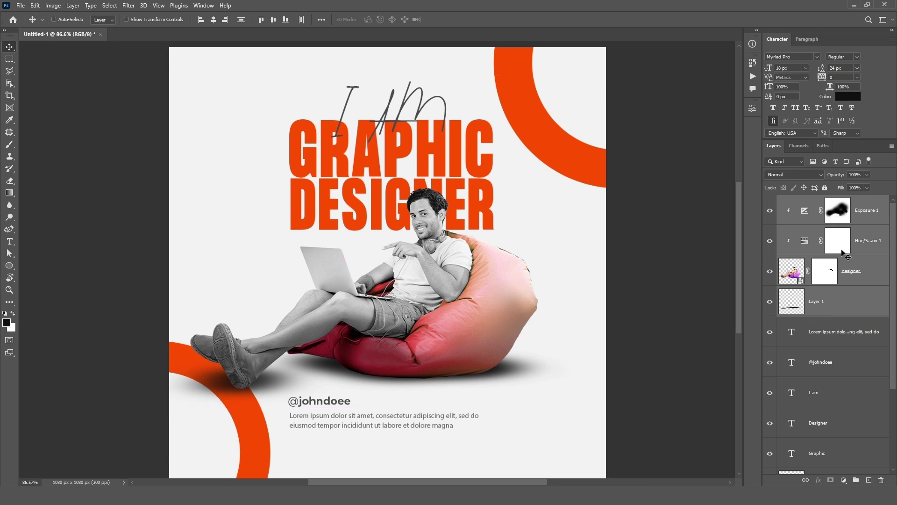
Paint the Exposure 1 mask over the beanbag near the shorts with the Brush
{"action": "left_click", "coordinate": [838, 210]}
{"action": "key", "text": "b"}
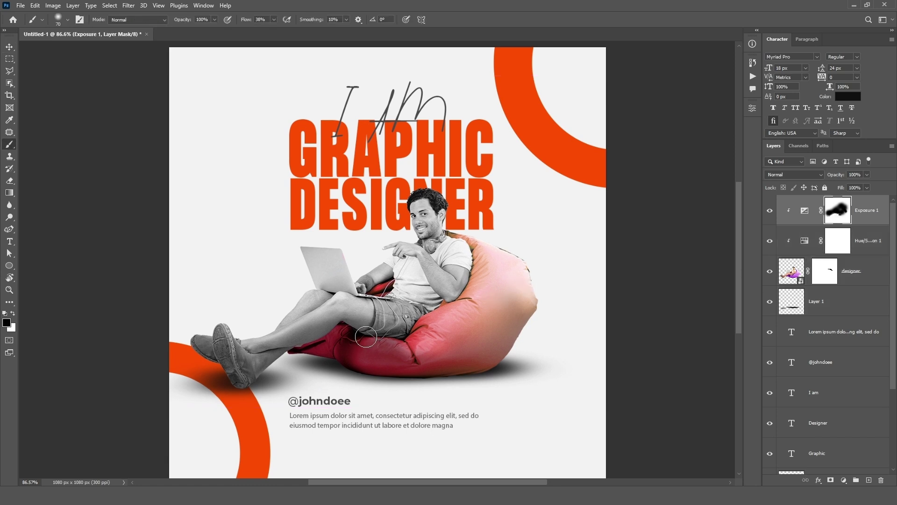
{"action": "key", "text": "x"}
{"action": "mouse_move", "coordinate": [367, 334]}
{"action": "left_mouse_down"}
{"action": "mouse_move", "coordinate": [389, 344]}
{"action": "mouse_move", "coordinate": [352, 327]}
{"action": "left_mouse_up"}
{"action": "key", "text": "x"}
{"action": "key", "text": "bracketright"}
{"action": "key", "text": "bracketright"}
{"action": "key", "text": "bracketright"}
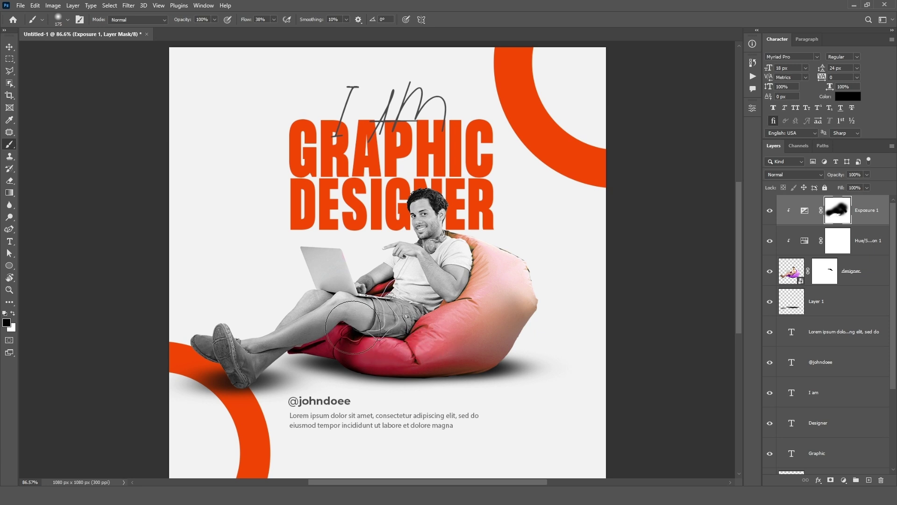
{"action": "left_click", "coordinate": [8, 47]}
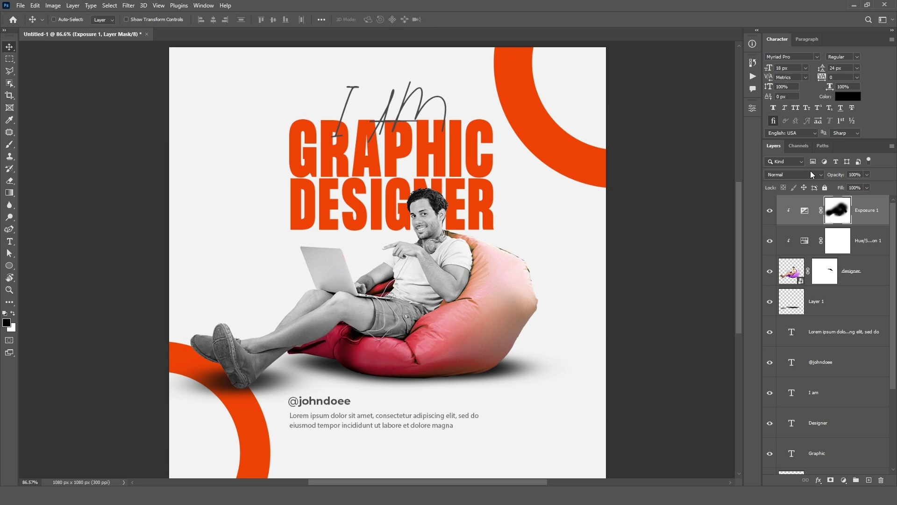
{"action": "left_click", "coordinate": [780, 323]}
Add the designer's name as a new text line and move it below the beanbag
{"action": "key", "text": "t"}
{"action": "left_click", "coordinate": [553, 291]}
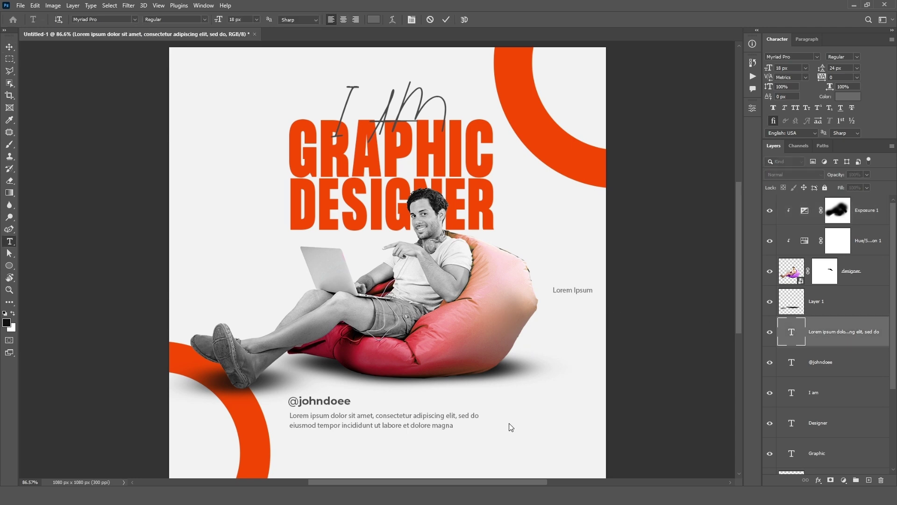
{"action": "key", "text": "BackSpace"}
{"action": "type", "text": "John Doee"}
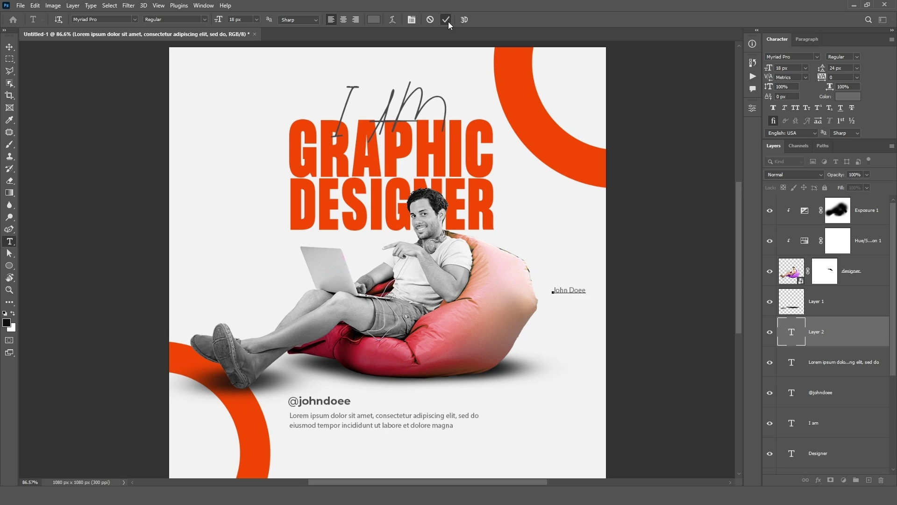
{"action": "left_click", "coordinate": [446, 21]}
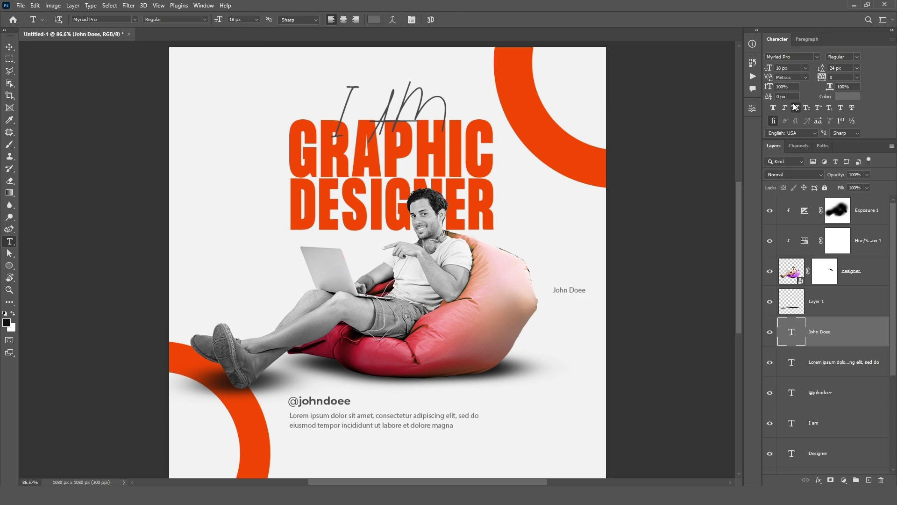
{"action": "key", "text": "v"}
{"action": "left_click_drag", "start_coordinate": [577, 296], "coordinate": [525, 393]}
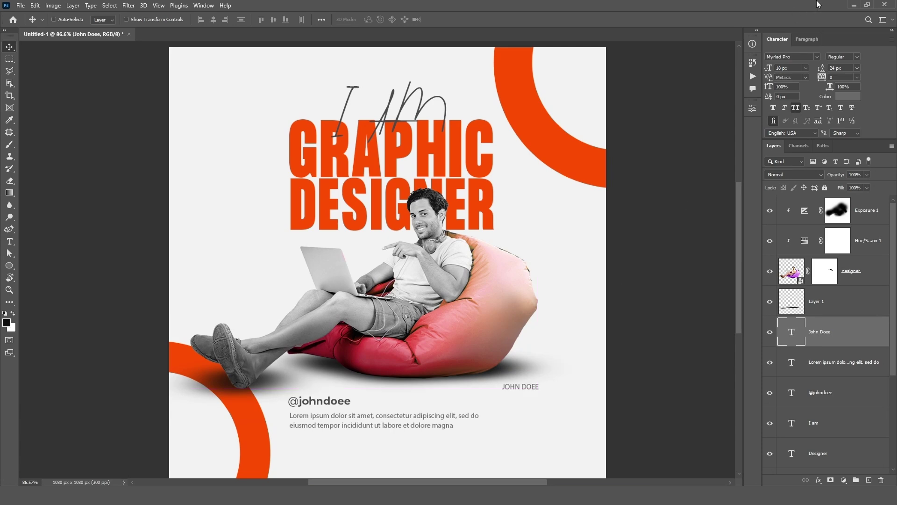
Set the name in Formula Condensed, dark grey, at 36 px
{"action": "left_click", "coordinate": [817, 57]}
{"action": "scroll", "coordinate": [869, 187], "scroll_direction": "up", "scroll_amount": 15}
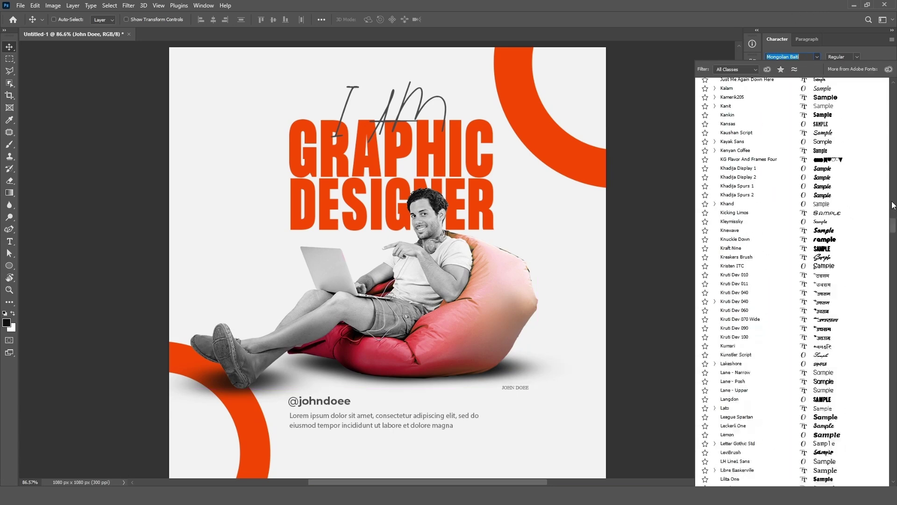
{"action": "left_click", "coordinate": [771, 104]}
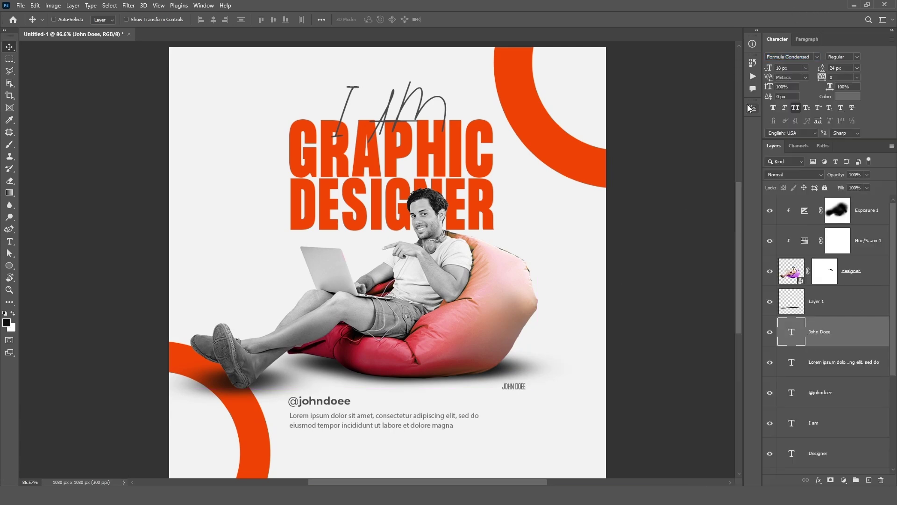
{"action": "left_click", "coordinate": [857, 77]}
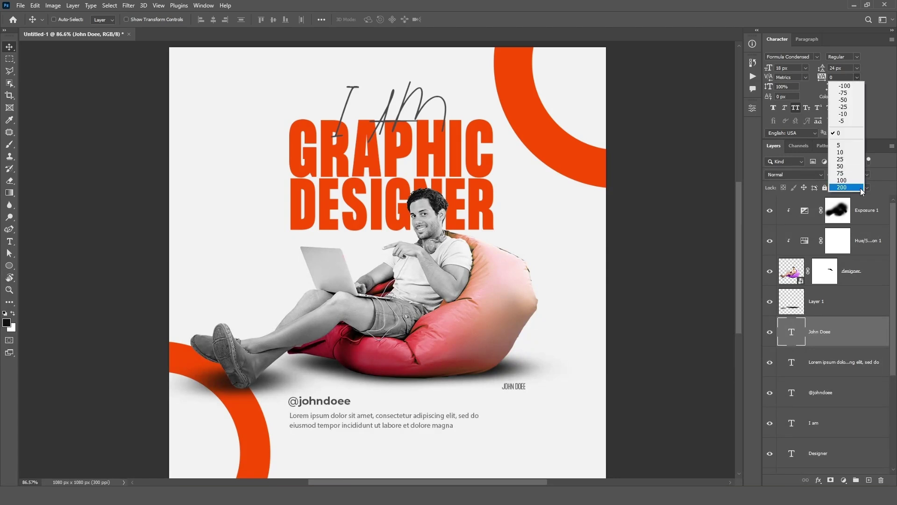
{"action": "left_click", "coordinate": [860, 188]}
{"action": "left_click", "coordinate": [849, 96]}
{"action": "left_click_drag", "start_coordinate": [423, 375], "coordinate": [405, 375]}
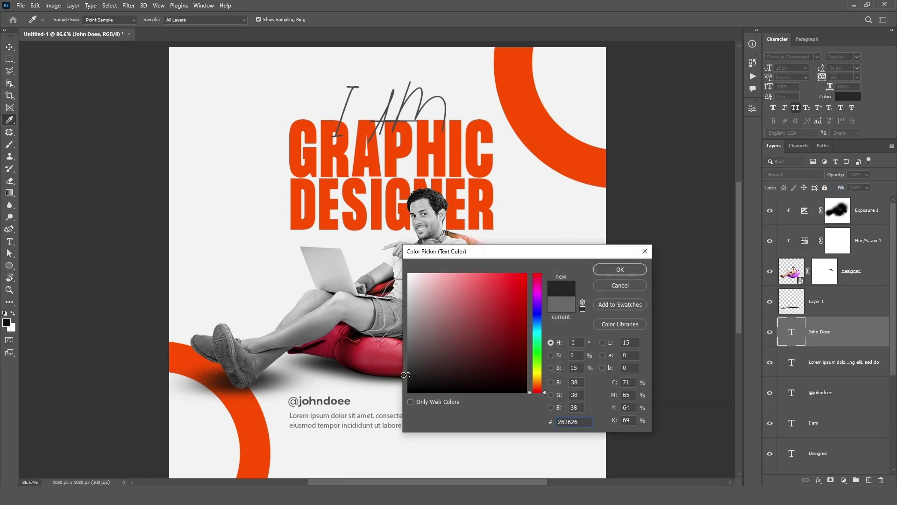
{"action": "left_click", "coordinate": [620, 269]}
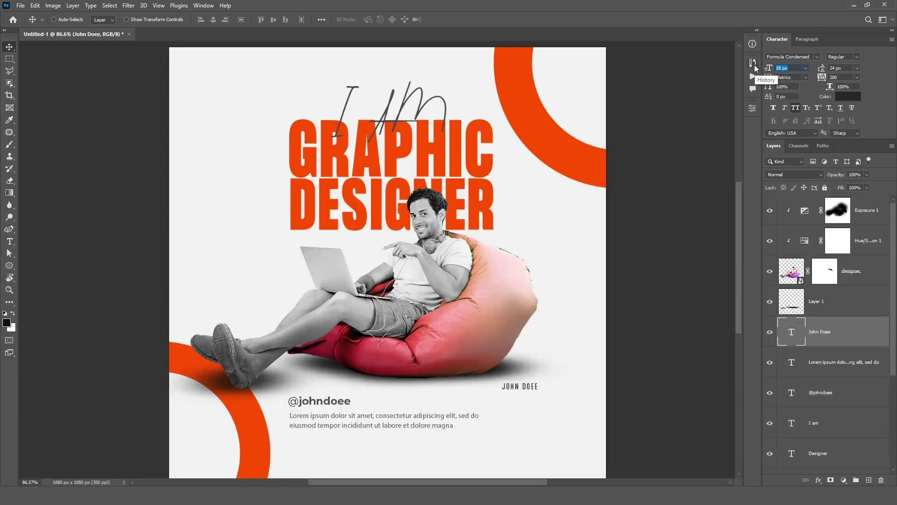
{"action": "type", "text": "36"}
{"action": "key", "text": "Return"}
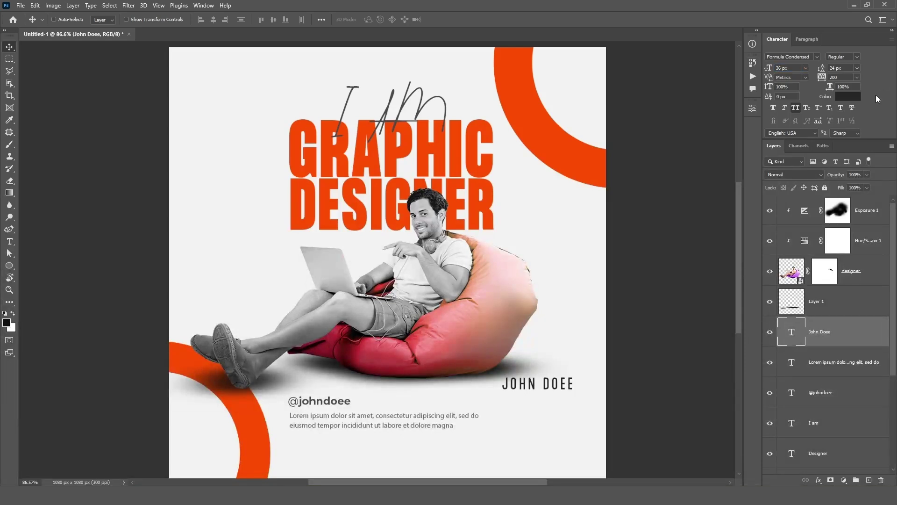
Keep the name at Regular weight with 600 tracking, centered below the beanbag
{"action": "left_click", "coordinate": [849, 90]}
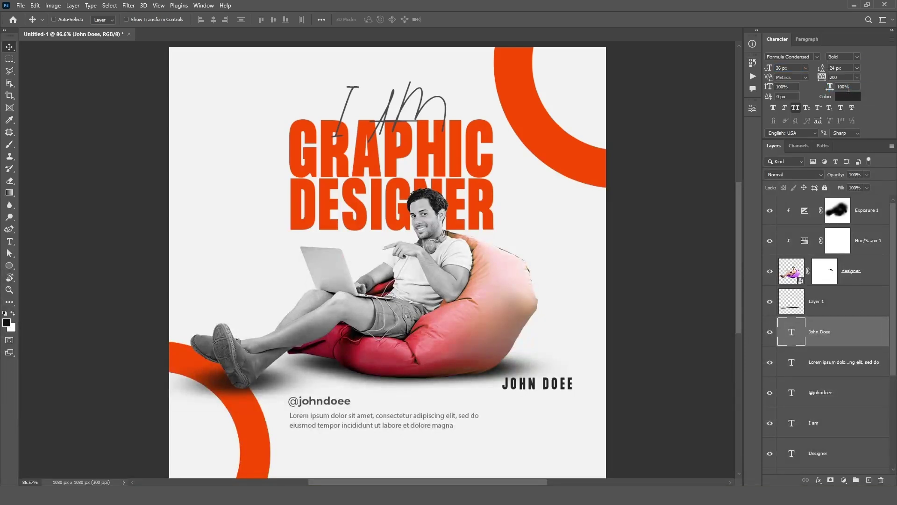
{"action": "left_click", "coordinate": [857, 57]}
{"action": "left_click", "coordinate": [841, 79]}
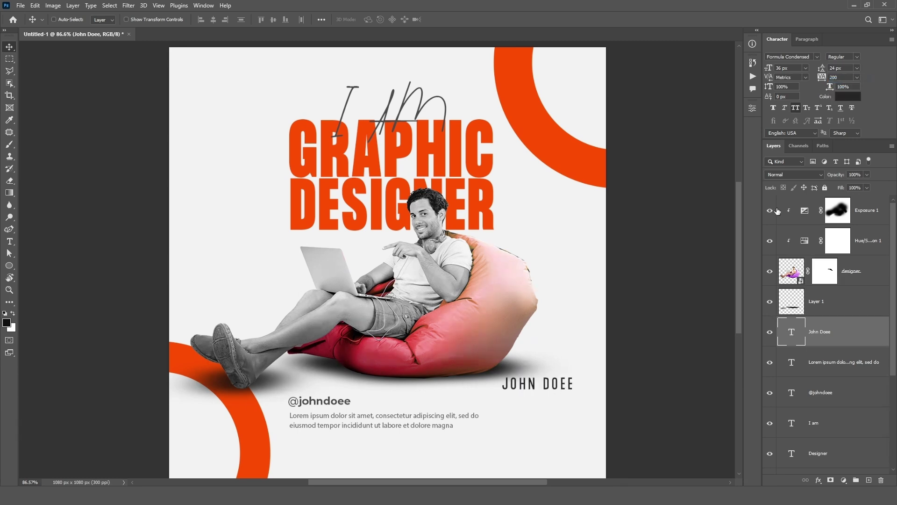
{"action": "left_click", "coordinate": [857, 77]}
{"action": "left_click", "coordinate": [840, 83]}
{"action": "type", "text": "600"}
{"action": "key", "text": "Return"}
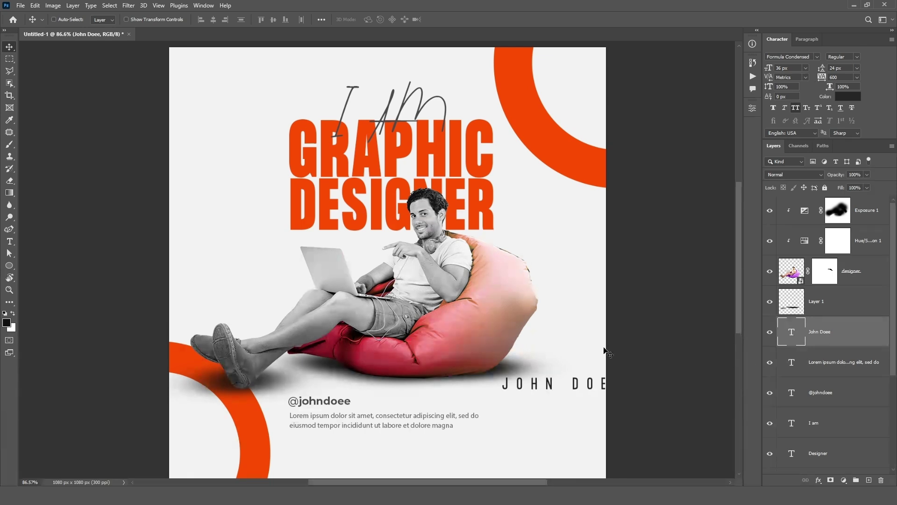
{"action": "left_click_drag", "start_coordinate": [606, 351], "coordinate": [437, 359]}
Rotate the name 90° onto the right edge beside the beanbag, with tracking widened to 800
{"action": "key", "text": "ctrl+t"}
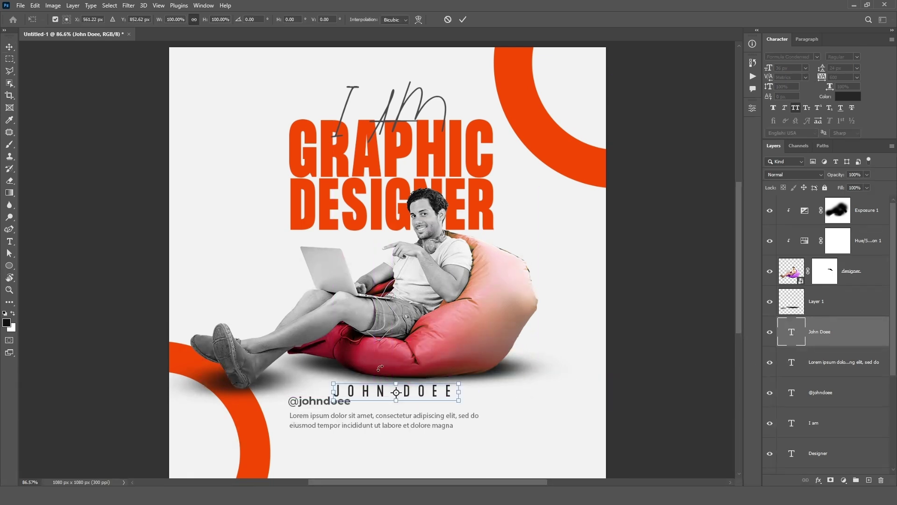
{"action": "left_click_drag", "start_coordinate": [380, 368], "coordinate": [456, 310]}
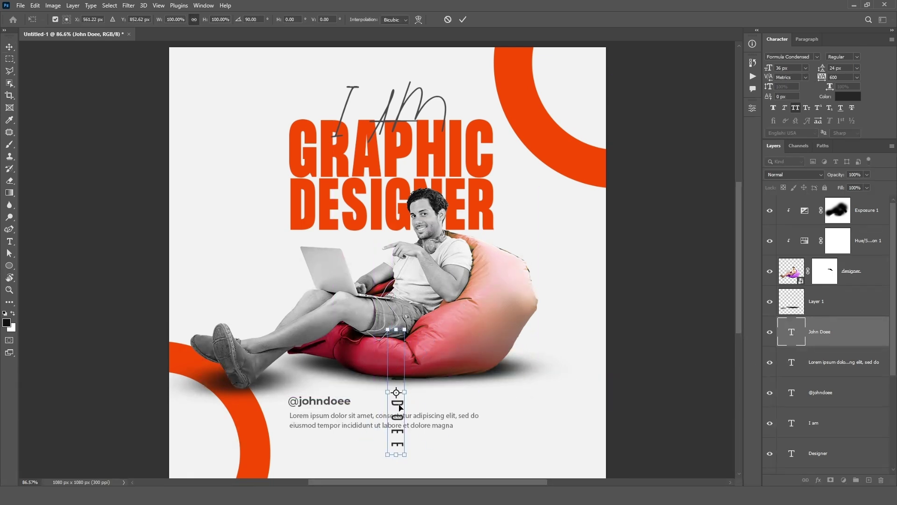
{"action": "left_click_drag", "start_coordinate": [400, 408], "coordinate": [571, 383]}
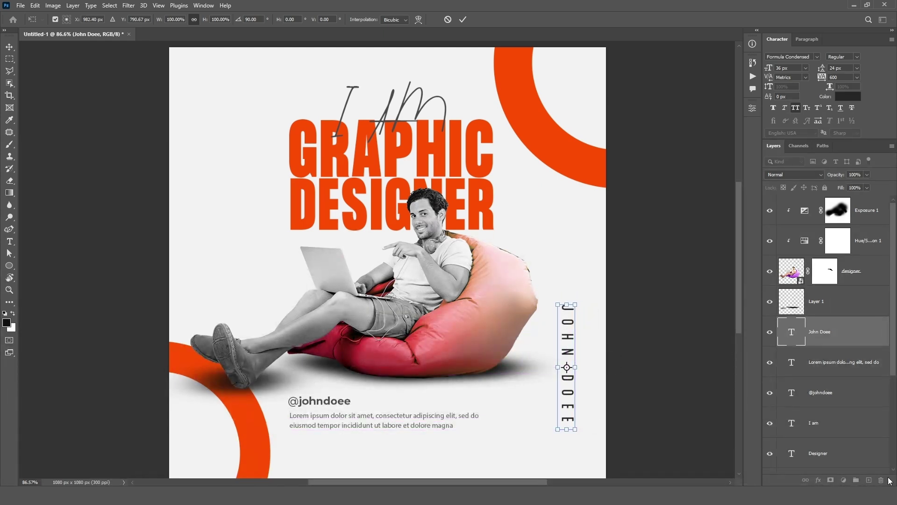
{"action": "left_click", "coordinate": [462, 20]}
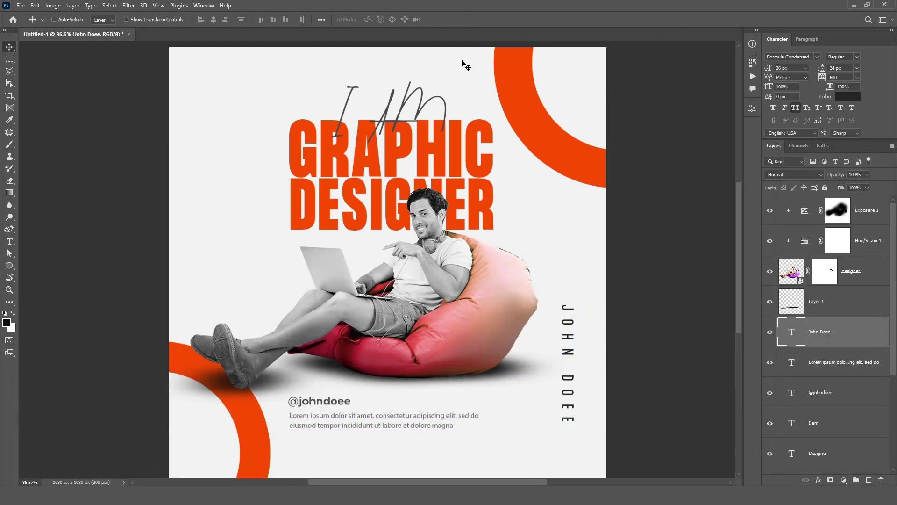
{"action": "left_click_drag", "start_coordinate": [573, 386], "coordinate": [575, 396]}
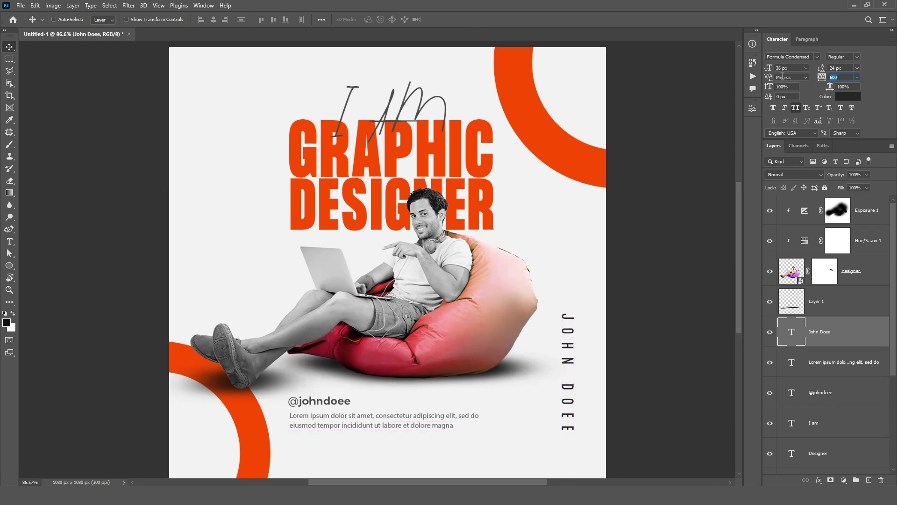
{"action": "type", "text": "800"}
{"action": "key", "text": "Return"}
{"action": "left_click_drag", "start_coordinate": [569, 408], "coordinate": [571, 383]}
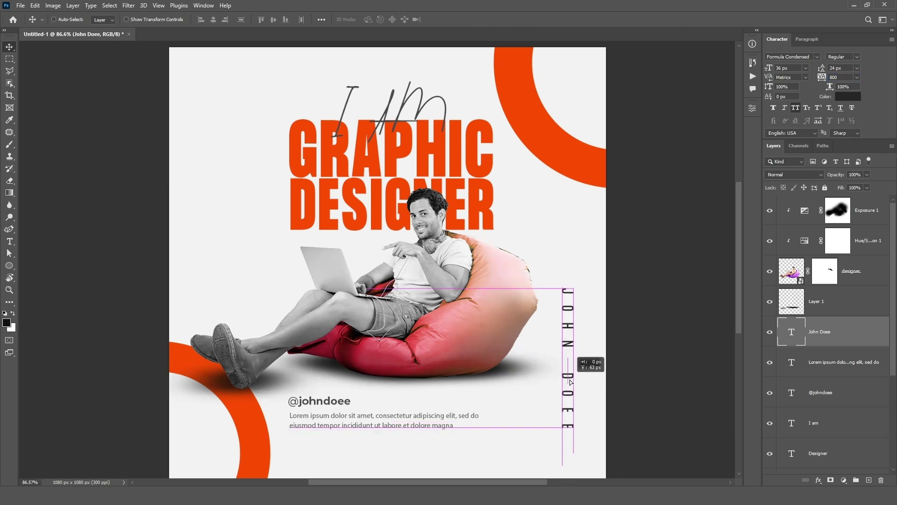
{"action": "scroll", "coordinate": [518, 337], "scroll_direction": "down", "scroll_amount": 1}
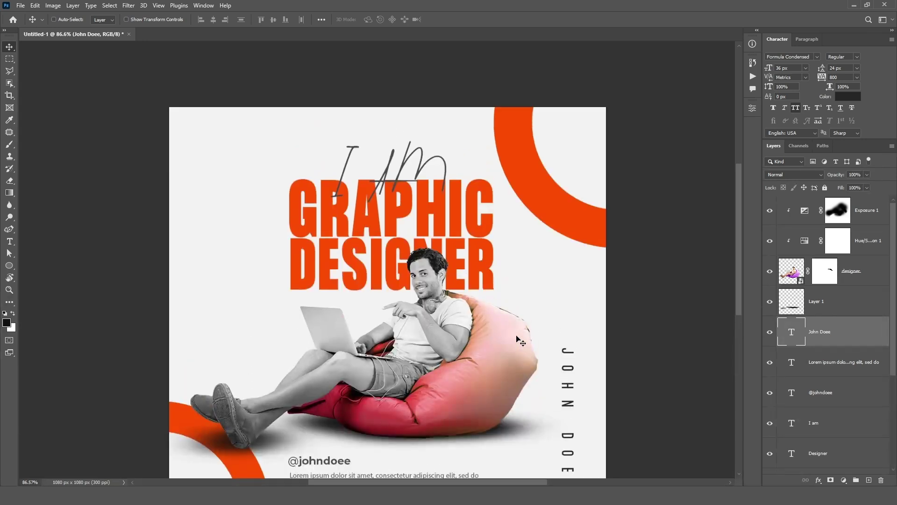
{"action": "scroll", "coordinate": [517, 338], "scroll_direction": "up", "scroll_amount": 1}
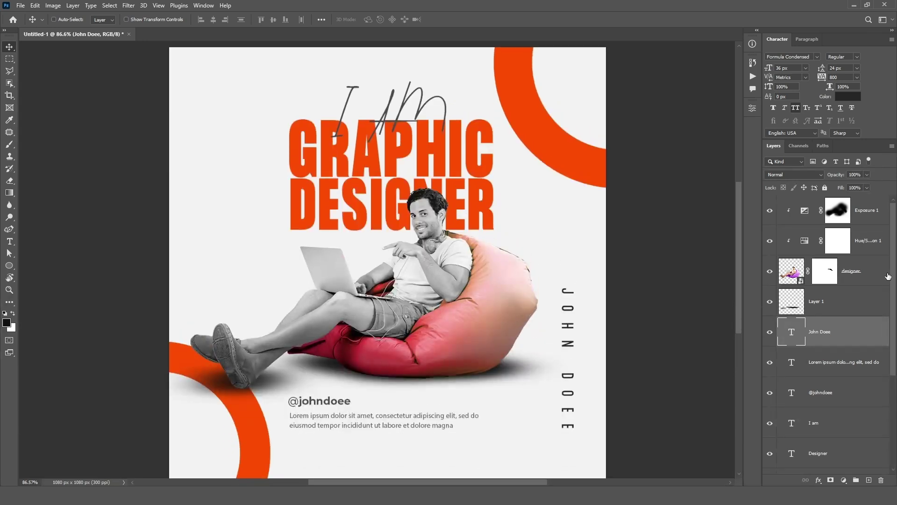
Add a new top layer and sample the orange from the GRAPHIC headline
{"action": "left_click", "coordinate": [879, 208]}
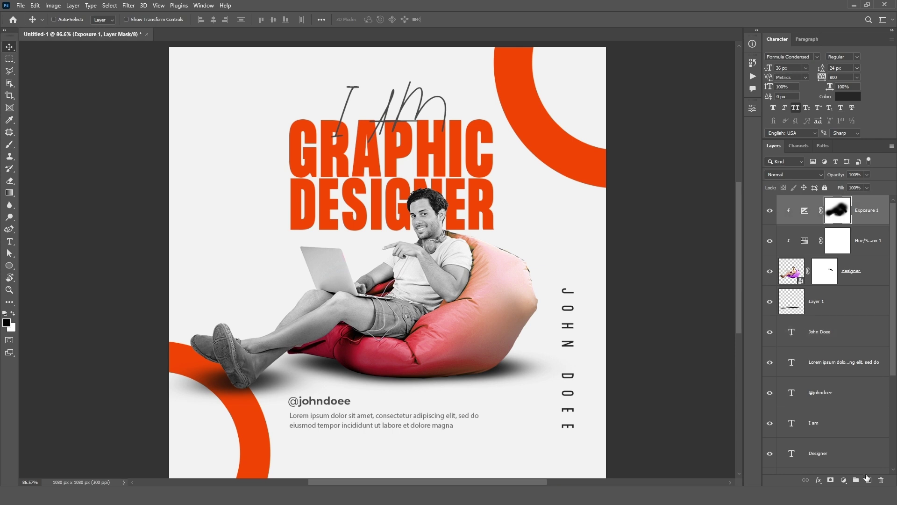
{"action": "left_click", "coordinate": [869, 480]}
{"action": "left_click", "coordinate": [8, 146]}
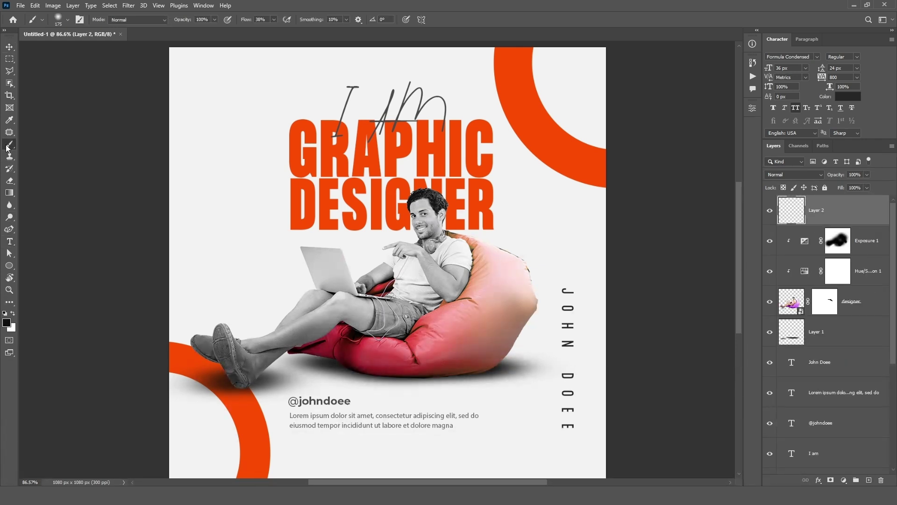
{"action": "key", "text": "i"}
{"action": "left_click", "coordinate": [311, 127]}
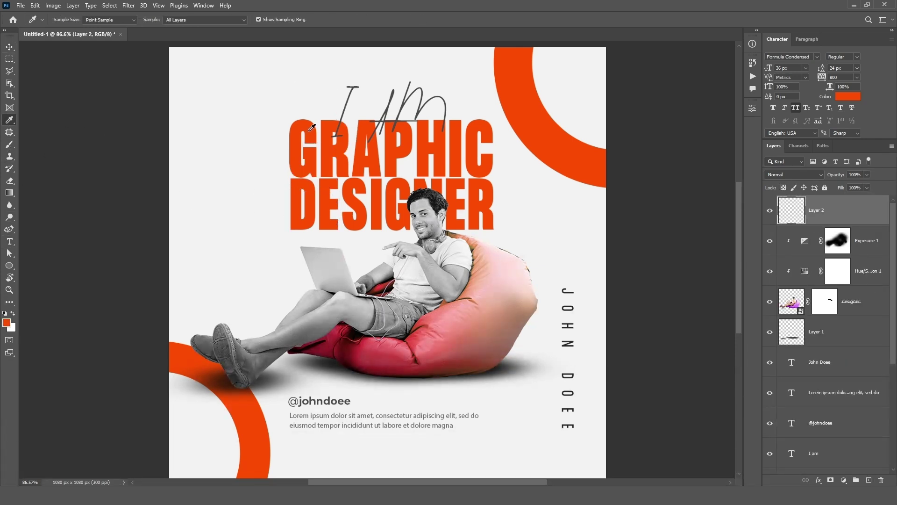
{"action": "left_click", "coordinate": [6, 322]}
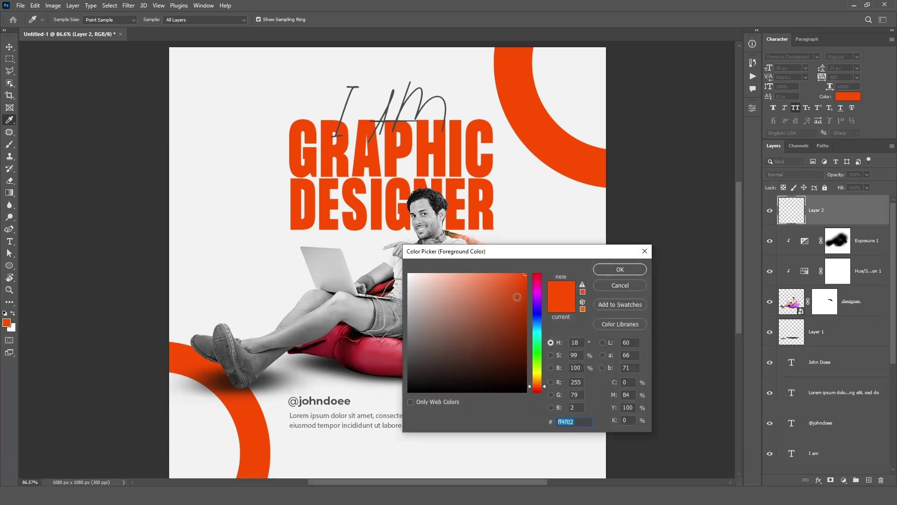
{"action": "left_click", "coordinate": [622, 268]}
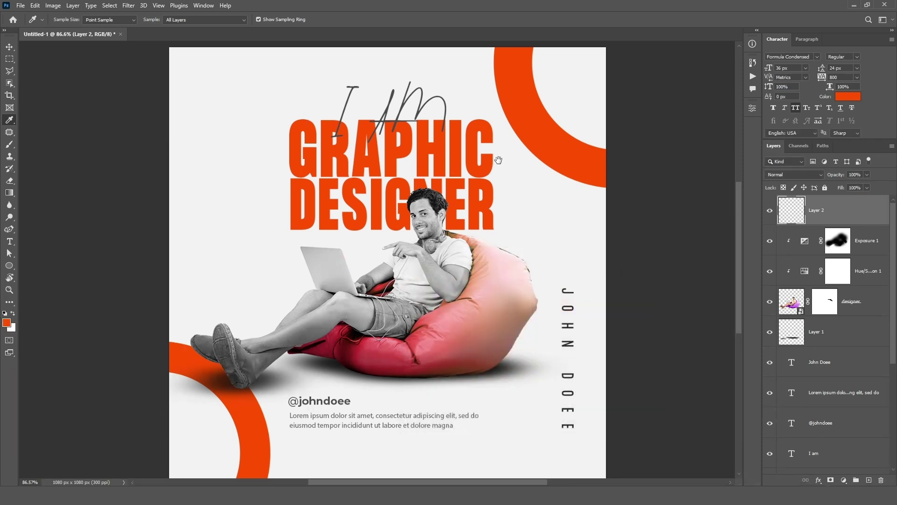
Paint a 1000 px soft orange glow top-right, blended Linear Dodge (Add) at 82% opacity
{"action": "left_click_drag", "start_coordinate": [498, 160], "coordinate": [491, 198]}
{"action": "key", "text": "b"}
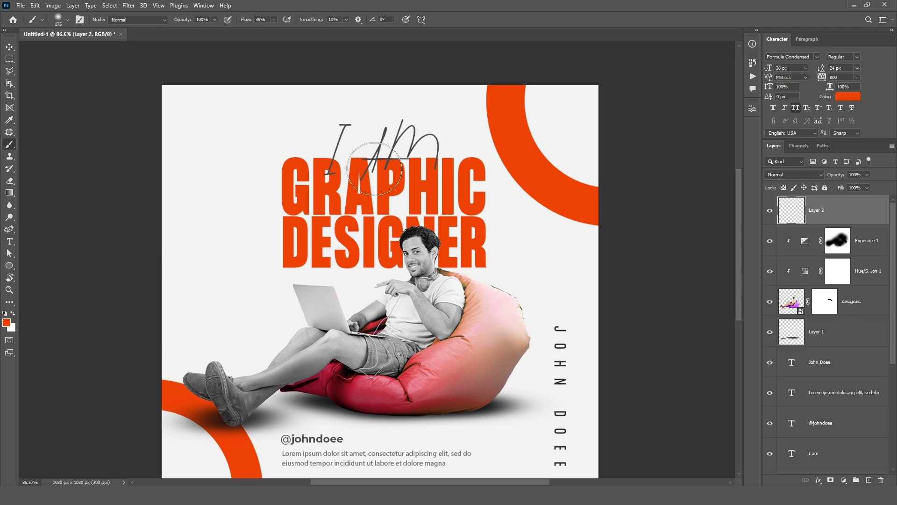
{"action": "key", "text": "bracketright"}
{"action": "key", "text": "bracketright"}
{"action": "key", "text": "bracketright"}
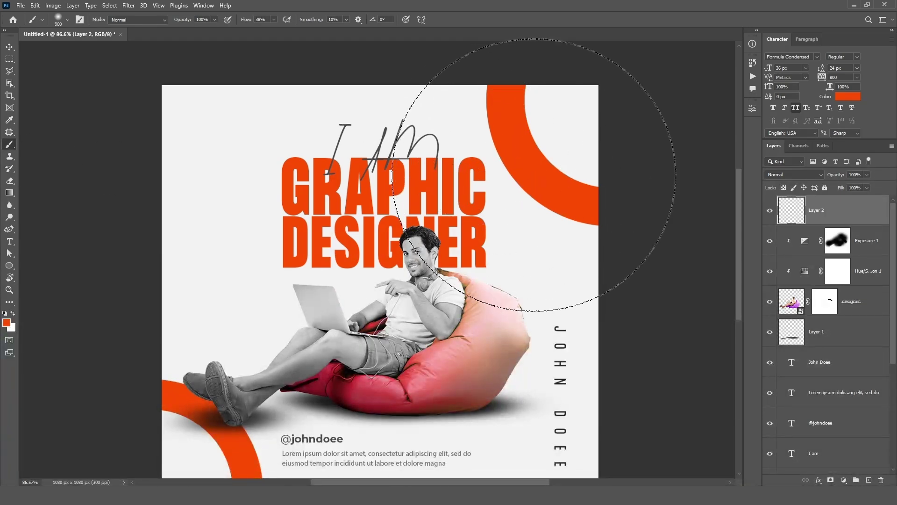
{"action": "key", "text": "bracketright"}
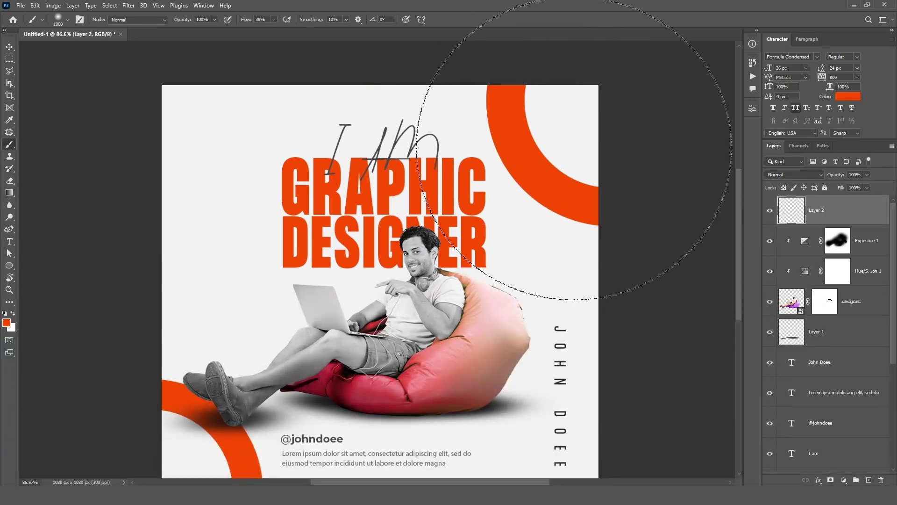
{"action": "mouse_move", "coordinate": [575, 143]}
{"action": "left_mouse_down"}
{"action": "mouse_move", "coordinate": [581, 82]}
{"action": "mouse_move", "coordinate": [574, 196]}
{"action": "mouse_move", "coordinate": [517, 70]}
{"action": "mouse_move", "coordinate": [530, 90]}
{"action": "mouse_move", "coordinate": [520, 41]}
{"action": "left_mouse_up"}
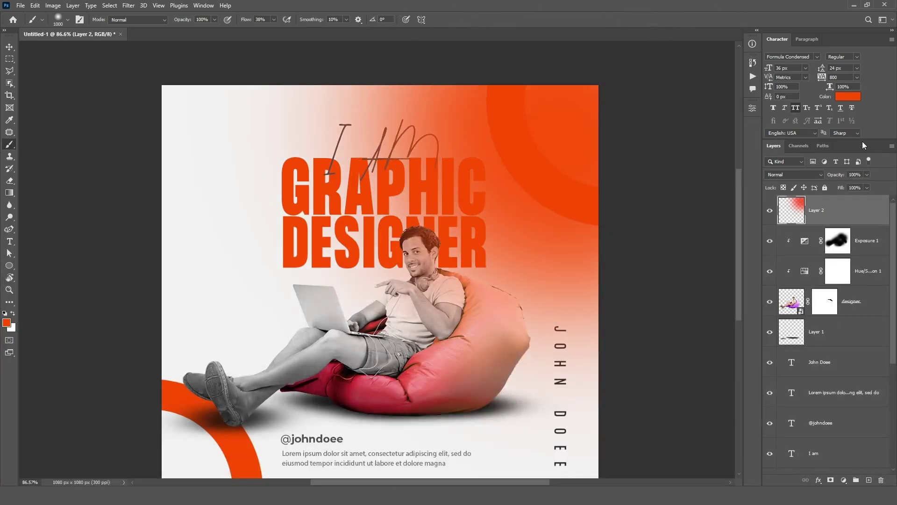
{"action": "left_click", "coordinate": [794, 175]}
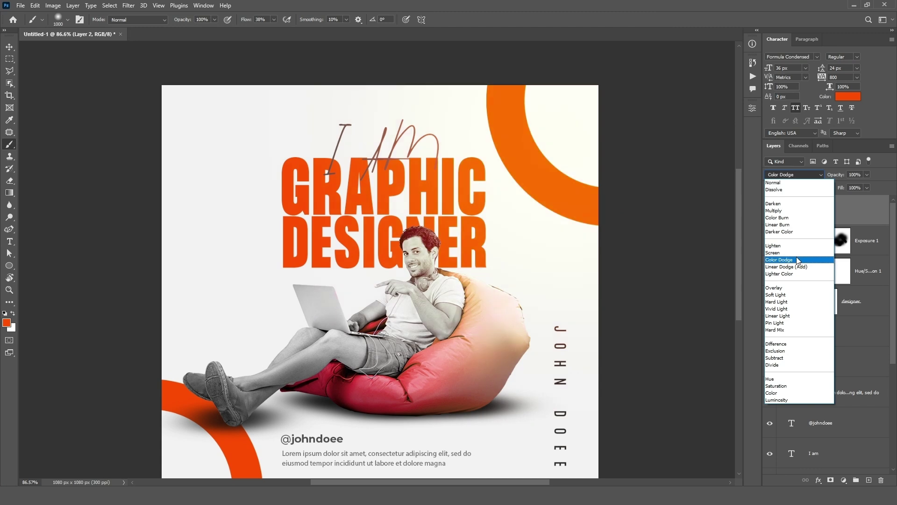
{"action": "left_click", "coordinate": [801, 267]}
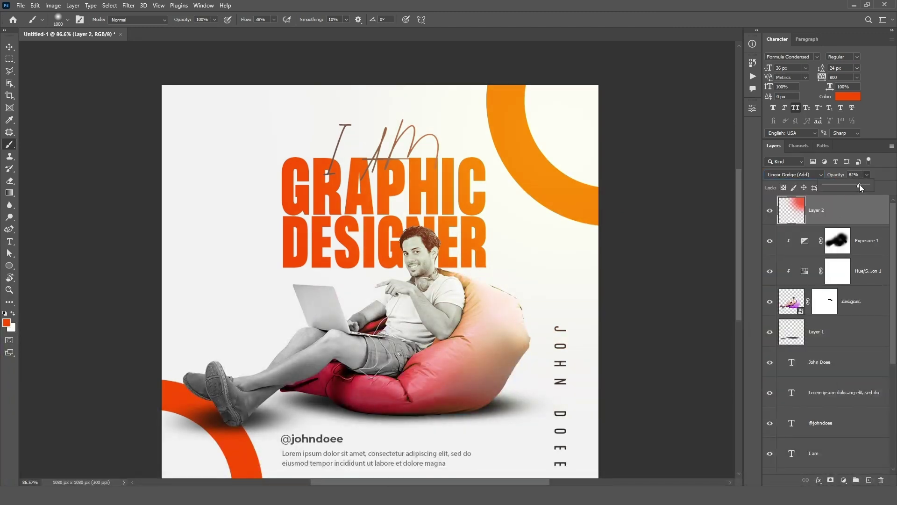
{"action": "left_click", "coordinate": [10, 47]}
Set the Lorem ipsum paragraph in the Montserrat font
{"action": "left_click_drag", "start_coordinate": [449, 262], "coordinate": [456, 232]}
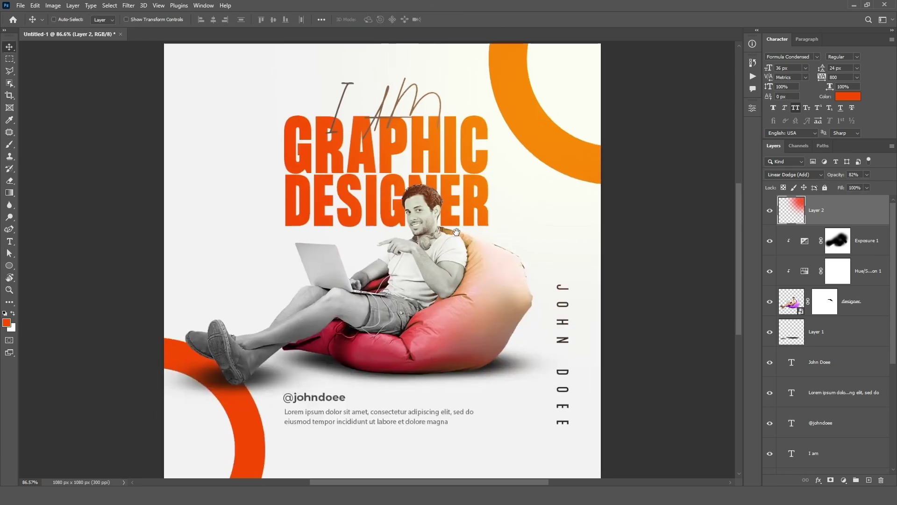
{"action": "left_click", "coordinate": [448, 421], "text": "ctrl"}
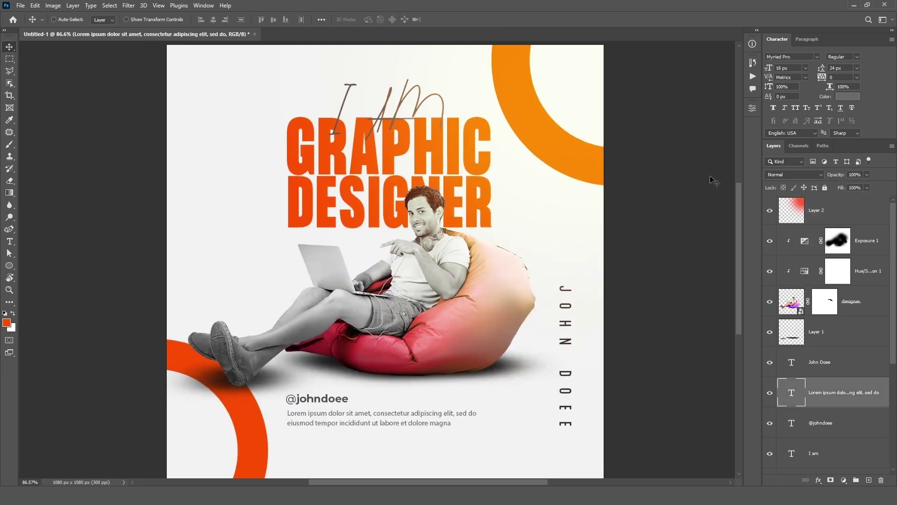
{"action": "left_click", "coordinate": [857, 57]}
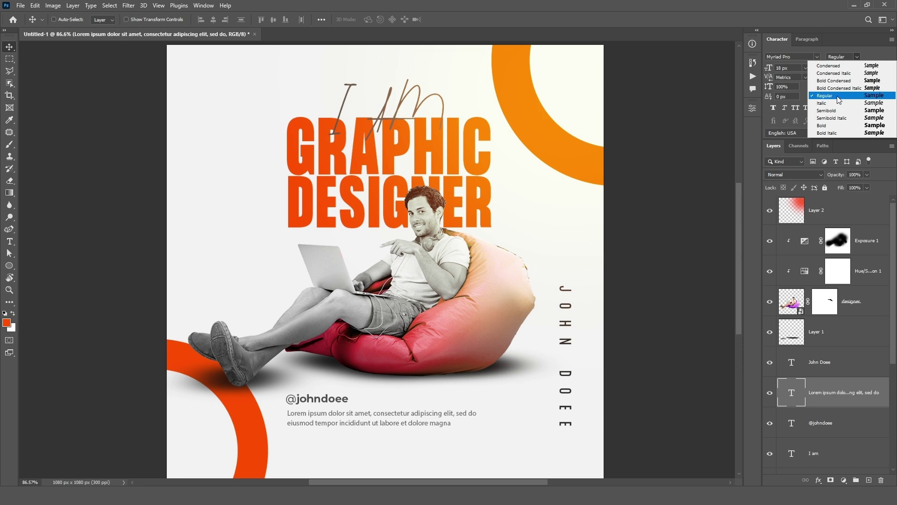
{"action": "left_click", "coordinate": [798, 56]}
{"action": "left_click", "coordinate": [817, 56]}
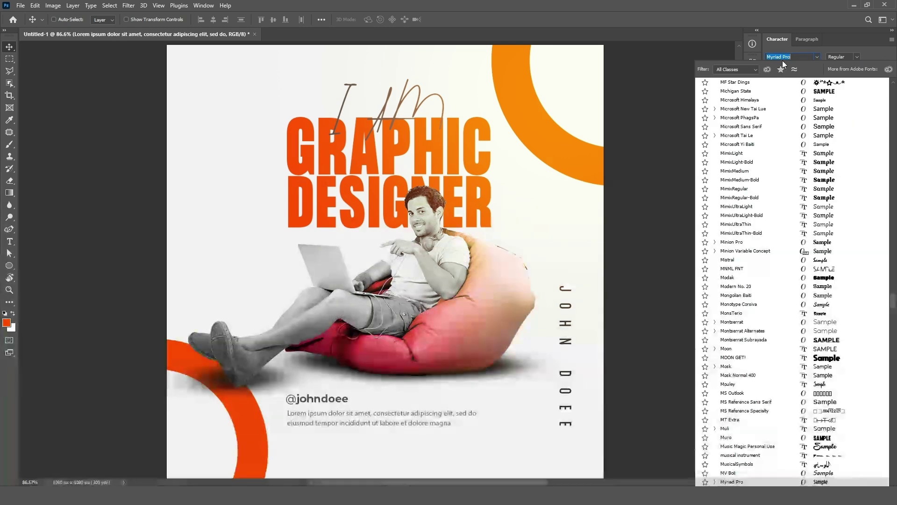
{"action": "type", "text": "Montserrat"}
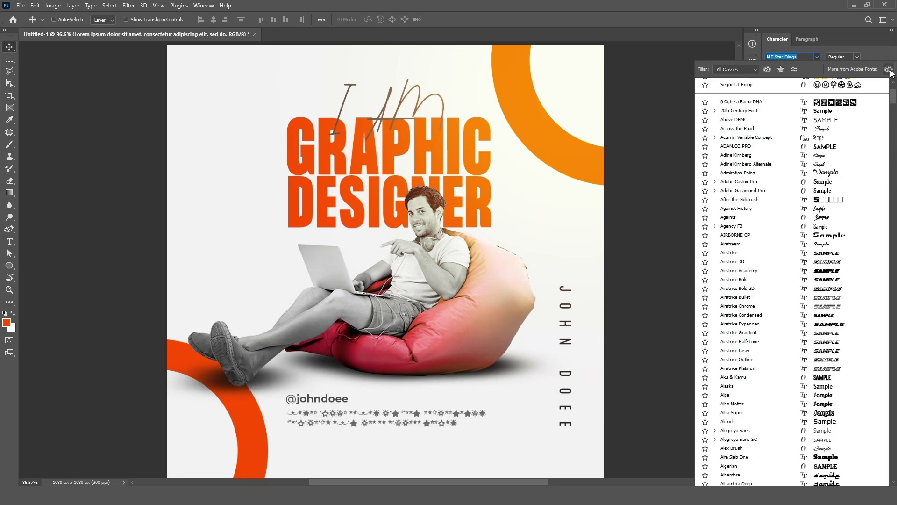
{"action": "key", "text": "Return"}
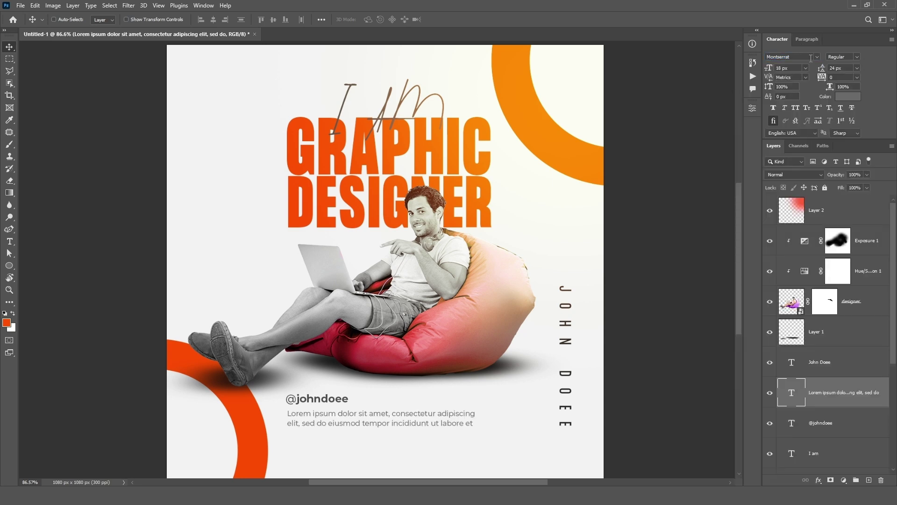
Make the paragraph 16 px Montserrat Regular in grey, then view the poster full screen
{"action": "left_click", "coordinate": [857, 68]}
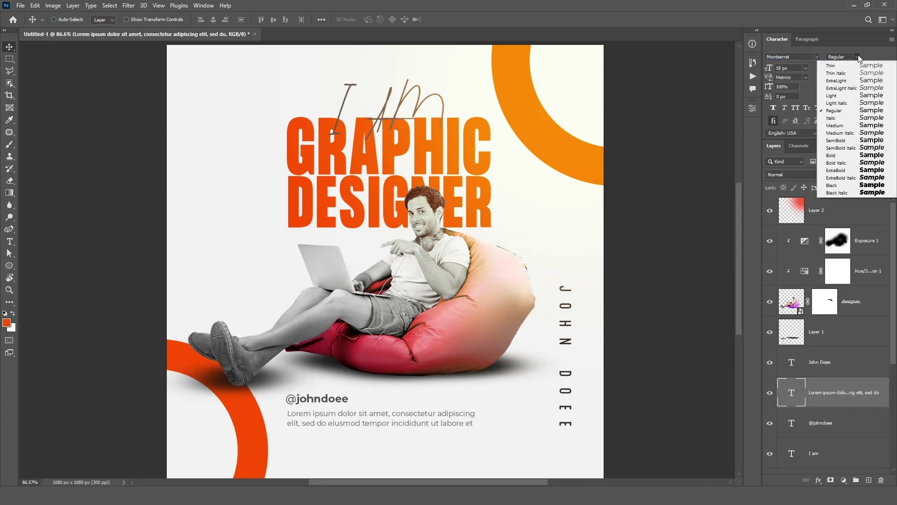
{"action": "left_click", "coordinate": [844, 99]}
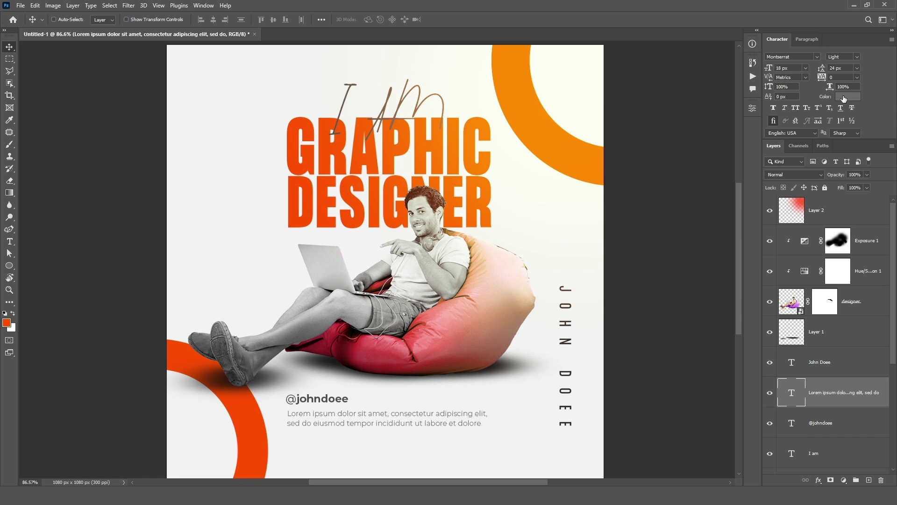
{"action": "left_click_drag", "start_coordinate": [768, 68], "coordinate": [721, 70]}
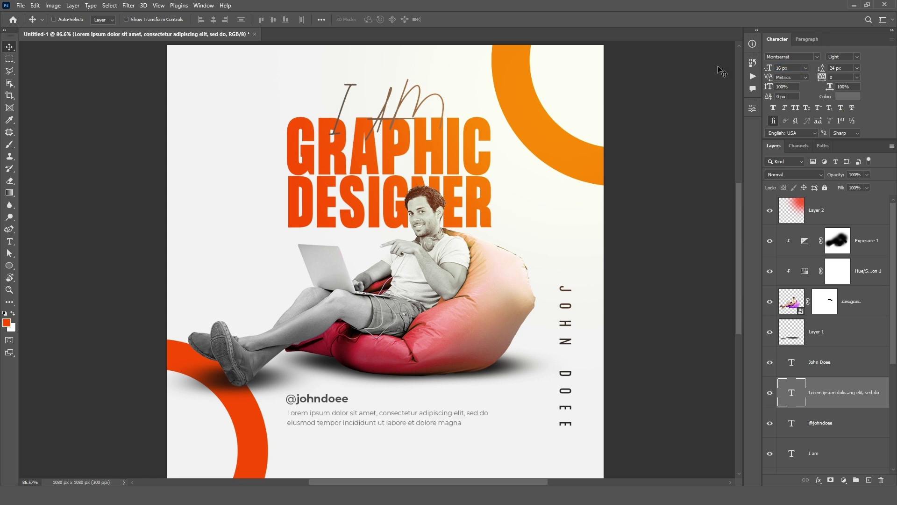
{"action": "left_click", "coordinate": [858, 56]}
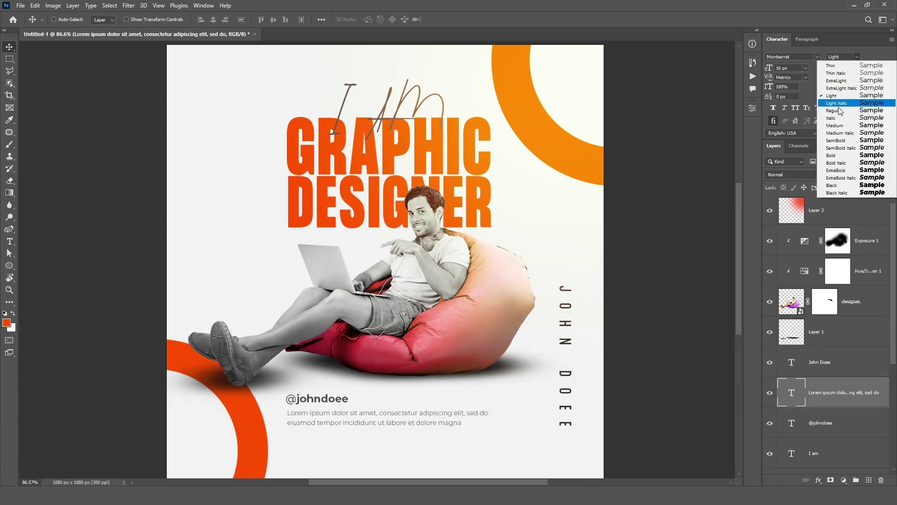
{"action": "left_click", "coordinate": [857, 95]}
{"action": "left_click", "coordinate": [849, 98]}
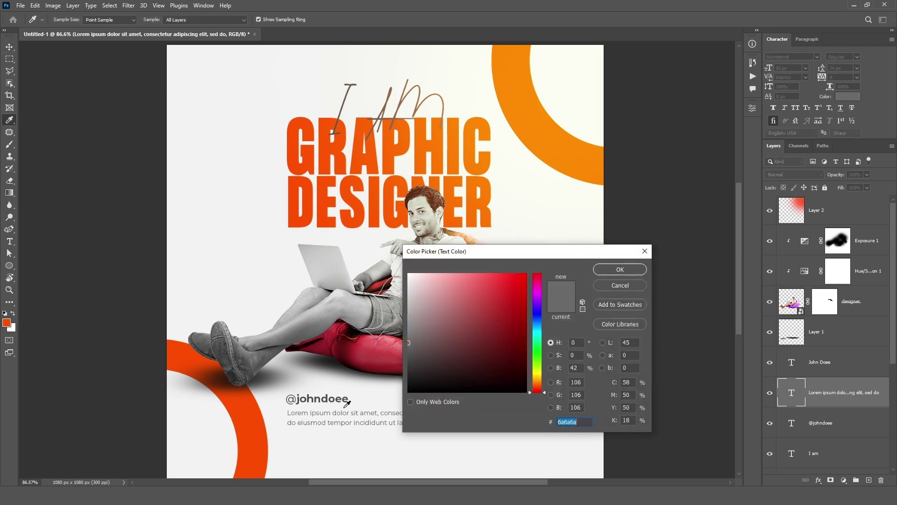
{"action": "left_click", "coordinate": [626, 273]}
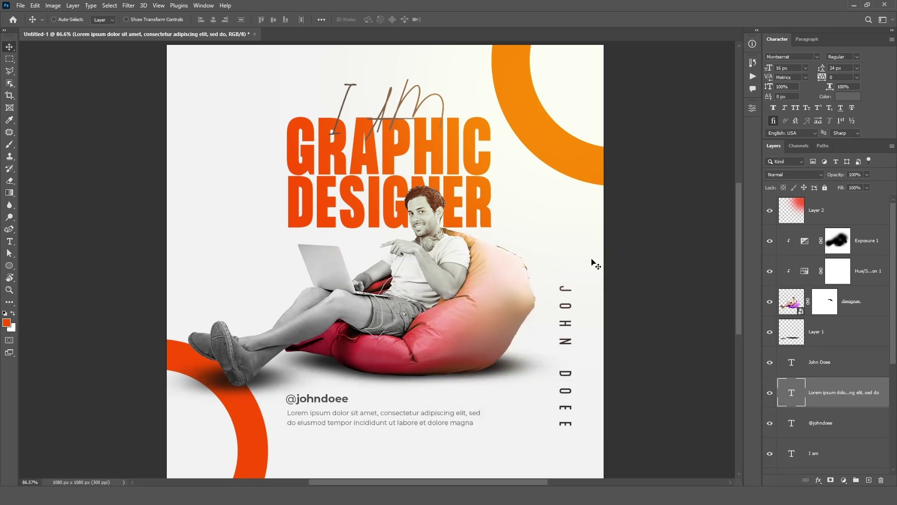
{"action": "key", "text": "f"}
{"action": "key", "text": "f"}
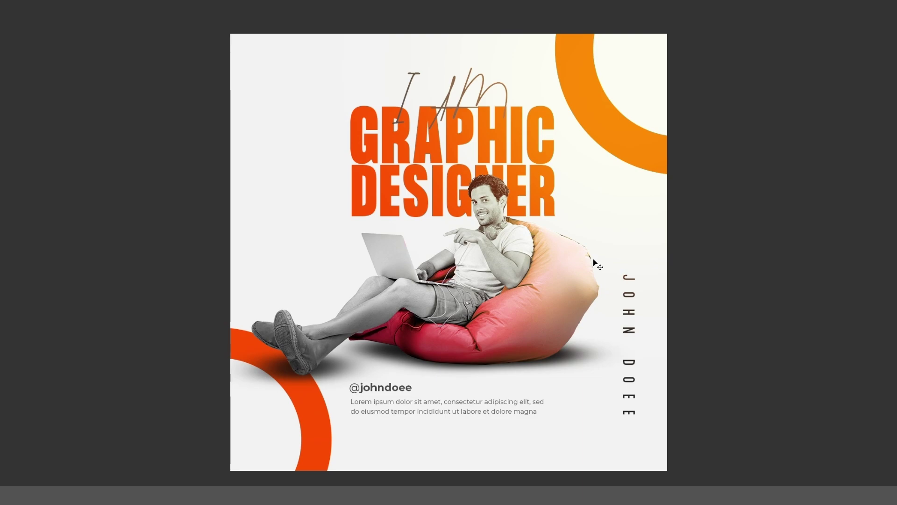